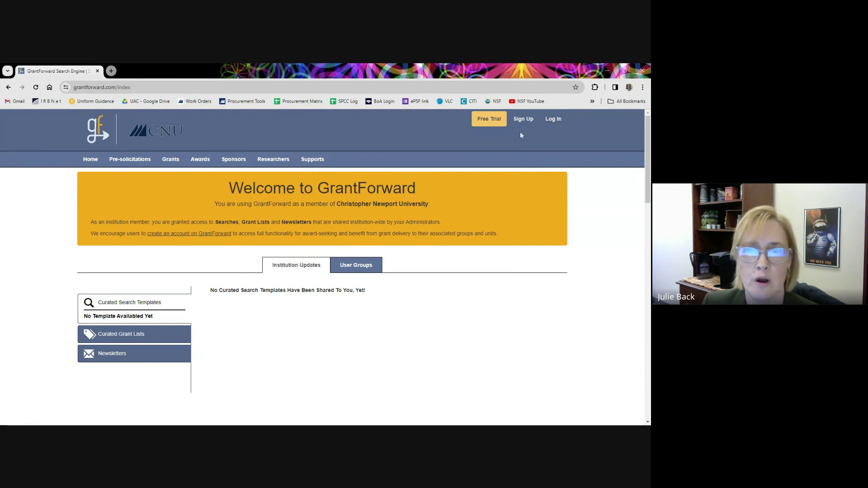
Start a new account by entering the institutional CNU e-mail address.
{"action": "left_click", "coordinate": [524, 120]}
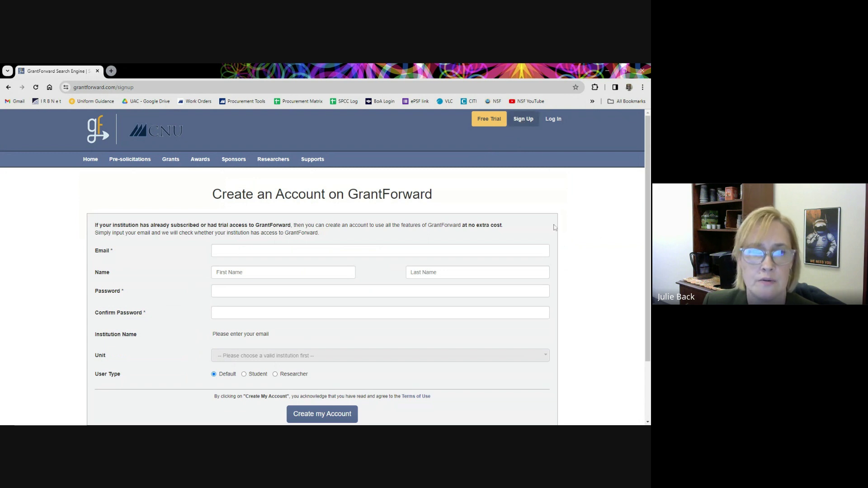
{"action": "left_click", "coordinate": [213, 250]}
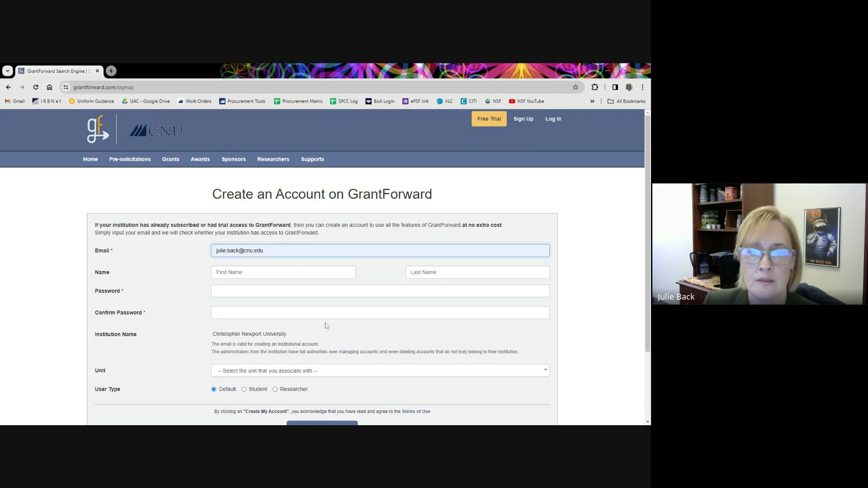
{"action": "scroll", "coordinate": [594, 323], "scroll_direction": "down", "scroll_amount": 1}
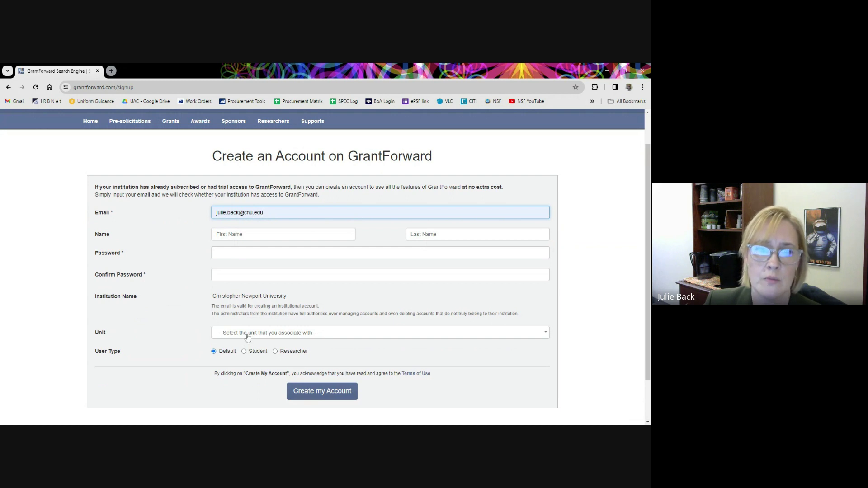
Browse the unit list without picking a unit, then set the user type to Student.
{"action": "left_click", "coordinate": [248, 334]}
{"action": "scroll", "coordinate": [275, 380], "scroll_direction": "down", "scroll_amount": 8}
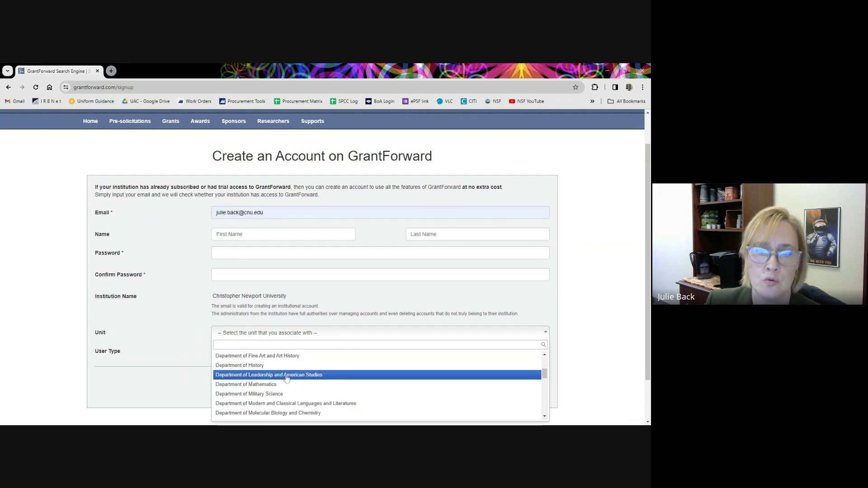
{"action": "scroll", "coordinate": [287, 380], "scroll_direction": "down", "scroll_amount": 1}
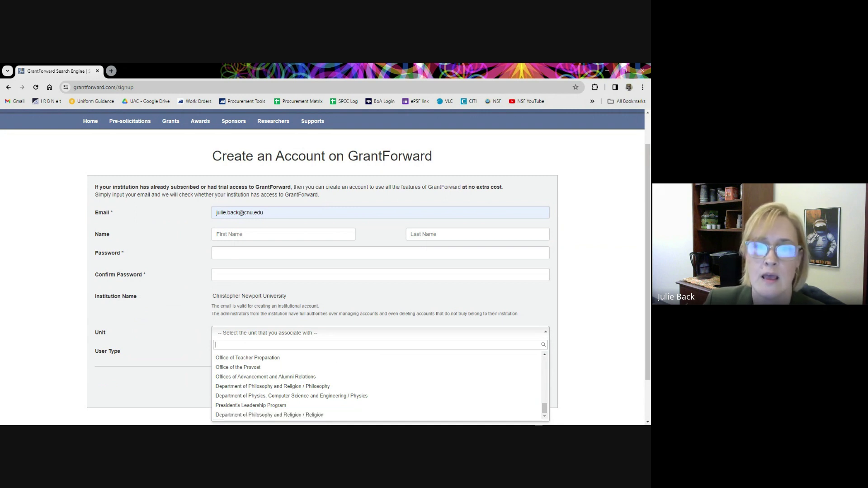
{"action": "left_click", "coordinate": [566, 346]}
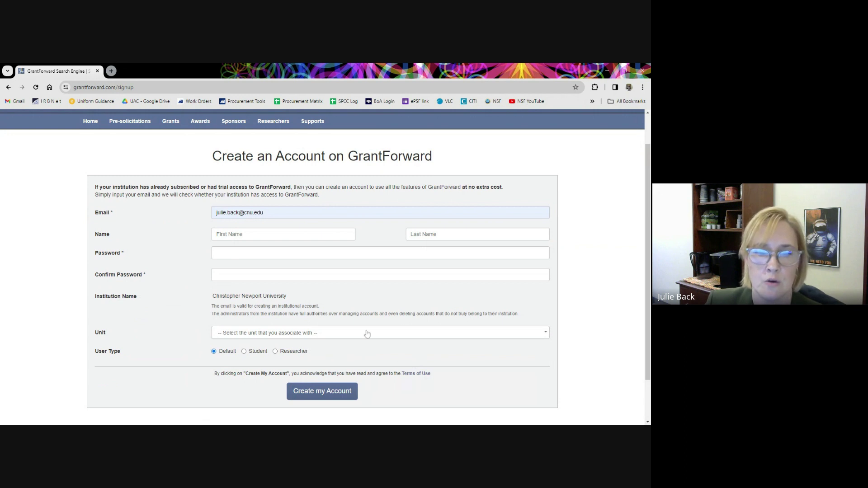
{"action": "left_click", "coordinate": [275, 352]}
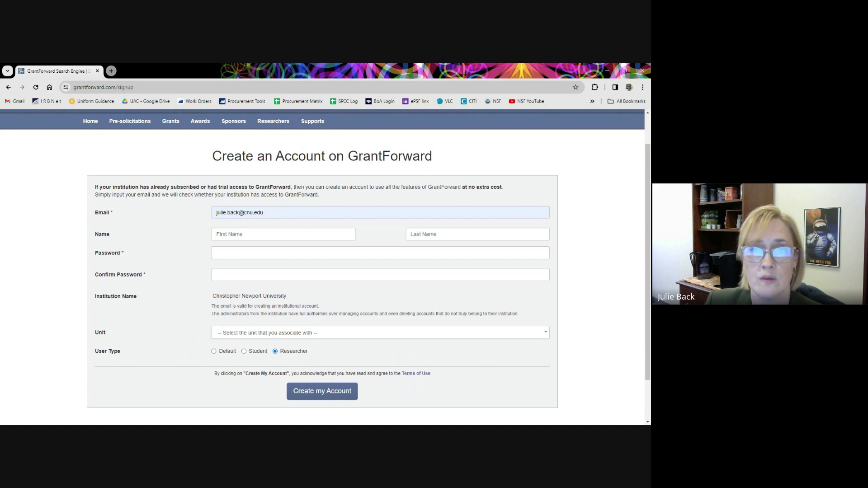
{"action": "left_click", "coordinate": [244, 352]}
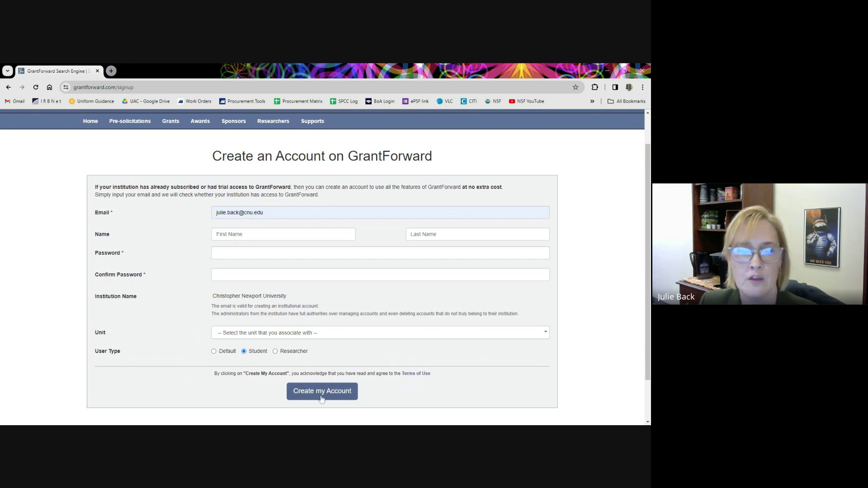
{"action": "scroll", "coordinate": [453, 379], "scroll_direction": "up", "scroll_amount": 1}
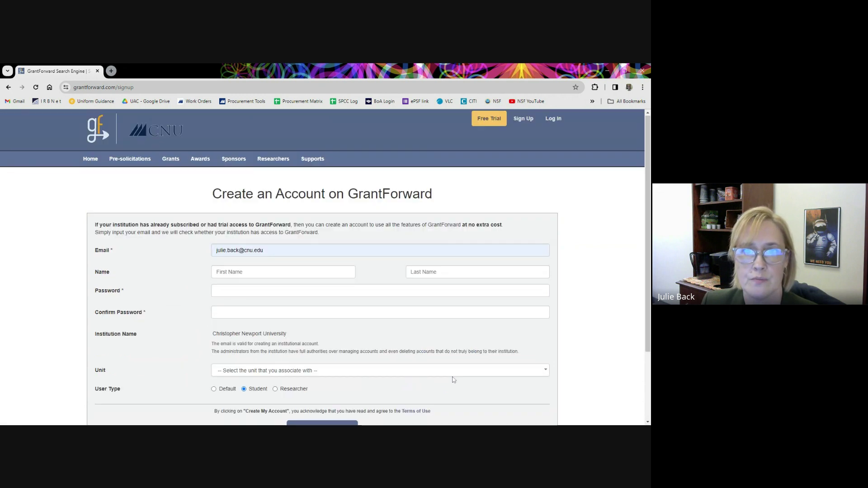
Log in with the suggested e-mail through the institution's single sign-on.
{"action": "left_click", "coordinate": [553, 118]}
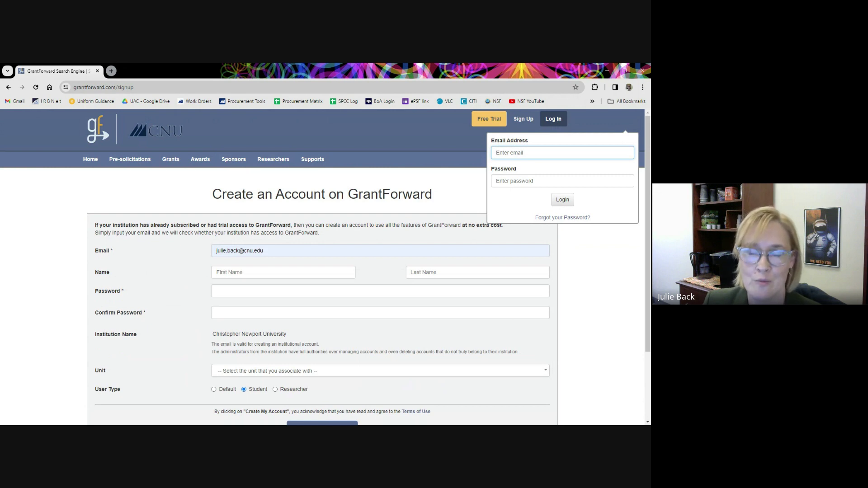
{"action": "left_click", "coordinate": [529, 171]}
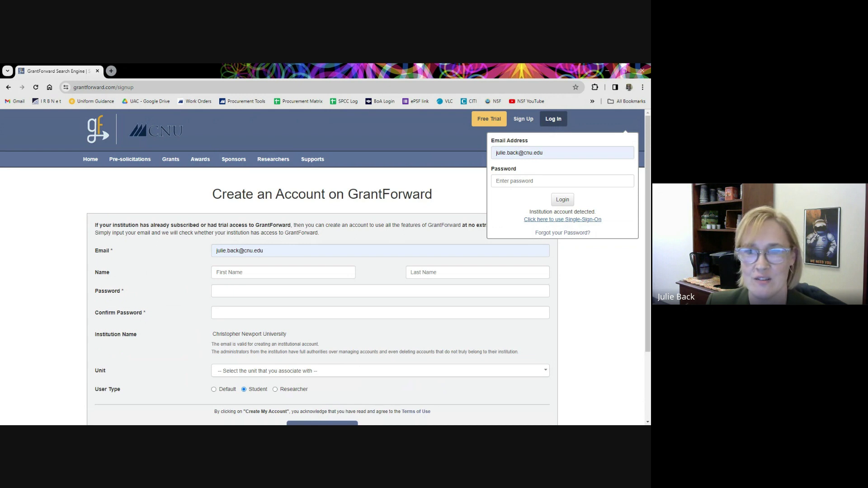
{"action": "left_click", "coordinate": [568, 221]}
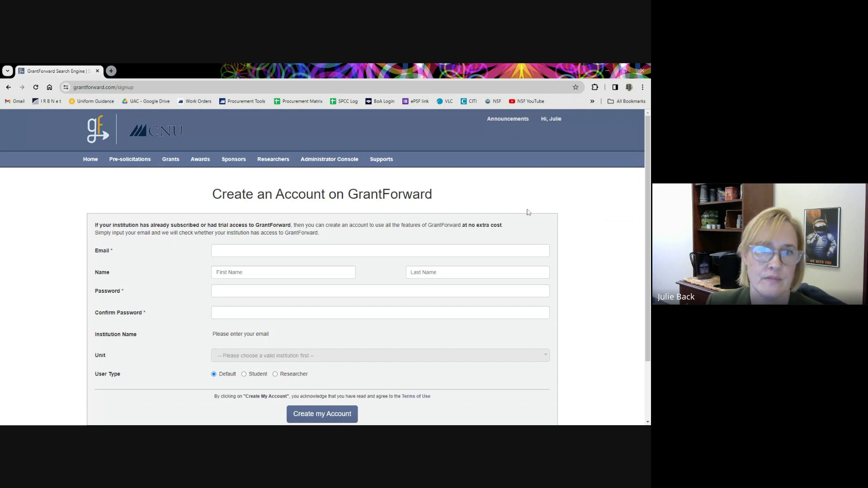
Check the account details and permission level, then view the site announcements.
{"action": "left_click", "coordinate": [554, 120]}
{"action": "left_click", "coordinate": [554, 120]}
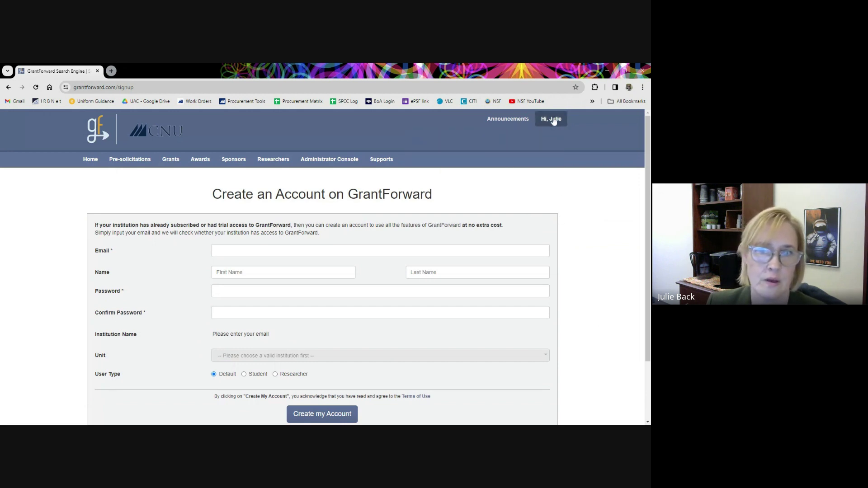
{"action": "left_click", "coordinate": [554, 120]}
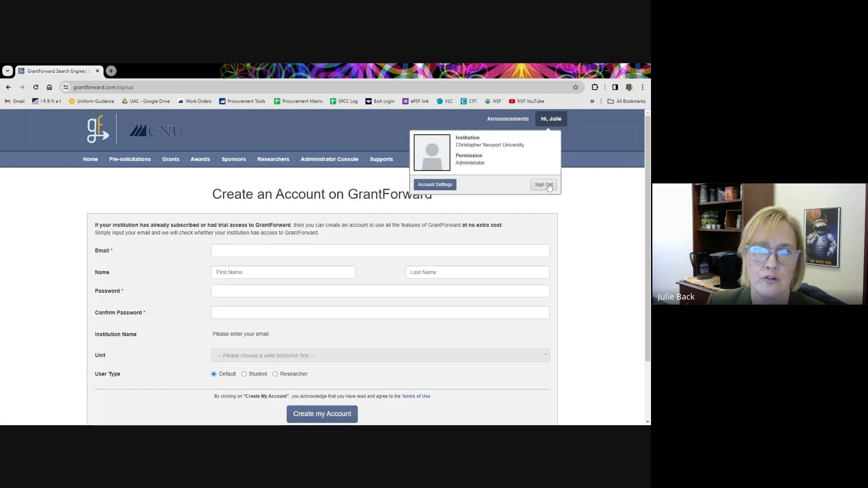
{"action": "left_click", "coordinate": [591, 203]}
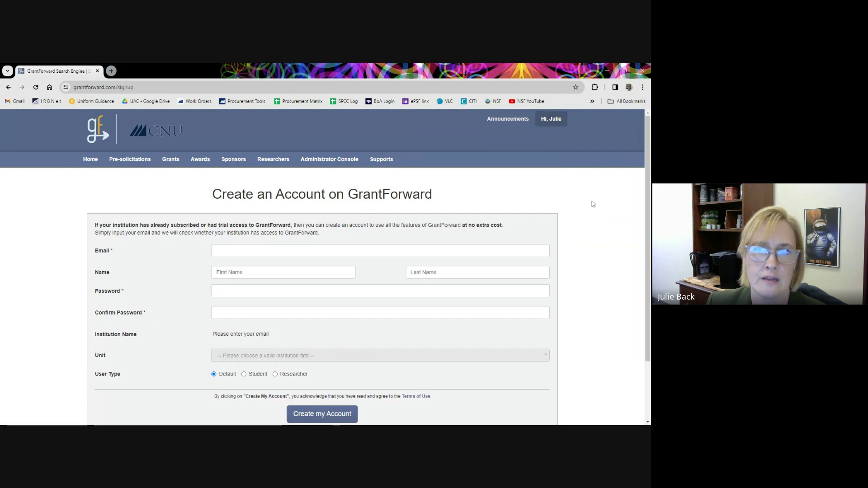
{"action": "left_click", "coordinate": [510, 126]}
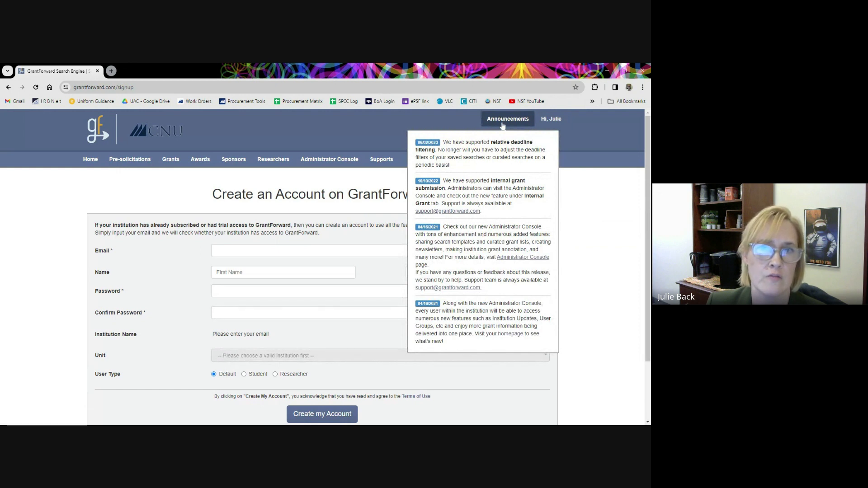
{"action": "left_click", "coordinate": [573, 260]}
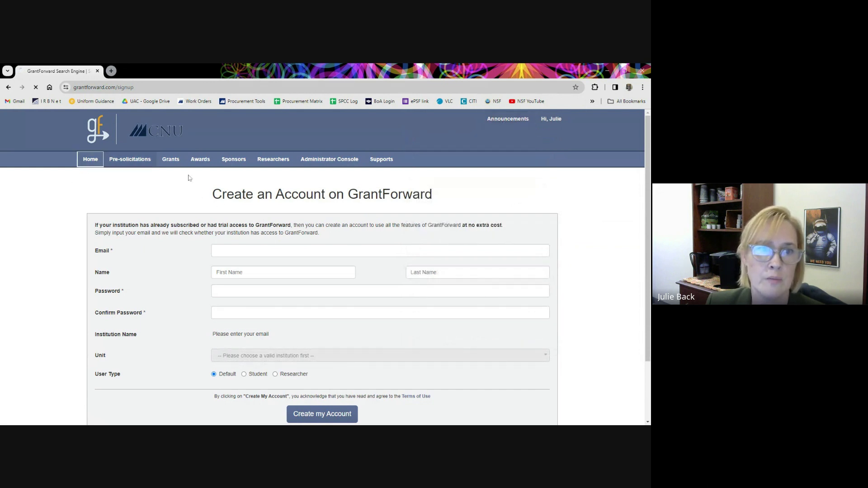
Go to the home page, scroll through researcher cards and profile status, then back to the welcome banner.
{"action": "left_click", "coordinate": [89, 162]}
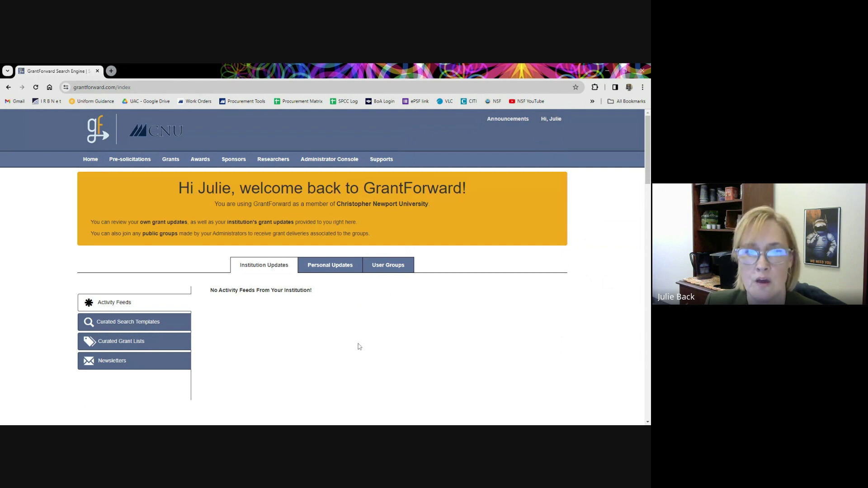
{"action": "scroll", "coordinate": [362, 312], "scroll_direction": "down", "scroll_amount": 3}
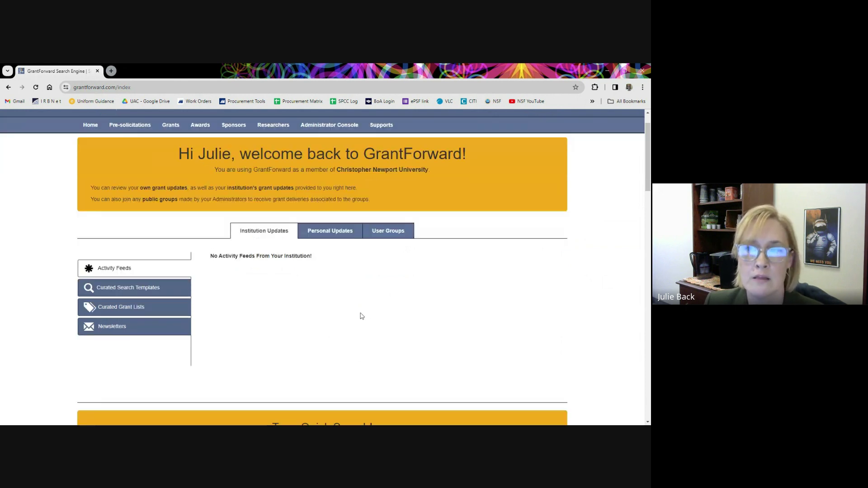
{"action": "scroll", "coordinate": [366, 298], "scroll_direction": "down", "scroll_amount": 1}
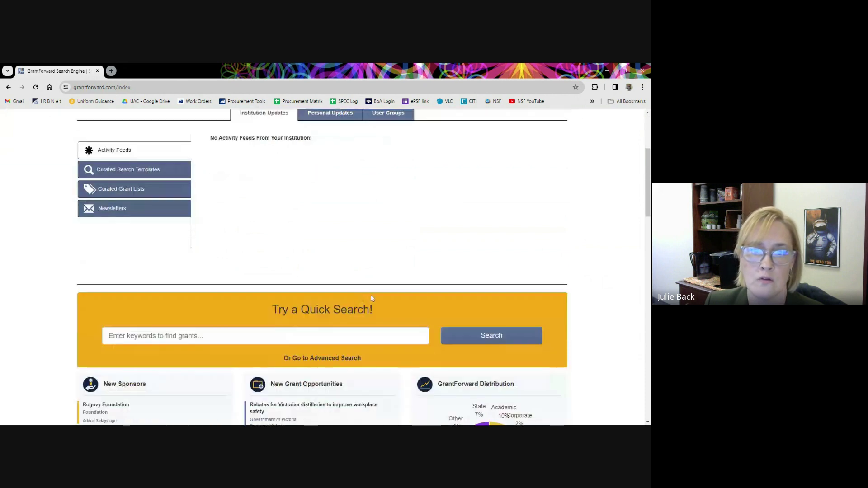
{"action": "scroll", "coordinate": [376, 294], "scroll_direction": "down", "scroll_amount": 1}
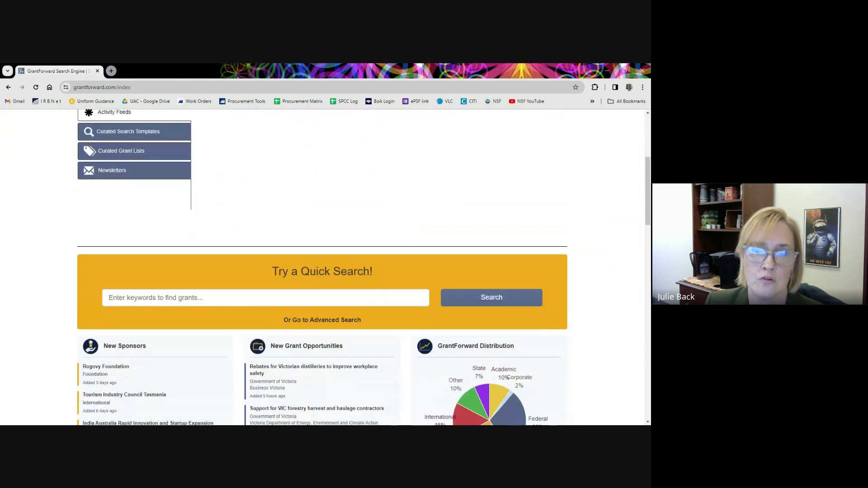
{"action": "scroll", "coordinate": [322, 267], "scroll_direction": "down", "scroll_amount": 1}
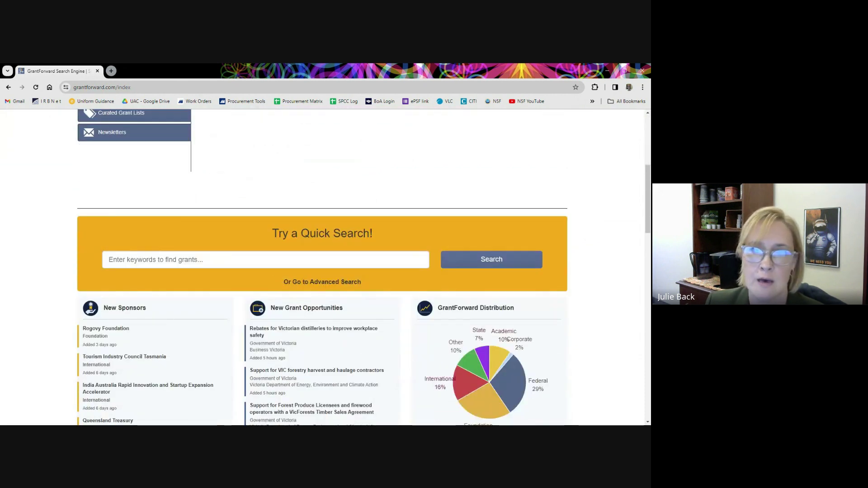
{"action": "scroll", "coordinate": [368, 295], "scroll_direction": "down", "scroll_amount": 1}
{"action": "scroll", "coordinate": [369, 295], "scroll_direction": "down", "scroll_amount": 1}
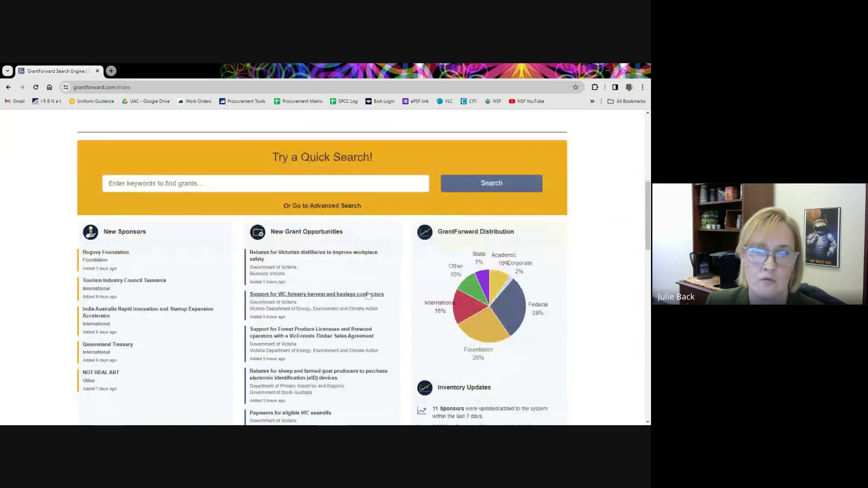
{"action": "scroll", "coordinate": [368, 295], "scroll_direction": "down", "scroll_amount": 1}
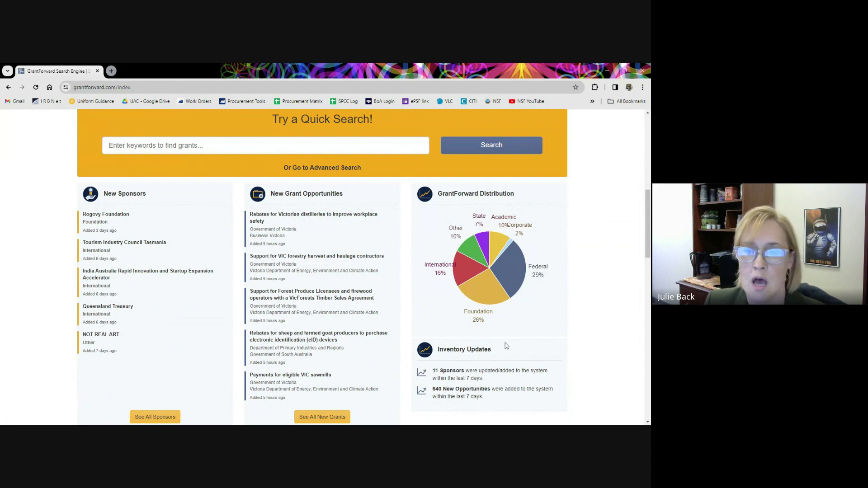
{"action": "scroll", "coordinate": [530, 343], "scroll_direction": "down", "scroll_amount": 2}
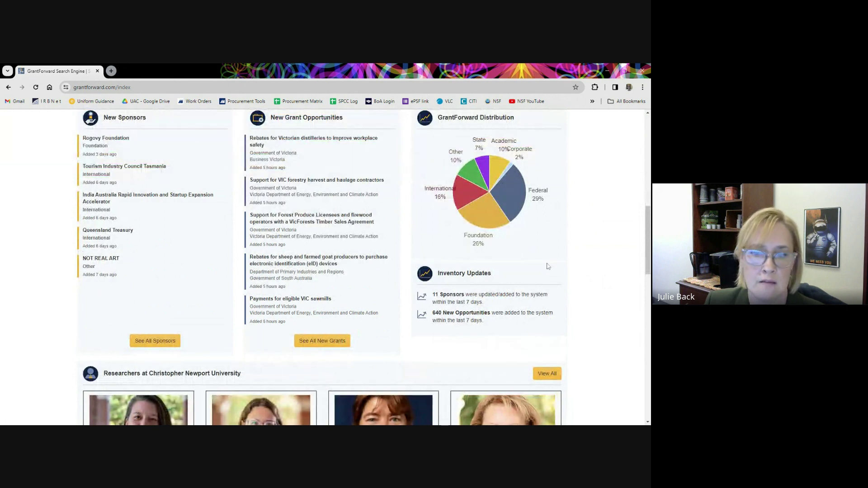
{"action": "scroll", "coordinate": [547, 267], "scroll_direction": "down", "scroll_amount": 5}
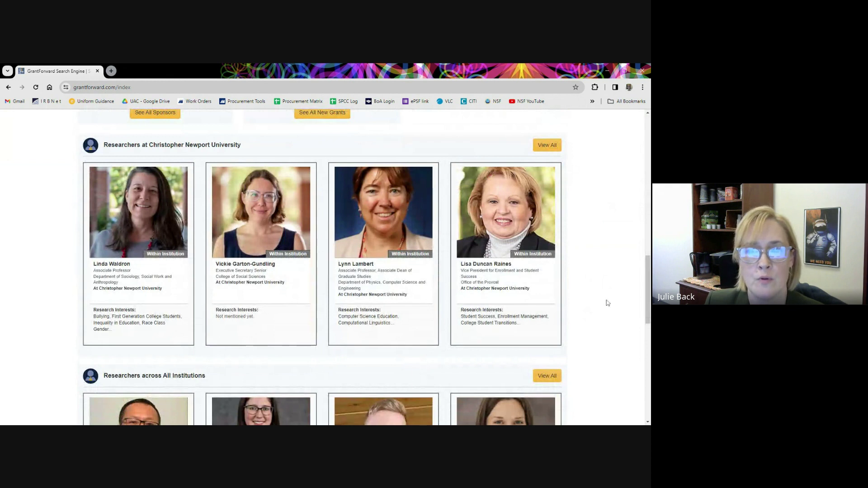
{"action": "scroll", "coordinate": [600, 306], "scroll_direction": "down", "scroll_amount": 2}
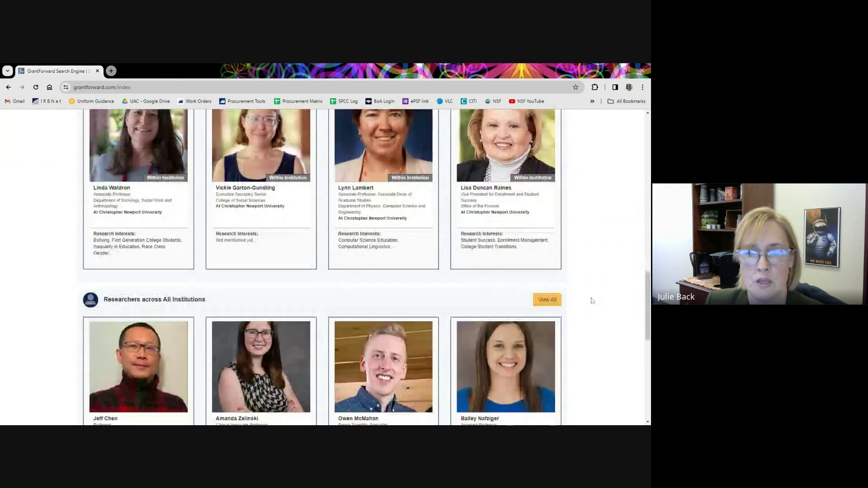
{"action": "scroll", "coordinate": [592, 300], "scroll_direction": "down", "scroll_amount": 3}
{"action": "scroll", "coordinate": [582, 319], "scroll_direction": "down", "scroll_amount": 3}
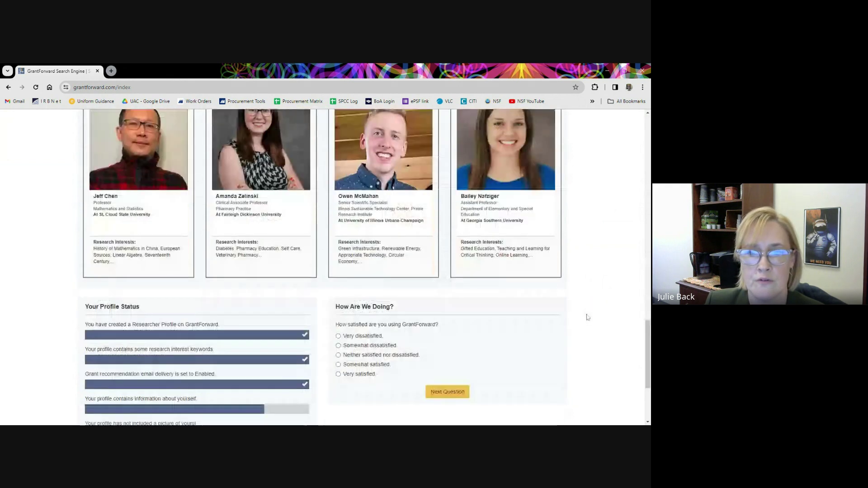
{"action": "scroll", "coordinate": [588, 316], "scroll_direction": "down", "scroll_amount": 1}
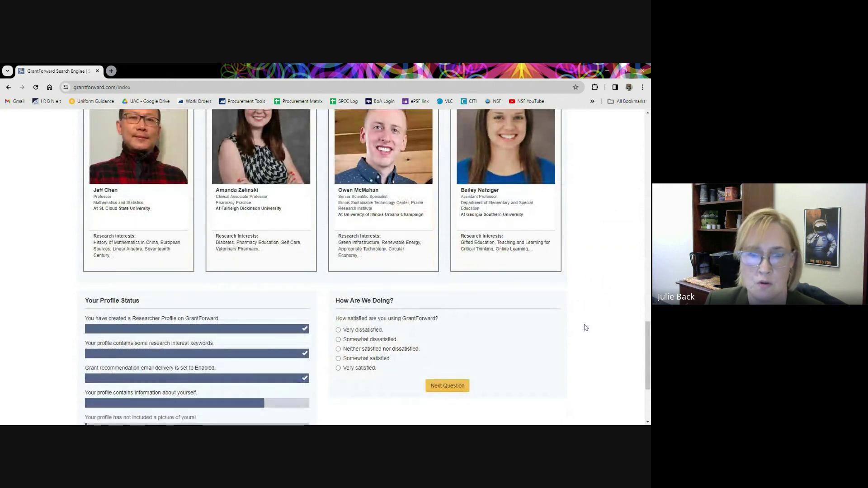
{"action": "scroll", "coordinate": [580, 310], "scroll_direction": "down", "scroll_amount": 2}
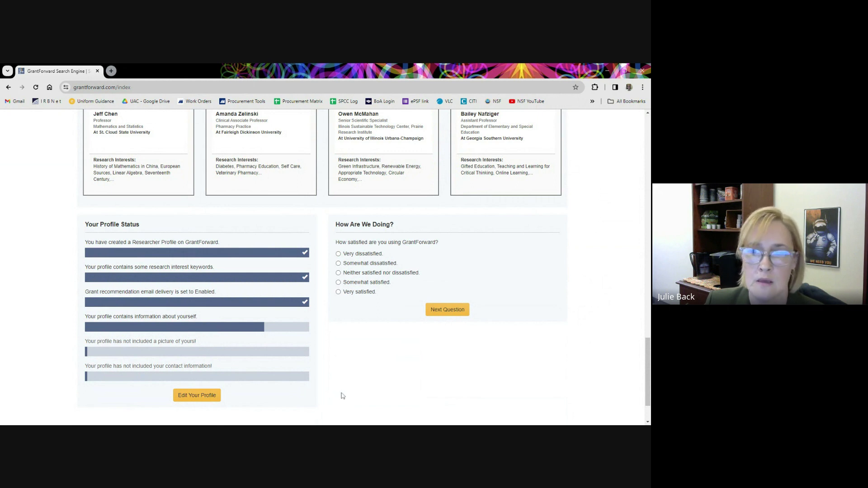
{"action": "scroll", "coordinate": [342, 396], "scroll_direction": "up", "scroll_amount": 4}
{"action": "scroll", "coordinate": [354, 393], "scroll_direction": "up", "scroll_amount": 6}
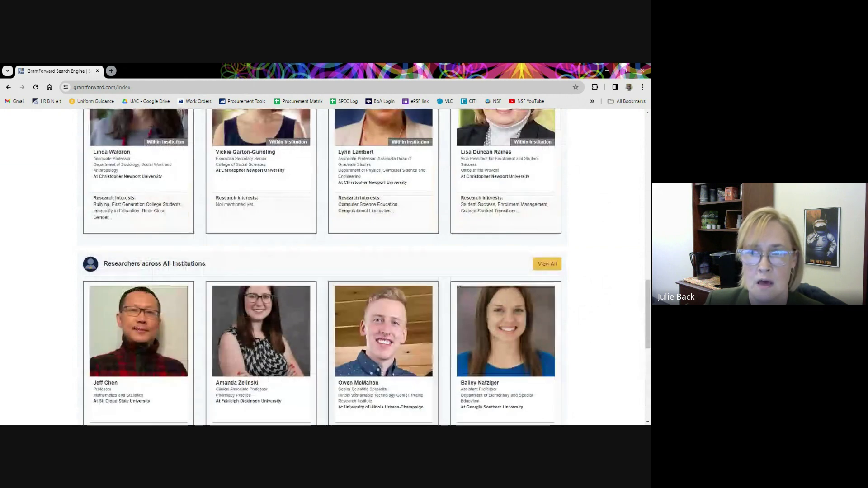
{"action": "scroll", "coordinate": [353, 393], "scroll_direction": "up", "scroll_amount": 1}
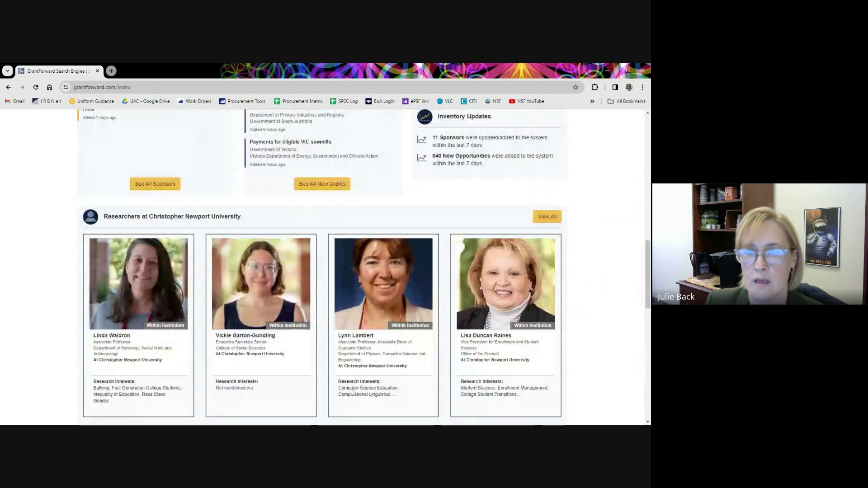
{"action": "scroll", "coordinate": [352, 392], "scroll_direction": "up", "scroll_amount": 4}
{"action": "scroll", "coordinate": [352, 392], "scroll_direction": "up", "scroll_amount": 8}
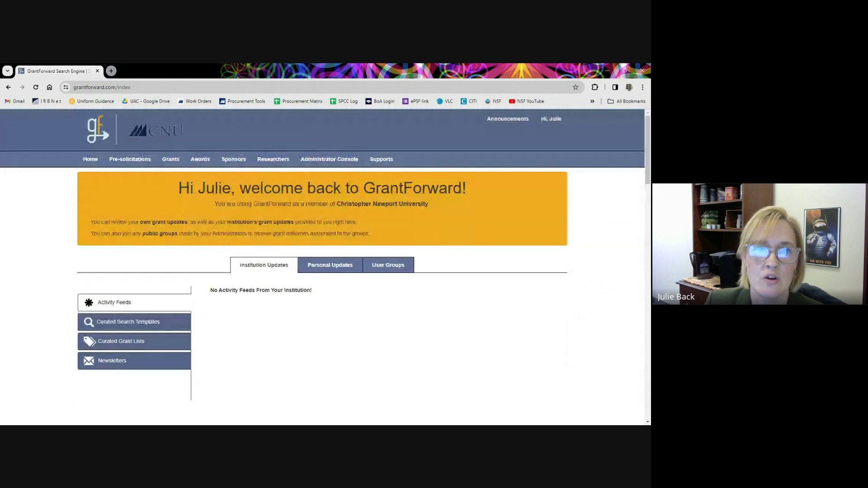
Open Researchers > My Profile and scroll through your researcher profile page.
{"action": "mouse_move", "coordinate": [266, 164]}
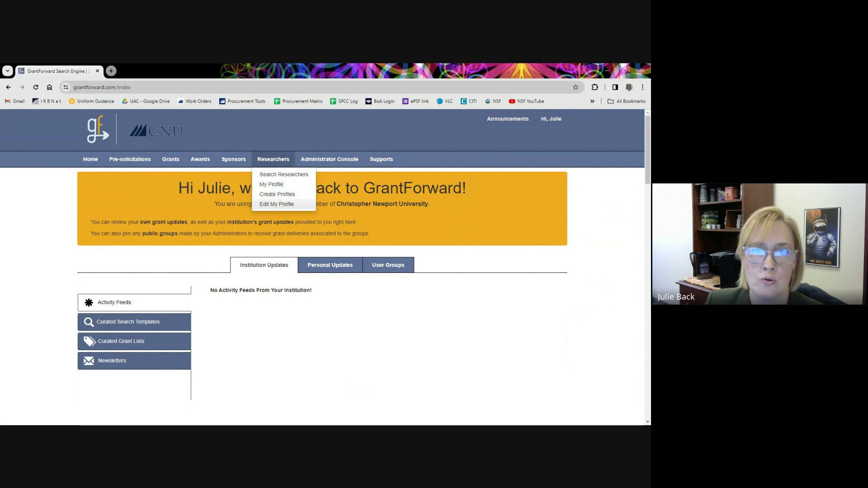
{"action": "left_click", "coordinate": [275, 185]}
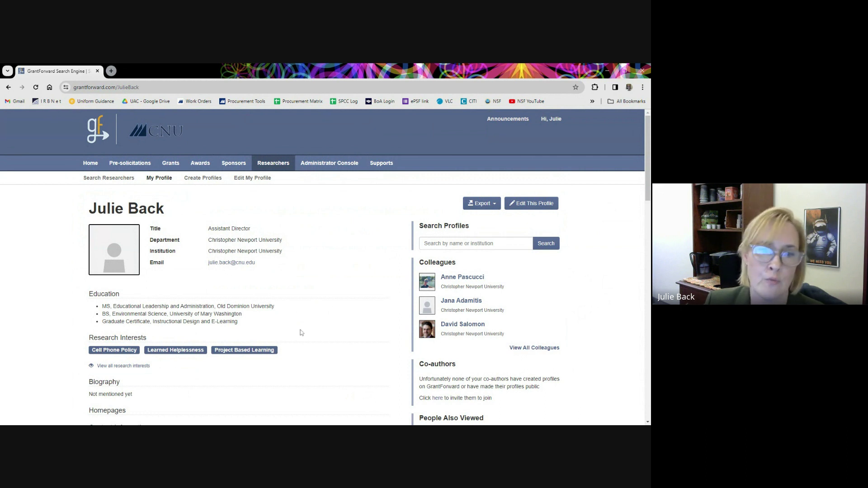
{"action": "scroll", "coordinate": [303, 334], "scroll_direction": "down", "scroll_amount": 5}
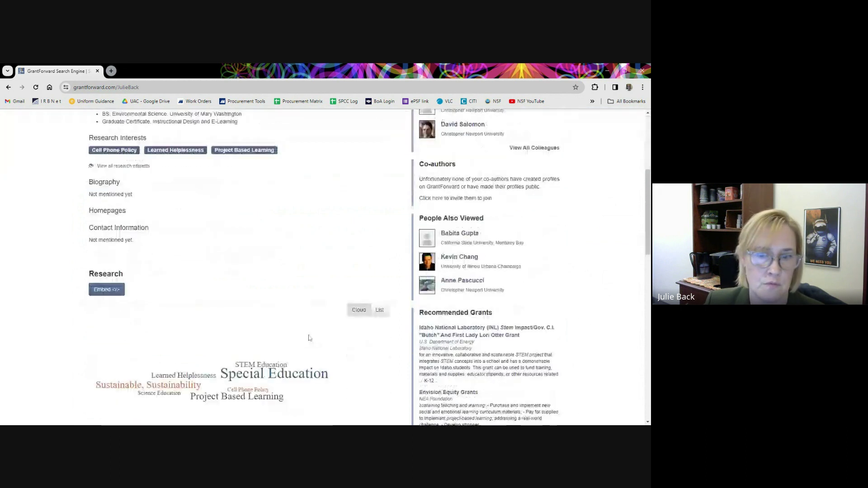
{"action": "scroll", "coordinate": [309, 338], "scroll_direction": "down", "scroll_amount": 1}
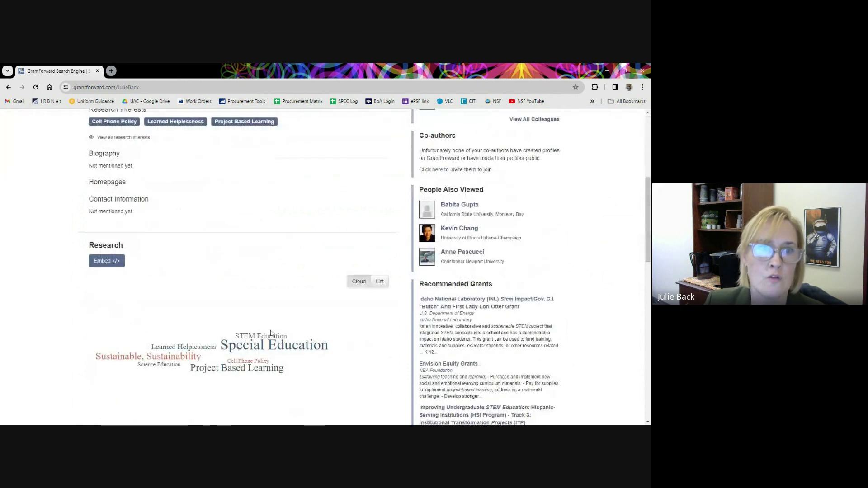
{"action": "scroll", "coordinate": [247, 287], "scroll_direction": "up", "scroll_amount": 1}
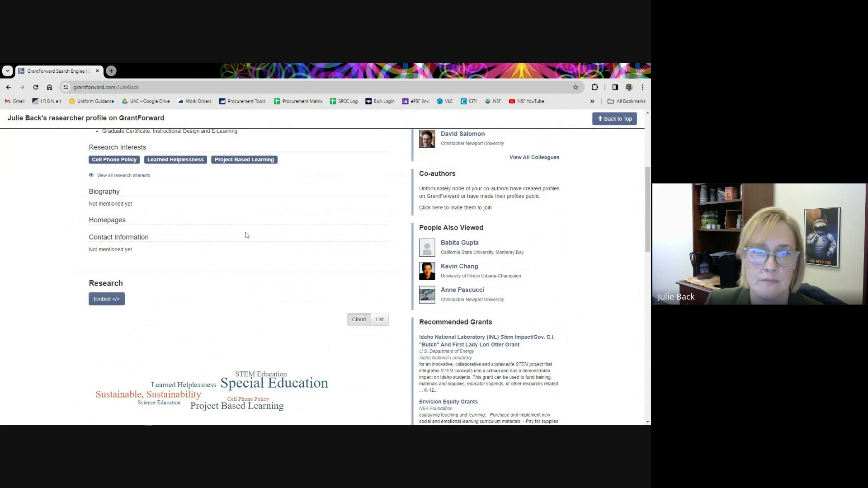
{"action": "scroll", "coordinate": [235, 264], "scroll_direction": "down", "scroll_amount": 3}
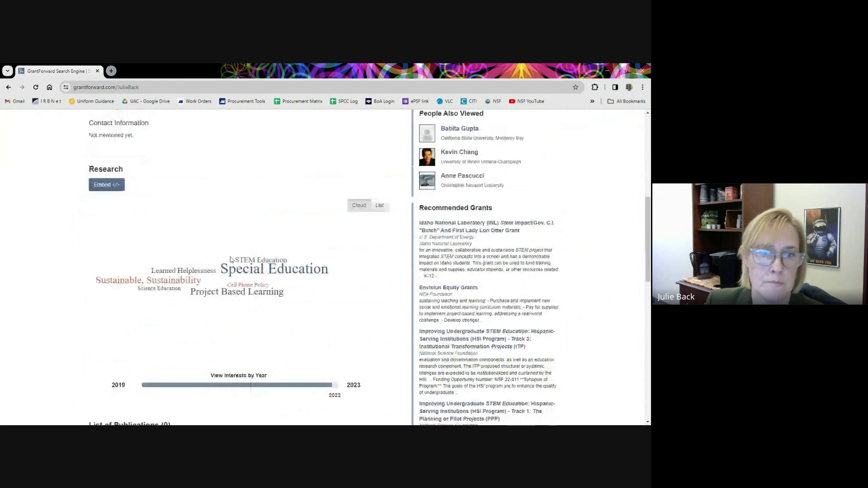
{"action": "scroll", "coordinate": [261, 302], "scroll_direction": "down", "scroll_amount": 1}
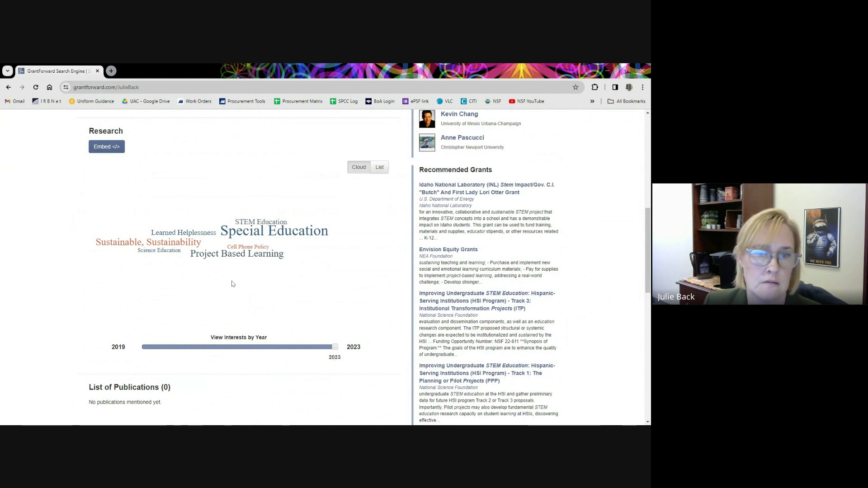
{"action": "scroll", "coordinate": [234, 287], "scroll_direction": "down", "scroll_amount": 1}
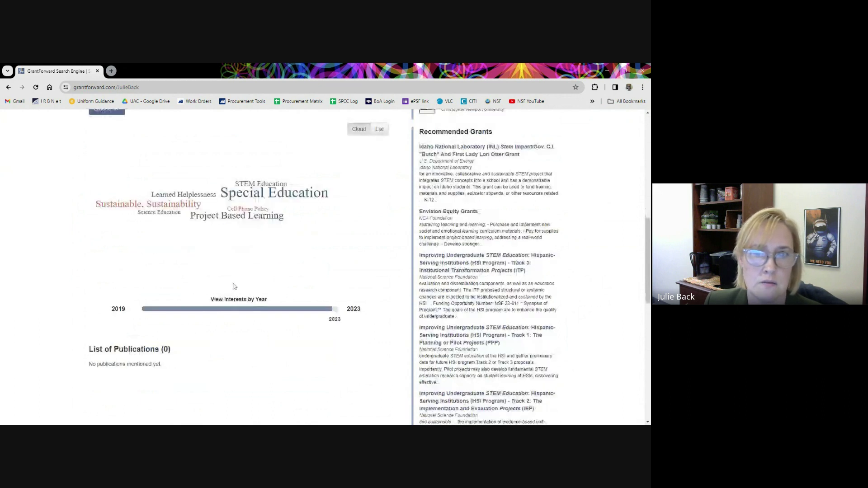
{"action": "scroll", "coordinate": [235, 288], "scroll_direction": "up", "scroll_amount": 1}
{"action": "scroll", "coordinate": [234, 287], "scroll_direction": "up", "scroll_amount": 3}
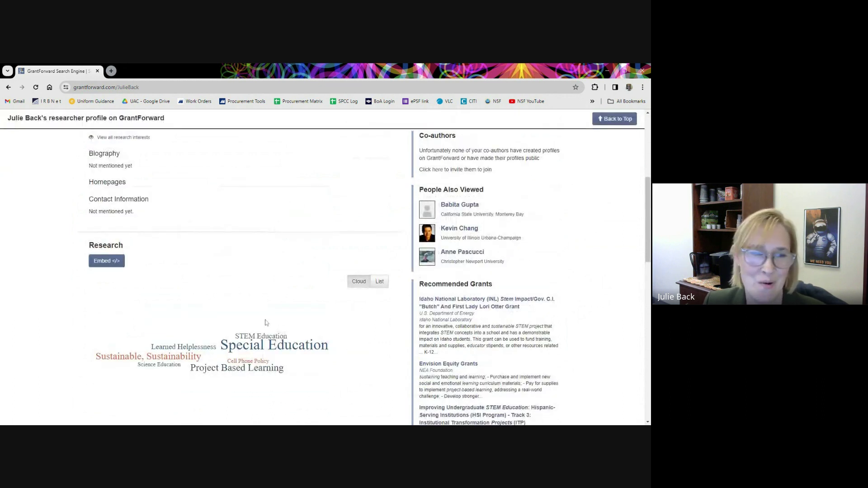
{"action": "scroll", "coordinate": [252, 335], "scroll_direction": "up", "scroll_amount": 6}
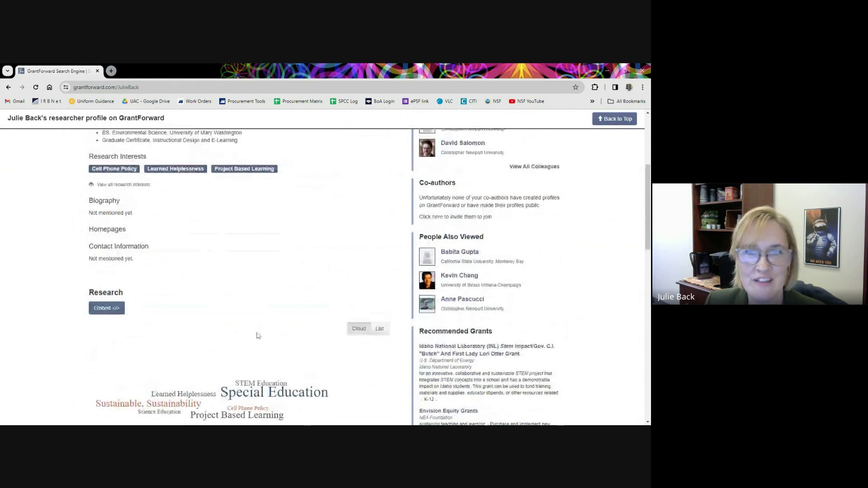
Edit the profile's Research Interests, showing the current word cloud and the extra keywords.
{"action": "left_click", "coordinate": [520, 204]}
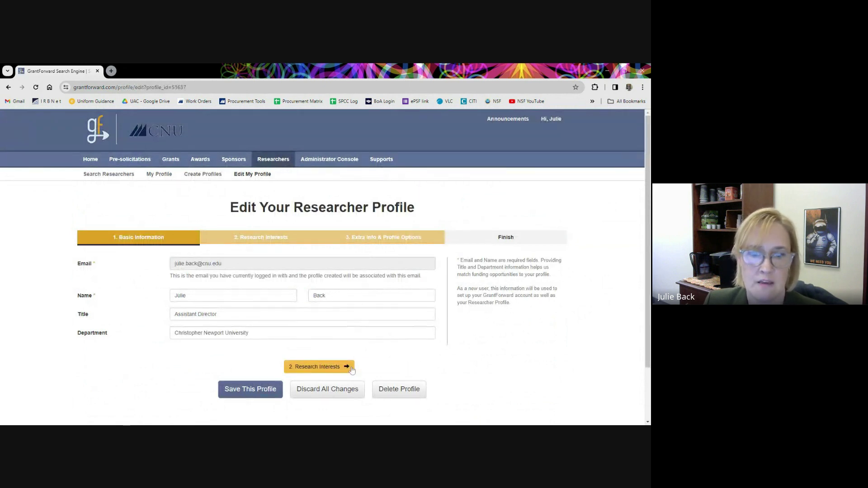
{"action": "left_click", "coordinate": [323, 368]}
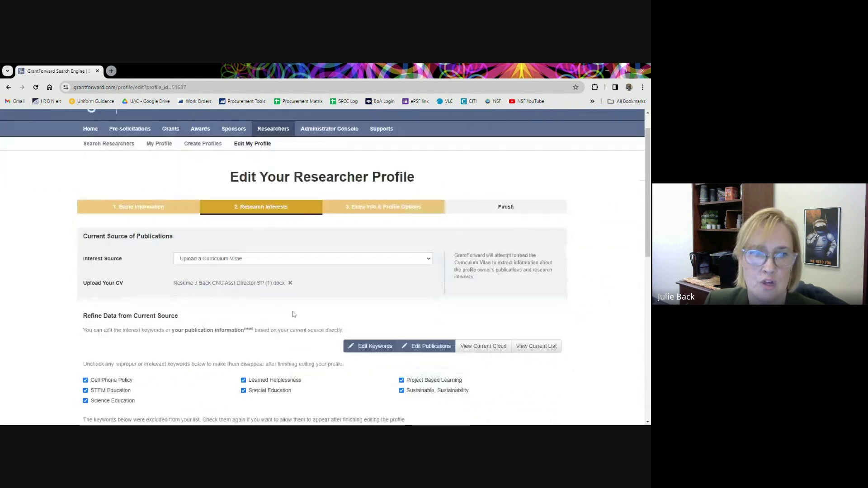
{"action": "scroll", "coordinate": [223, 218], "scroll_direction": "down", "scroll_amount": 1}
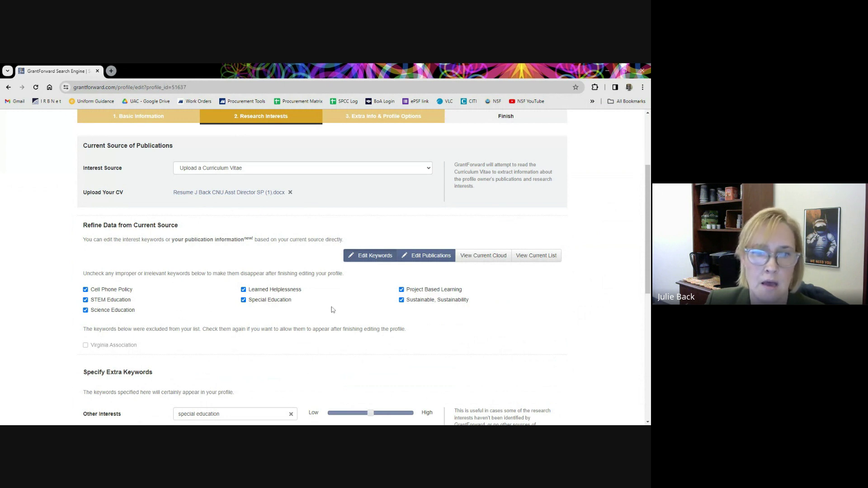
{"action": "scroll", "coordinate": [319, 312], "scroll_direction": "down", "scroll_amount": 2}
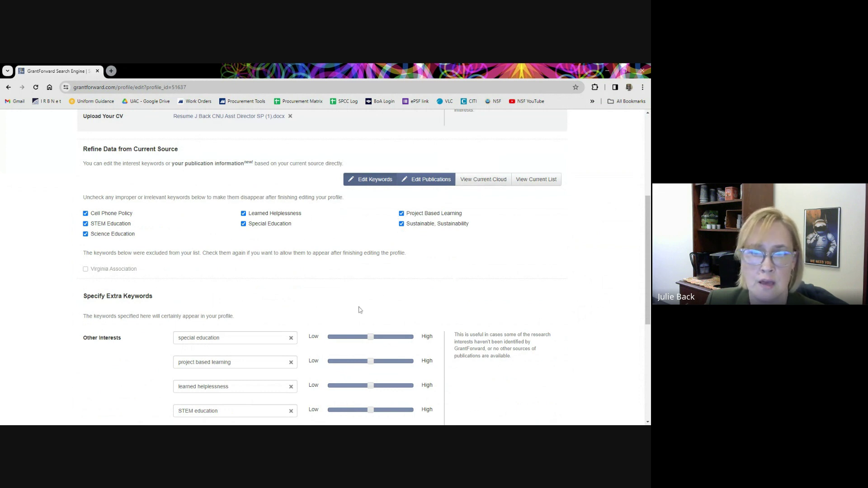
{"action": "left_click", "coordinate": [491, 183]}
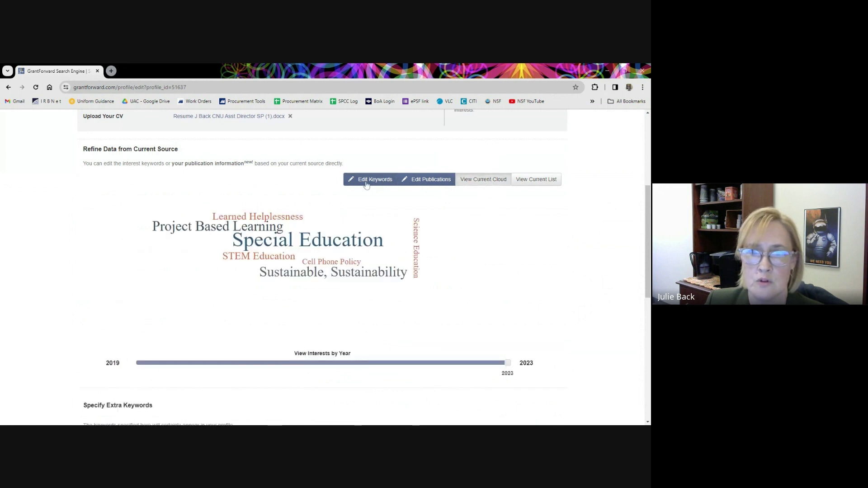
{"action": "scroll", "coordinate": [413, 233], "scroll_direction": "down", "scroll_amount": 3}
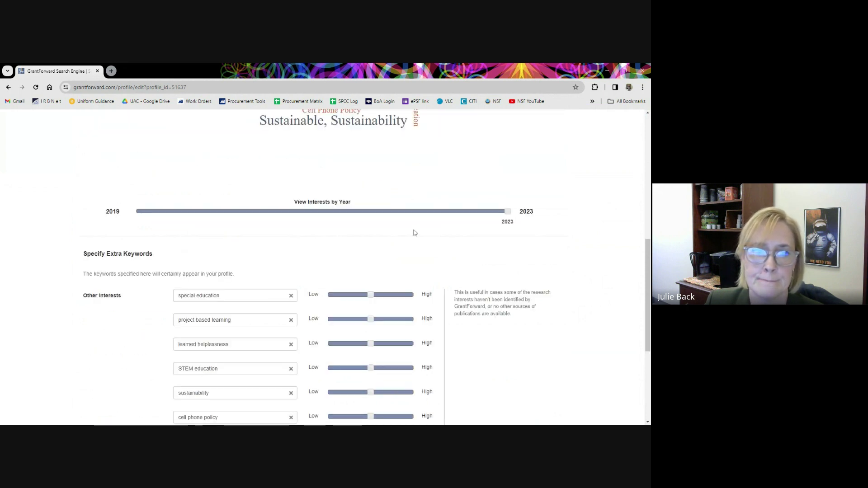
{"action": "scroll", "coordinate": [415, 233], "scroll_direction": "down", "scroll_amount": 3}
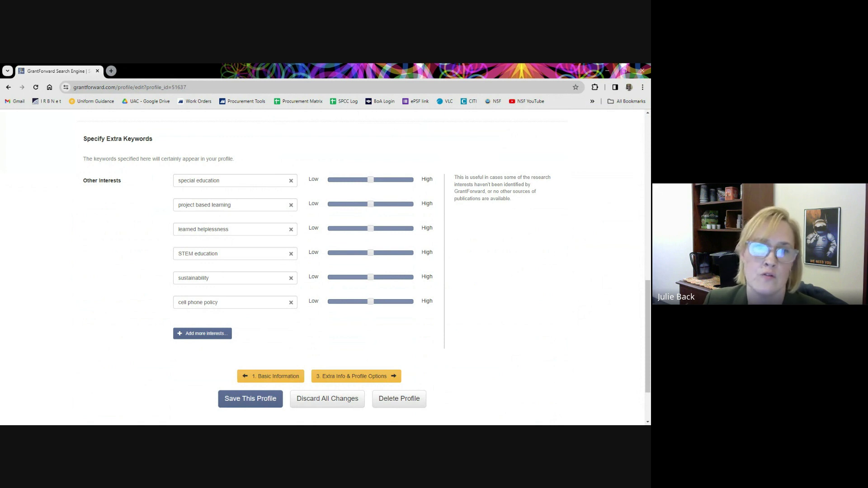
Slide project based learning toward Low and learned helplessness toward High.
{"action": "left_click_drag", "start_coordinate": [371, 208], "coordinate": [350, 208]}
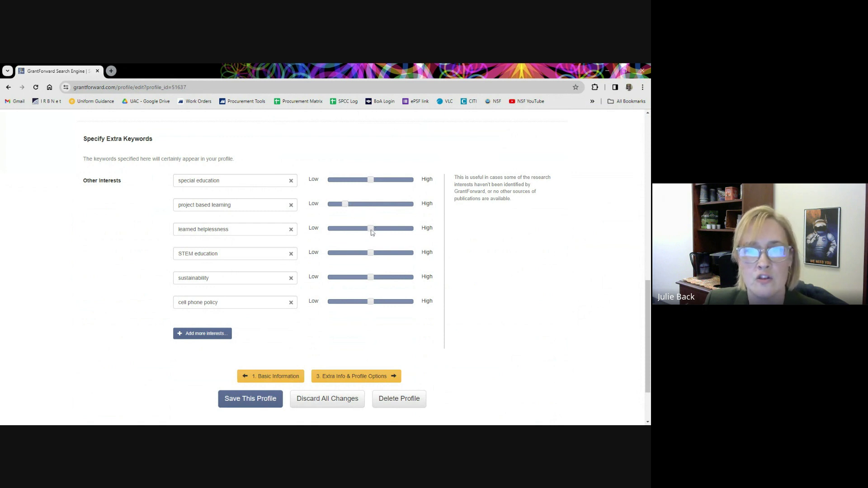
{"action": "left_click_drag", "start_coordinate": [378, 232], "coordinate": [396, 233]}
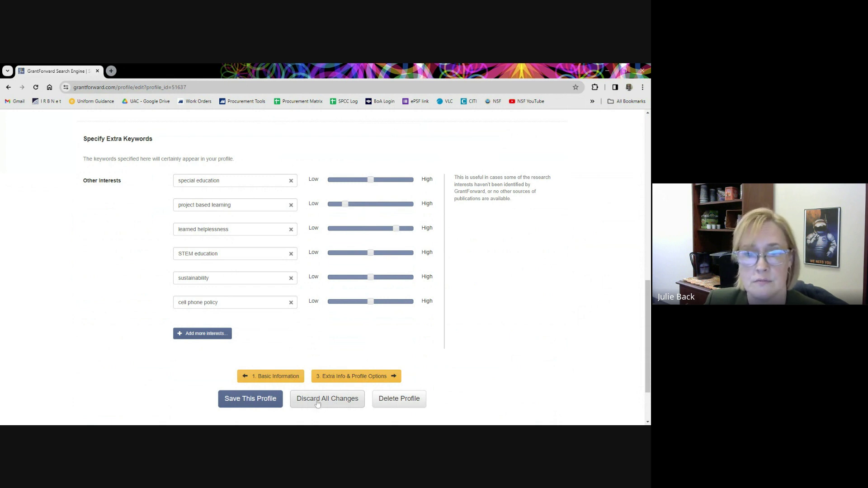
{"action": "scroll", "coordinate": [479, 306], "scroll_direction": "up", "scroll_amount": 3}
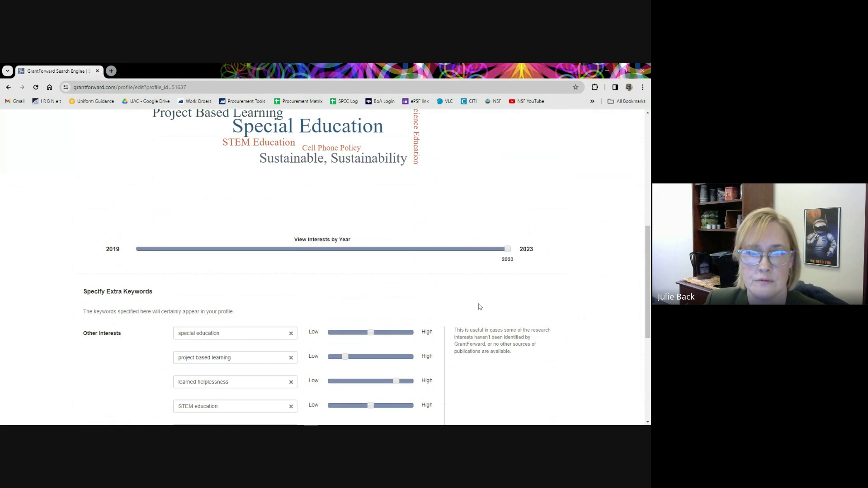
{"action": "scroll", "coordinate": [479, 307], "scroll_direction": "up", "scroll_amount": 8}
Go to step 3 Extra Info & Profile Options and review education, privacy and display settings.
{"action": "left_click", "coordinate": [385, 240]}
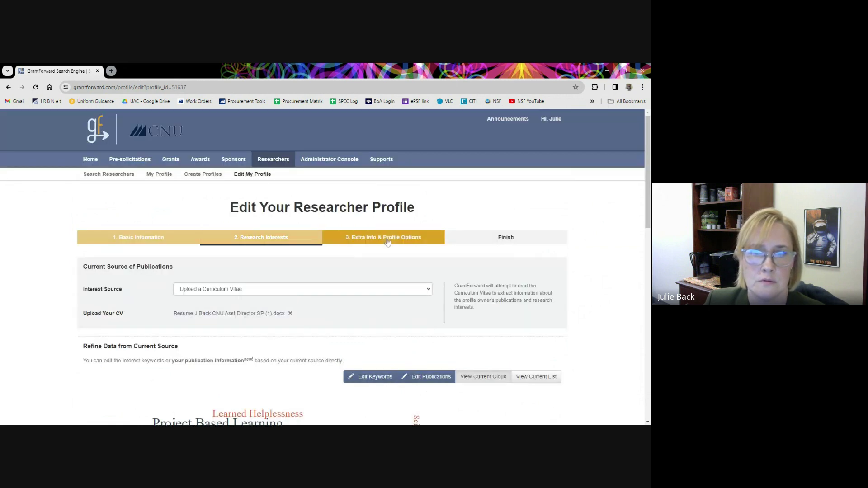
{"action": "scroll", "coordinate": [574, 400], "scroll_direction": "down", "scroll_amount": 2}
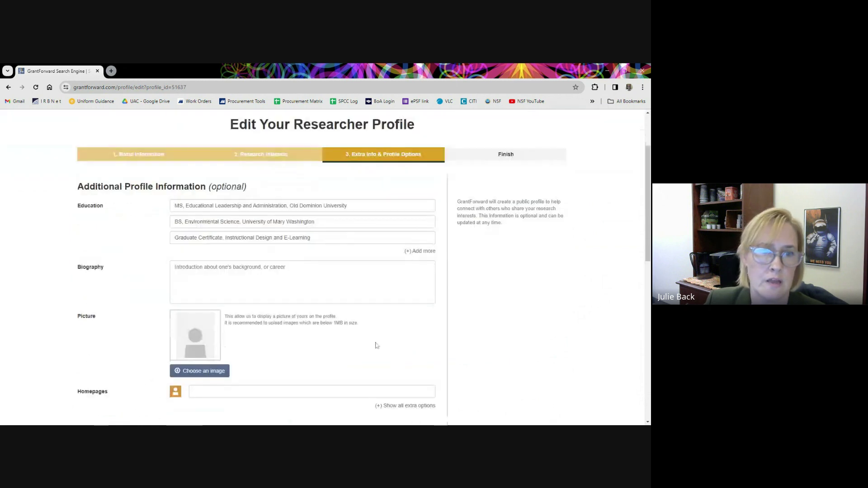
{"action": "scroll", "coordinate": [353, 329], "scroll_direction": "down", "scroll_amount": 1}
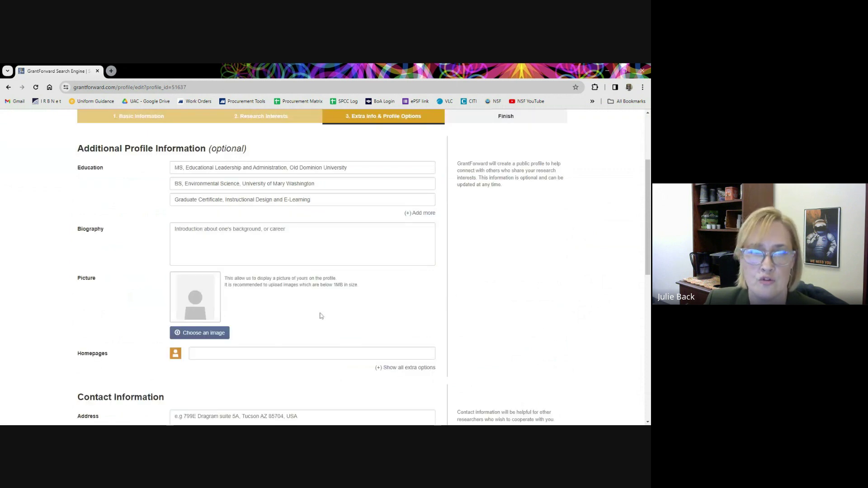
{"action": "scroll", "coordinate": [319, 317], "scroll_direction": "down", "scroll_amount": 1}
{"action": "scroll", "coordinate": [322, 323], "scroll_direction": "down", "scroll_amount": 1}
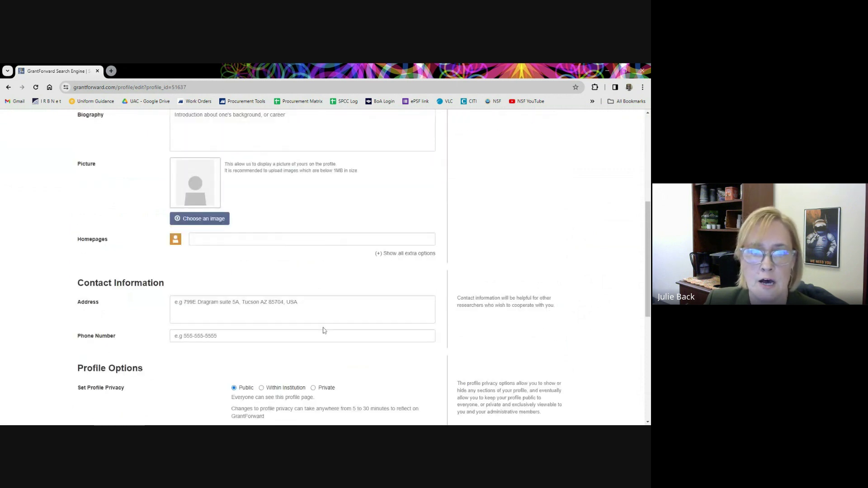
{"action": "scroll", "coordinate": [324, 331], "scroll_direction": "down", "scroll_amount": 3}
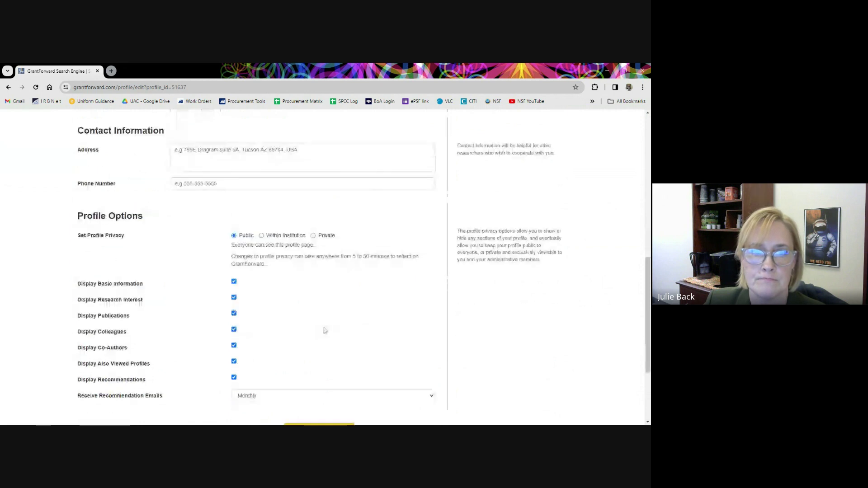
{"action": "scroll", "coordinate": [323, 333], "scroll_direction": "up", "scroll_amount": 5}
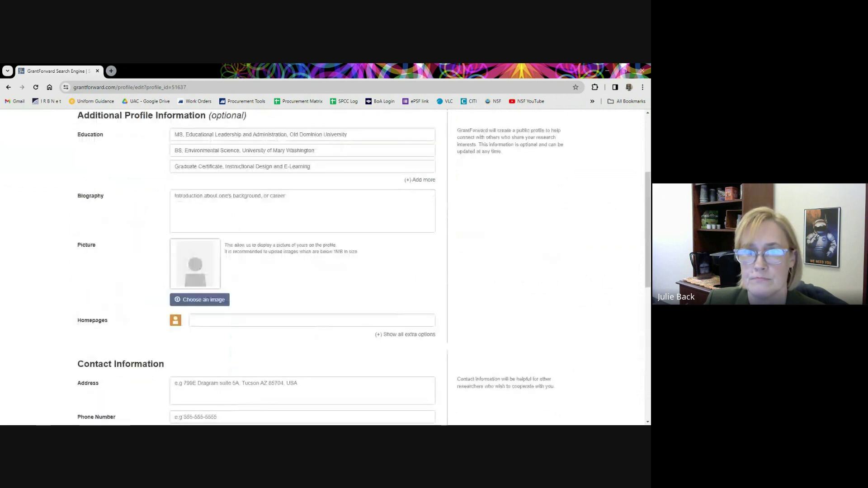
{"action": "scroll", "coordinate": [485, 251], "scroll_direction": "up", "scroll_amount": 3}
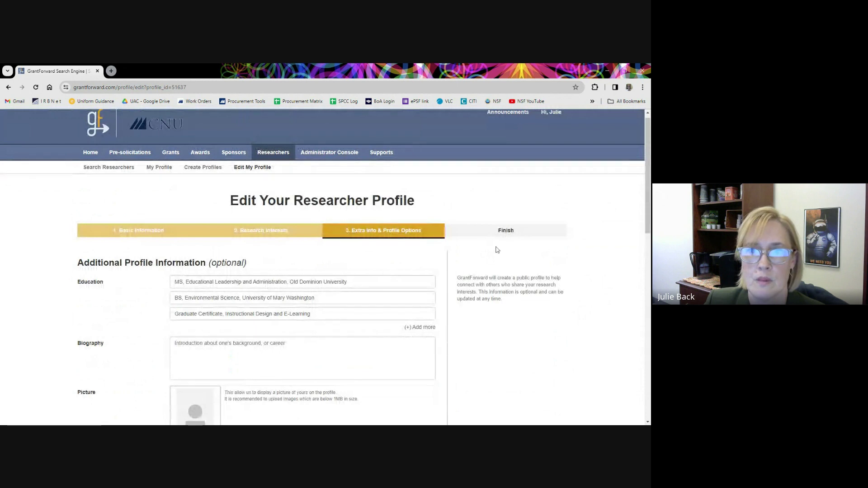
{"action": "scroll", "coordinate": [403, 259], "scroll_direction": "down", "scroll_amount": 10}
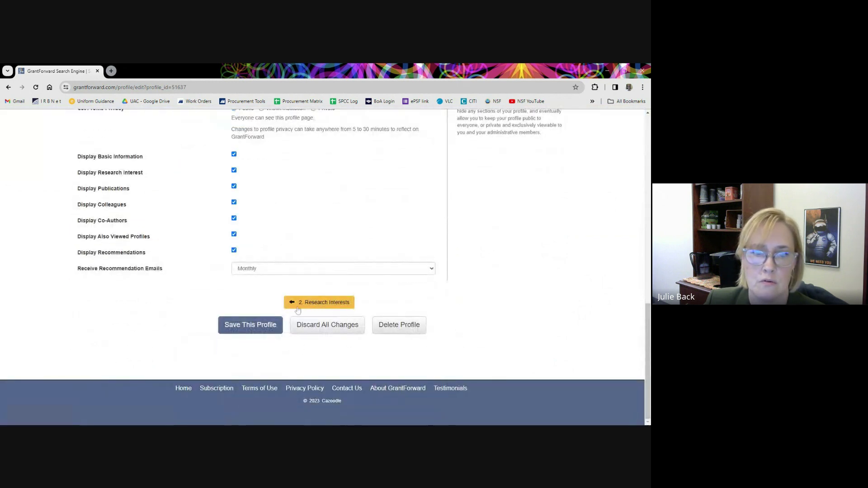
Save the researcher profile and reach the Finish confirmation page.
{"action": "left_click", "coordinate": [268, 328]}
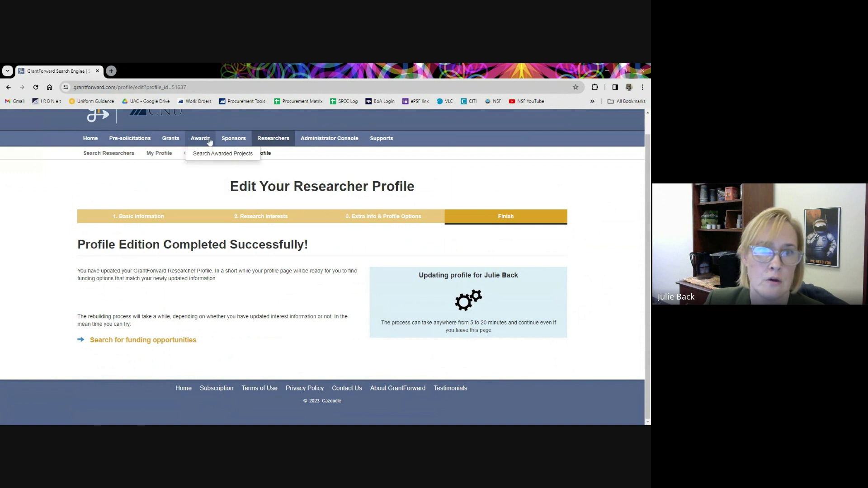
{"action": "mouse_move", "coordinate": [321, 140]}
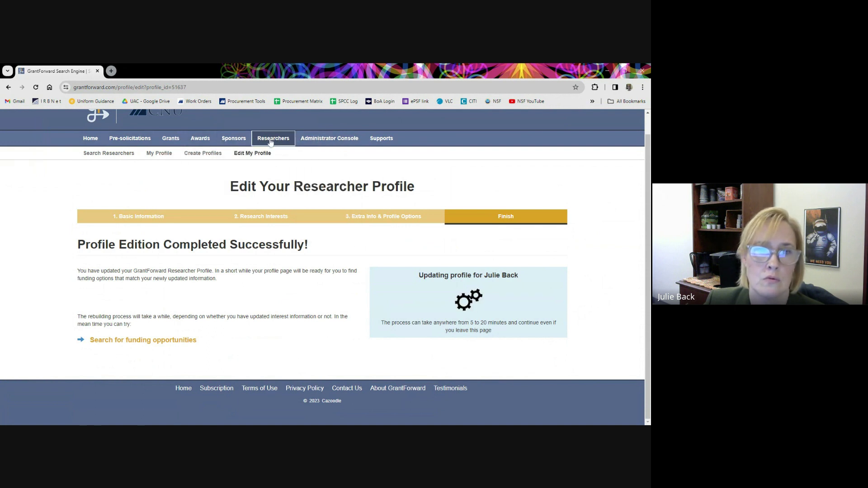
Run a home-page quick search for 'education', returning 21,655 grants.
{"action": "left_click", "coordinate": [90, 139]}
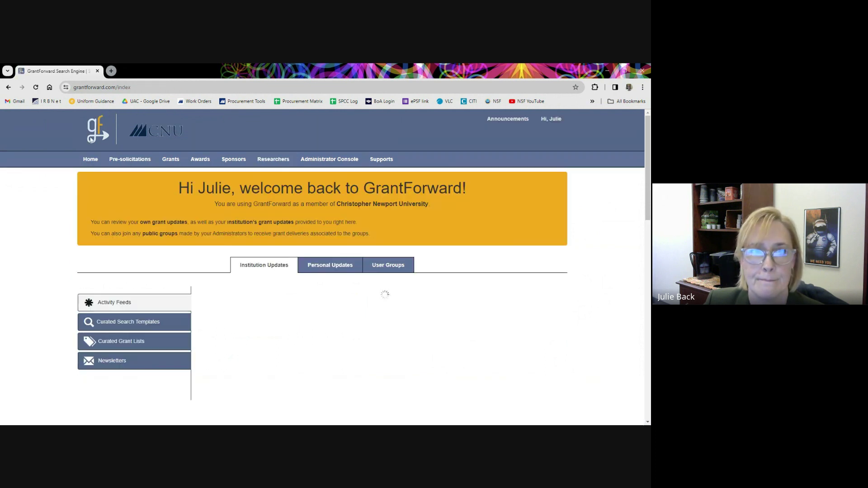
{"action": "scroll", "coordinate": [412, 285], "scroll_direction": "down", "scroll_amount": 4}
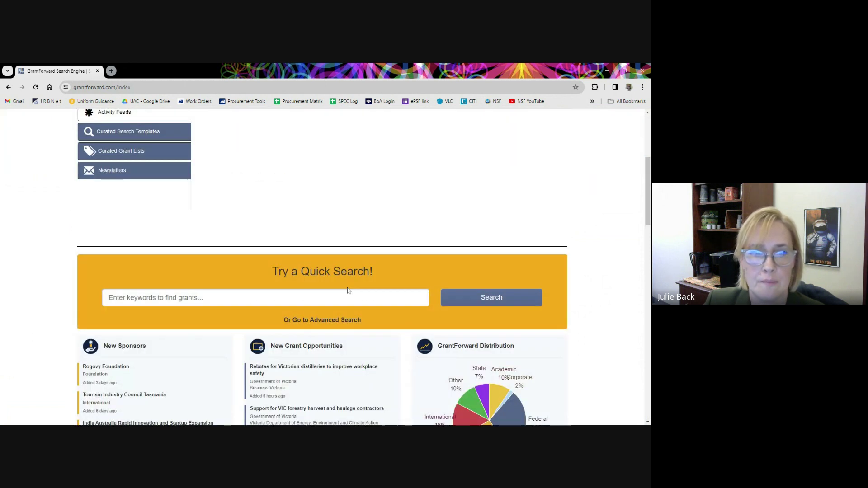
{"action": "left_click", "coordinate": [349, 292]}
{"action": "scroll", "coordinate": [349, 291], "scroll_direction": "down", "scroll_amount": 1}
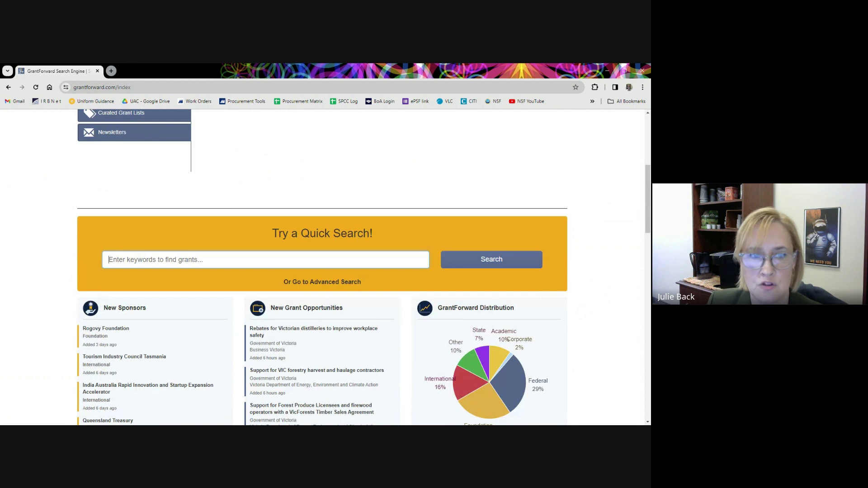
{"action": "type", "text": "education"}
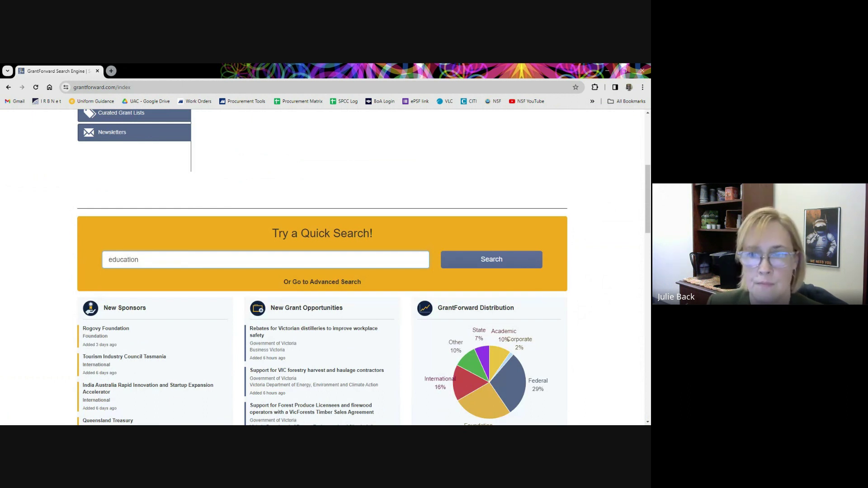
{"action": "left_click", "coordinate": [479, 259]}
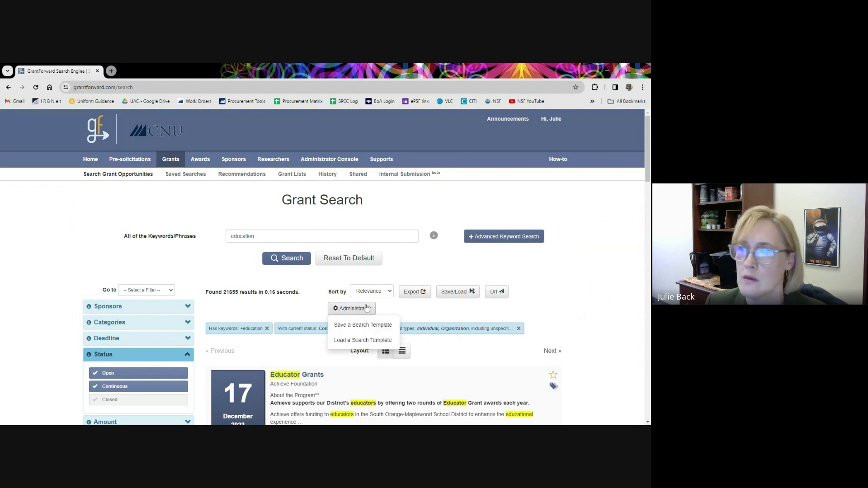
Quote the keyword as "education" (19,571 results) and expand the Advanced Keyword Search fields.
{"action": "left_click", "coordinate": [247, 237]}
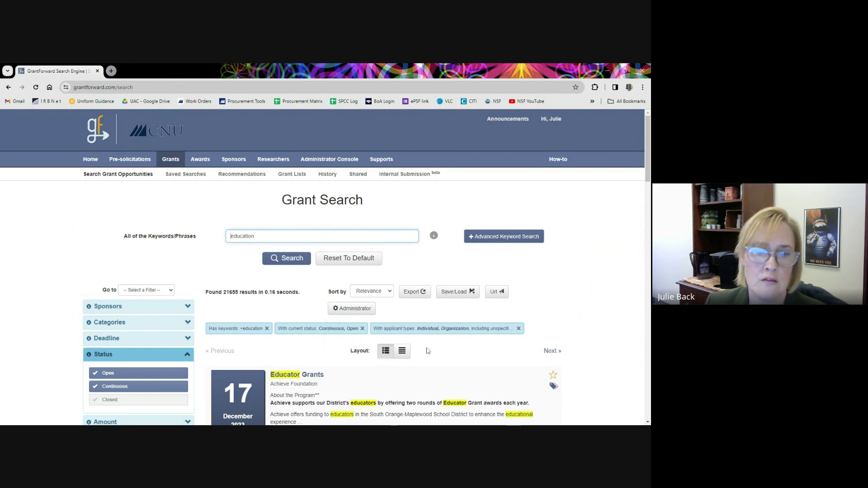
{"action": "scroll", "coordinate": [425, 326], "scroll_direction": "down", "scroll_amount": 1}
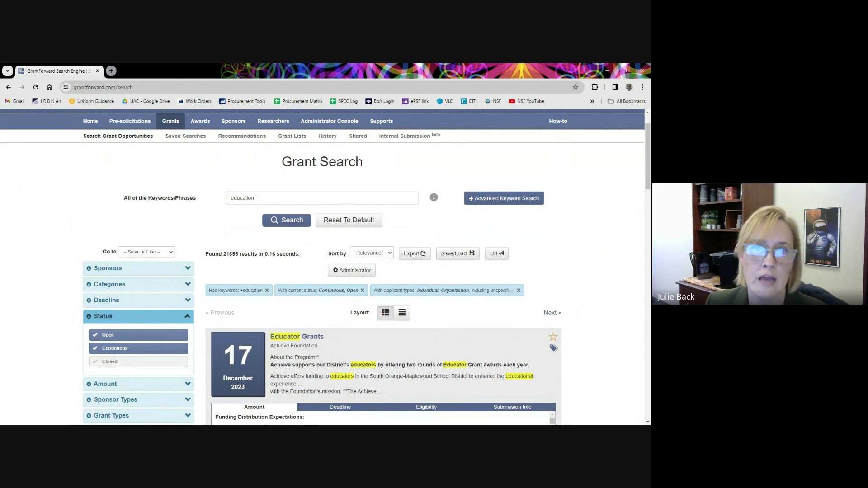
{"action": "left_click", "coordinate": [257, 198]}
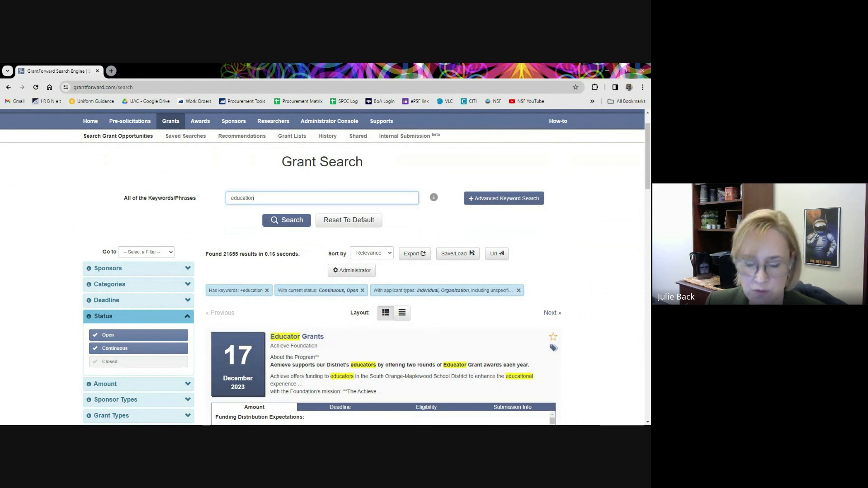
{"action": "type", "text": "\""}
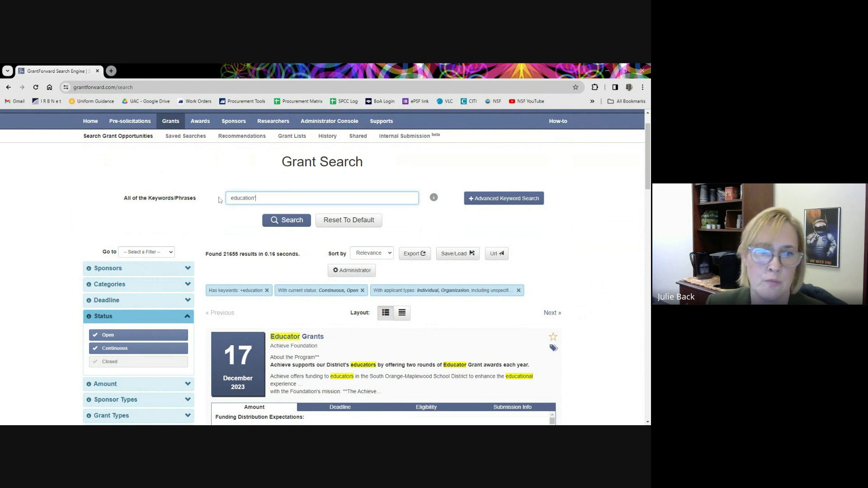
{"action": "key", "text": "Home"}
{"action": "type", "text": "\""}
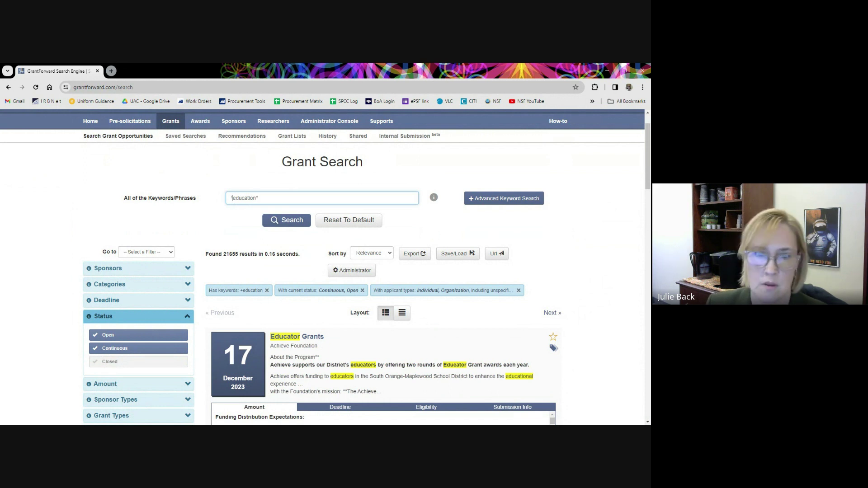
{"action": "left_click", "coordinate": [303, 222]}
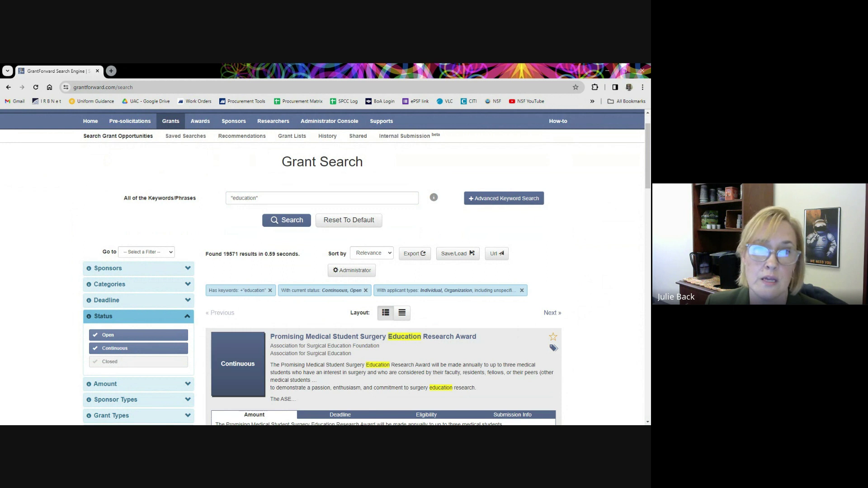
{"action": "scroll", "coordinate": [452, 363], "scroll_direction": "down", "scroll_amount": 1}
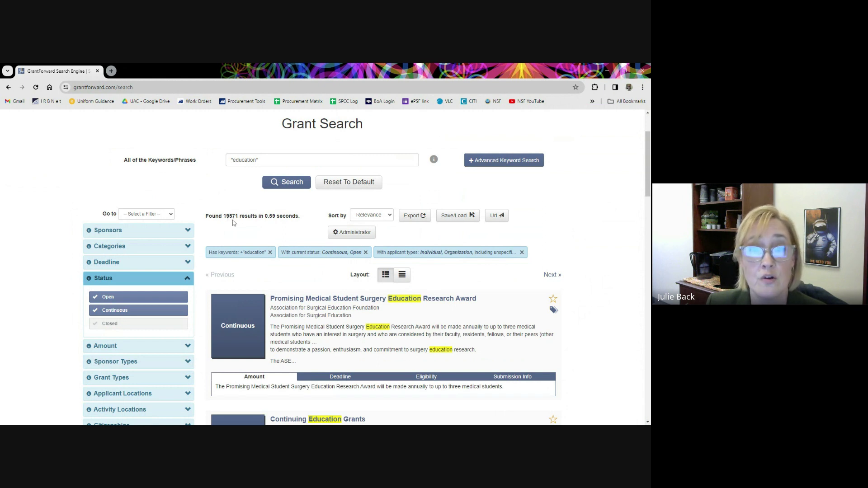
{"action": "left_click", "coordinate": [493, 161]}
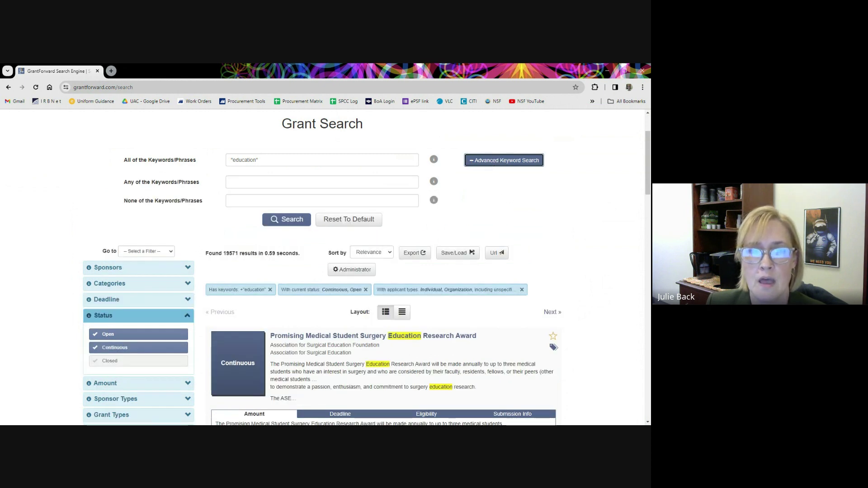
Add 'standardized testing' after "education" in All of the Keywords, narrowing results to 871.
{"action": "left_click", "coordinate": [289, 182]}
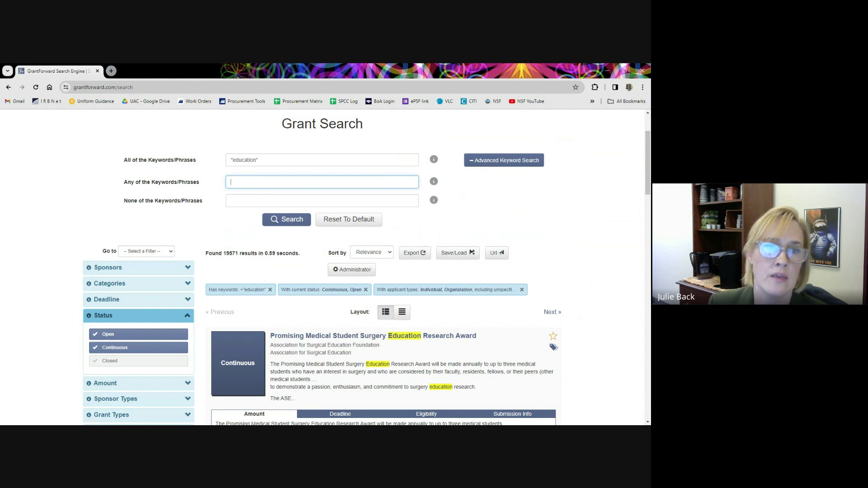
{"action": "left_click", "coordinate": [259, 160]}
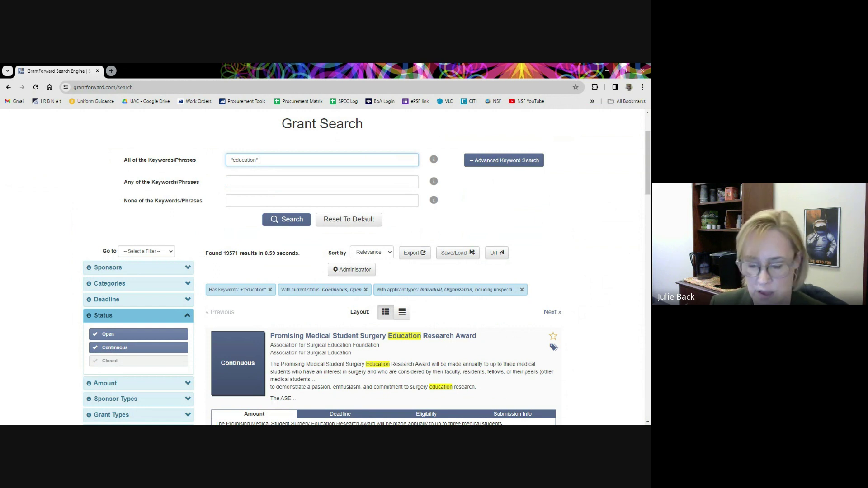
{"action": "type", "text": "tanda"}
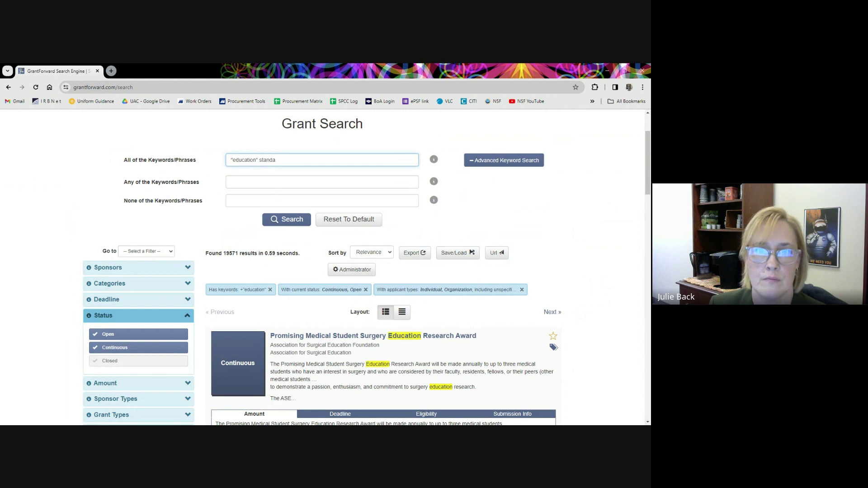
{"action": "type", "text": "trrdized testing"}
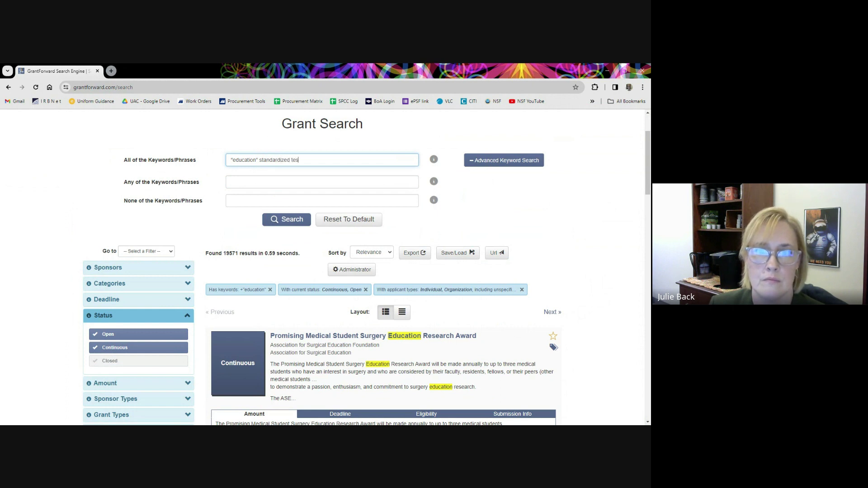
{"action": "key", "text": "Return"}
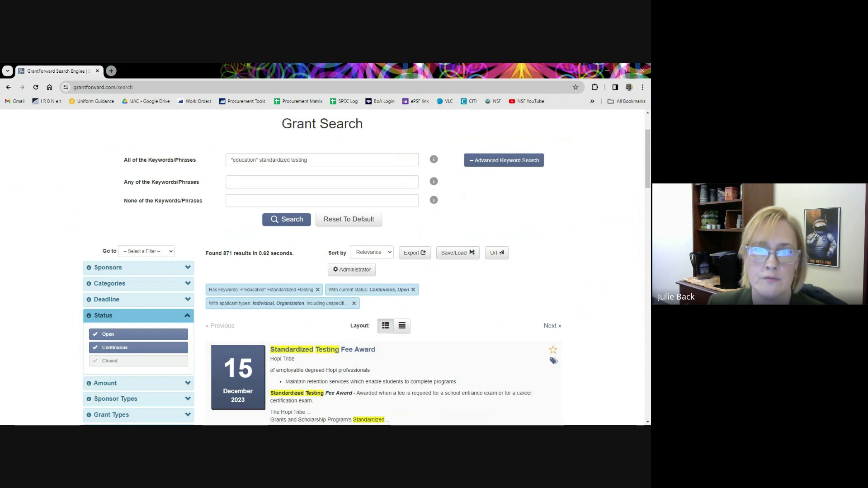
Scroll the filter panel and expand the Sponsors filter heading.
{"action": "scroll", "coordinate": [463, 348], "scroll_direction": "down", "scroll_amount": 1}
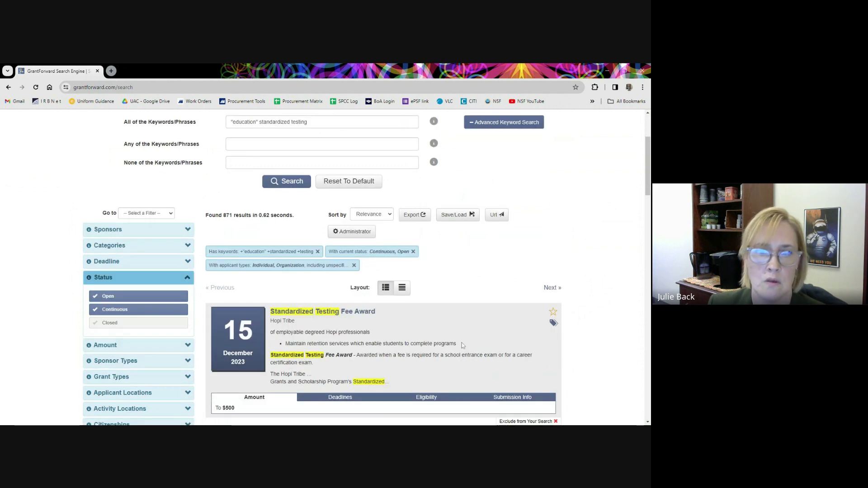
{"action": "scroll", "coordinate": [462, 343], "scroll_direction": "down", "scroll_amount": 2}
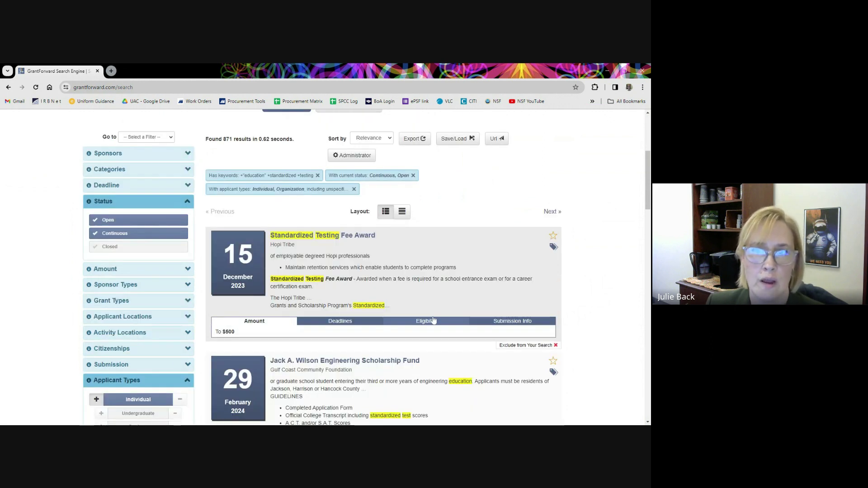
{"action": "scroll", "coordinate": [434, 321], "scroll_direction": "up", "scroll_amount": 2}
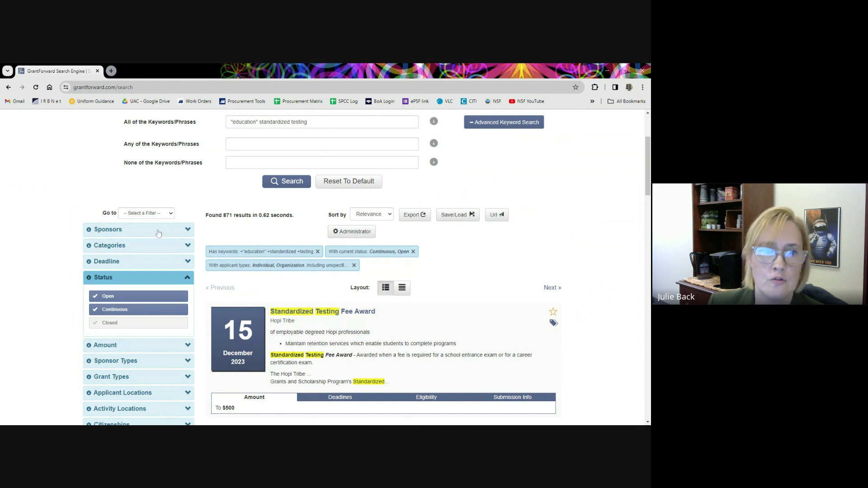
{"action": "left_click", "coordinate": [187, 230]}
{"action": "scroll", "coordinate": [563, 269], "scroll_direction": "down", "scroll_amount": 2}
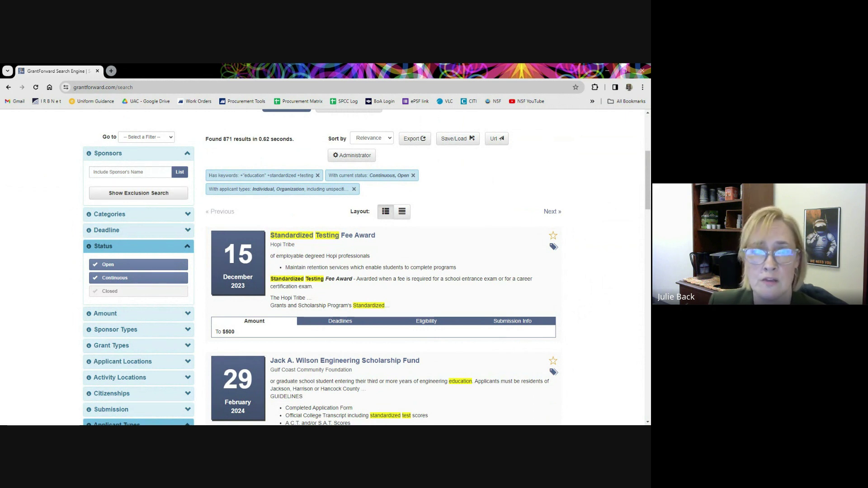
Apply the Science category from the full category list, then remove it to restore 871 results.
{"action": "left_click", "coordinate": [188, 218]}
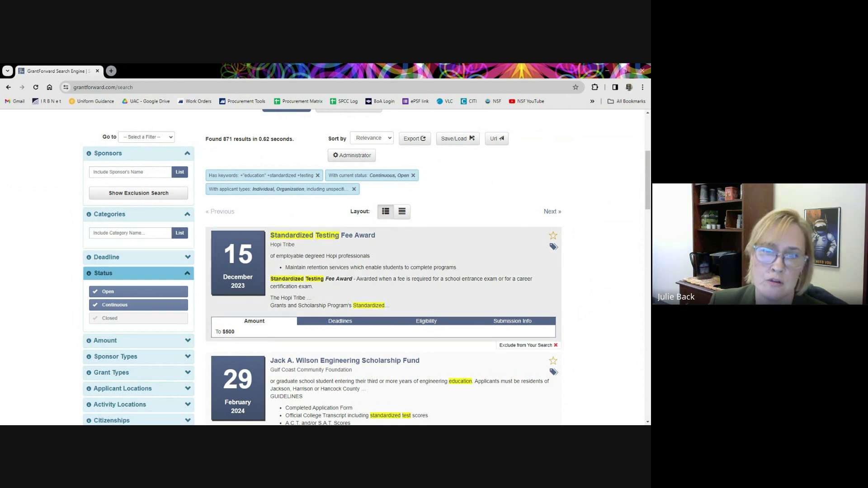
{"action": "left_click", "coordinate": [180, 233]}
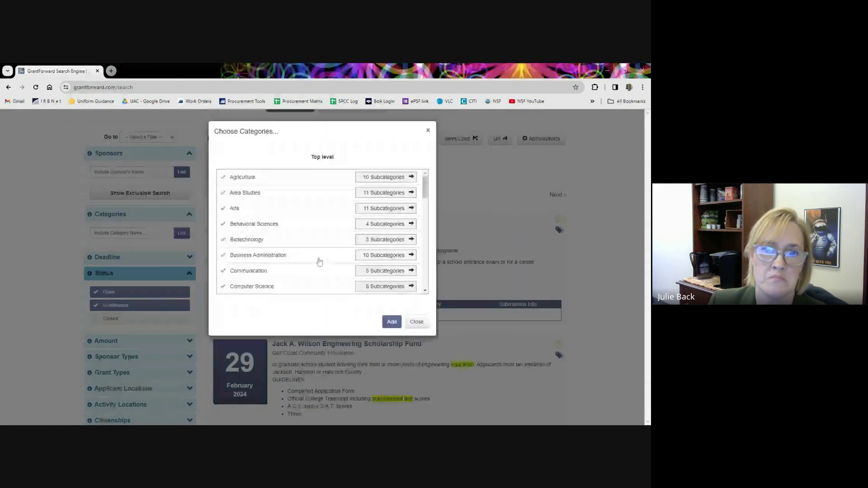
{"action": "scroll", "coordinate": [320, 262], "scroll_direction": "down", "scroll_amount": 3}
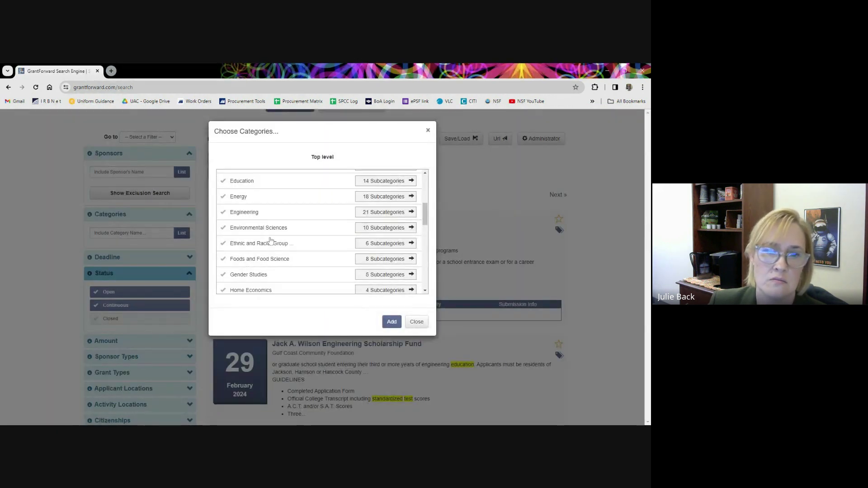
{"action": "scroll", "coordinate": [270, 240], "scroll_direction": "down", "scroll_amount": 5}
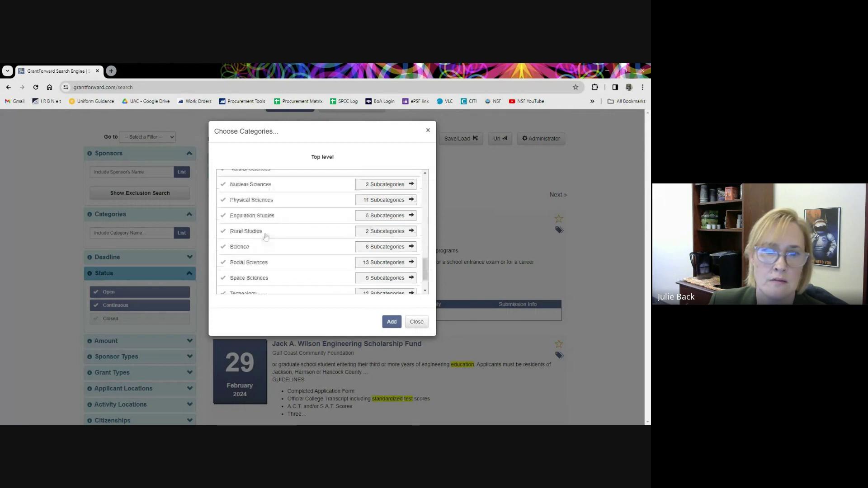
{"action": "left_click", "coordinate": [253, 247]}
{"action": "scroll", "coordinate": [294, 237], "scroll_direction": "down", "scroll_amount": 2}
{"action": "left_click", "coordinate": [391, 322]}
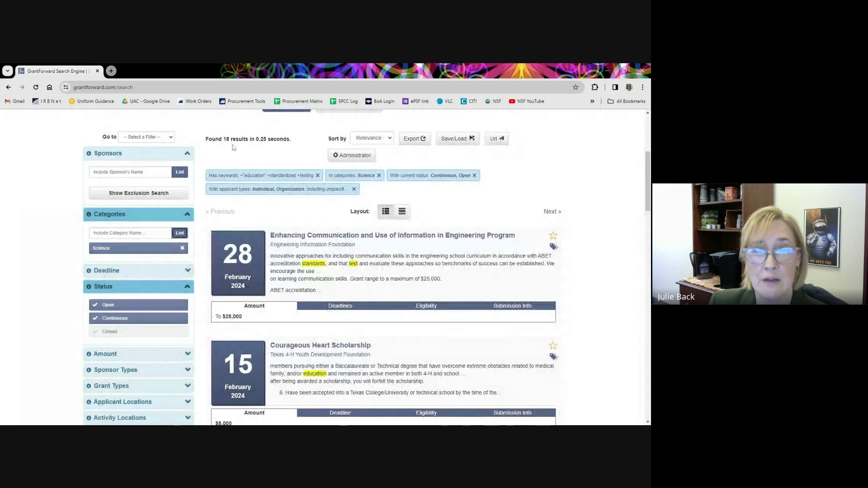
{"action": "left_click", "coordinate": [182, 248]}
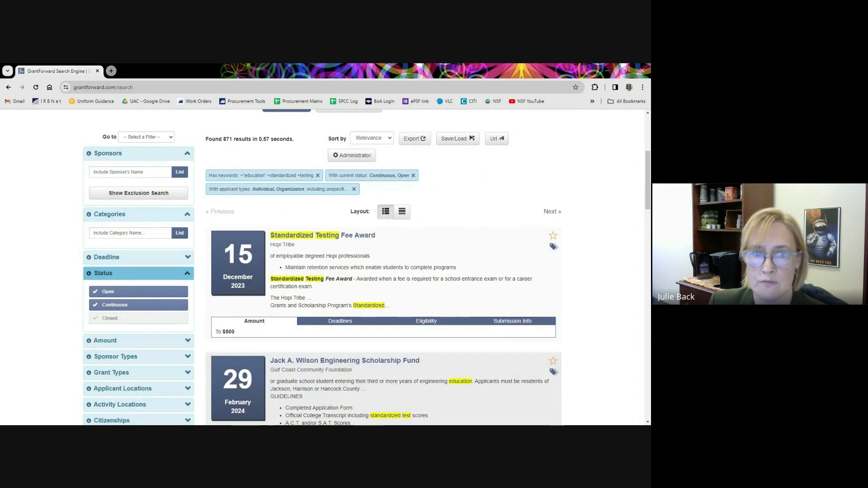
Expand the Deadline filter, preview its Relative options, then return to empty Date range fields.
{"action": "left_click", "coordinate": [186, 258]}
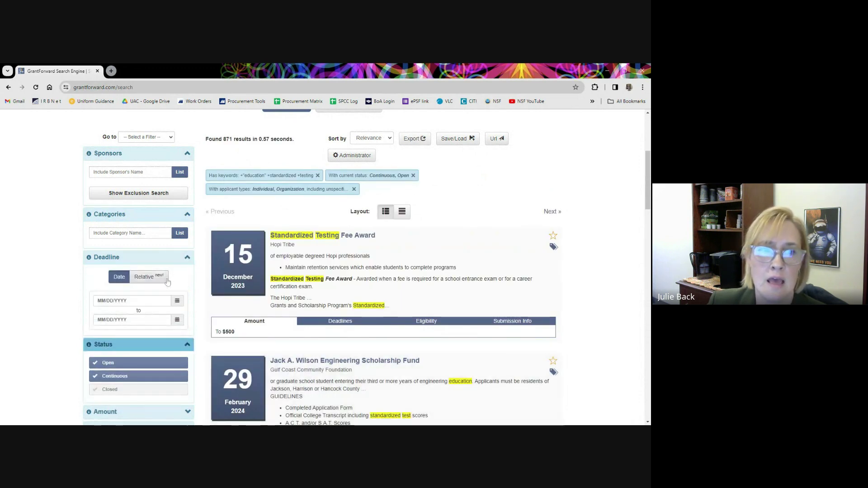
{"action": "scroll", "coordinate": [181, 278], "scroll_direction": "down", "scroll_amount": 1}
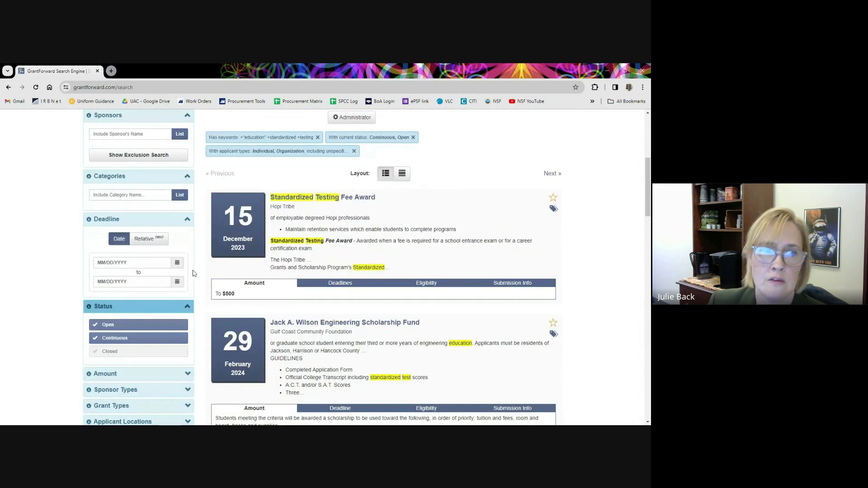
{"action": "scroll", "coordinate": [189, 272], "scroll_direction": "down", "scroll_amount": 1}
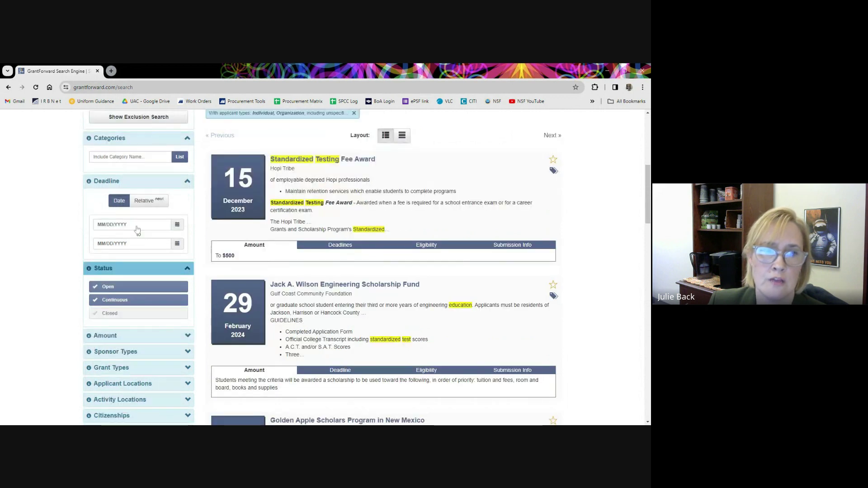
{"action": "left_click", "coordinate": [140, 204]}
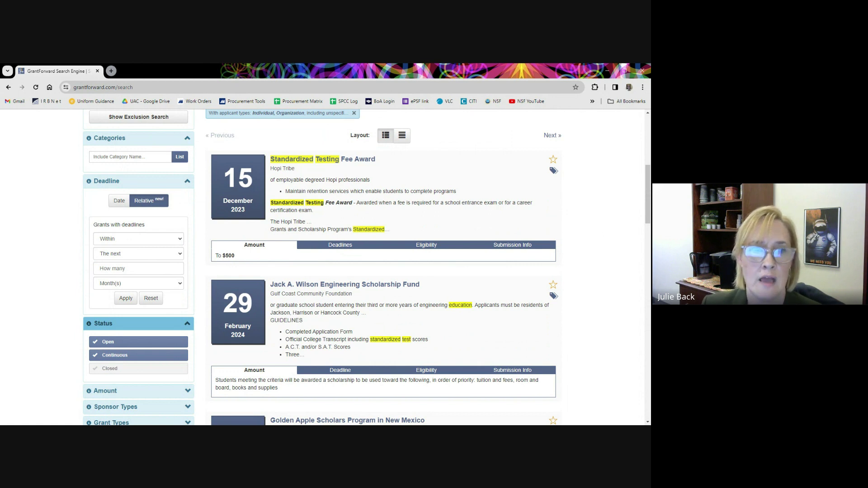
{"action": "left_click", "coordinate": [120, 201]}
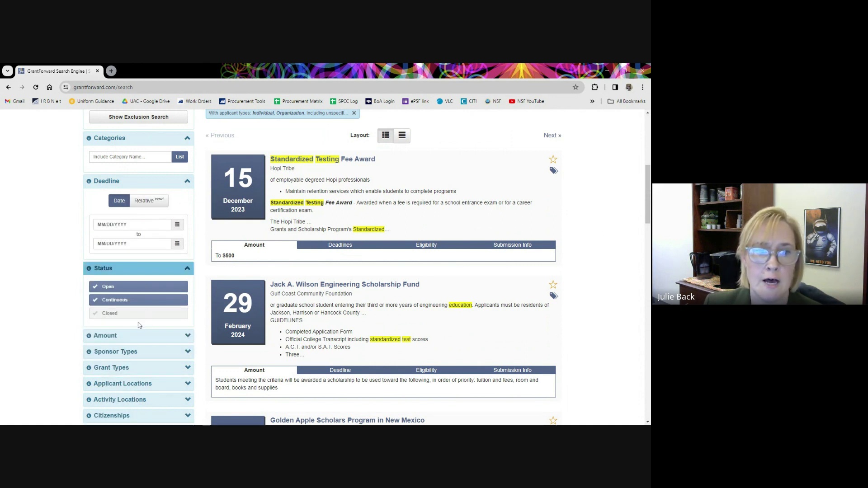
{"action": "scroll", "coordinate": [138, 325], "scroll_direction": "down", "scroll_amount": 1}
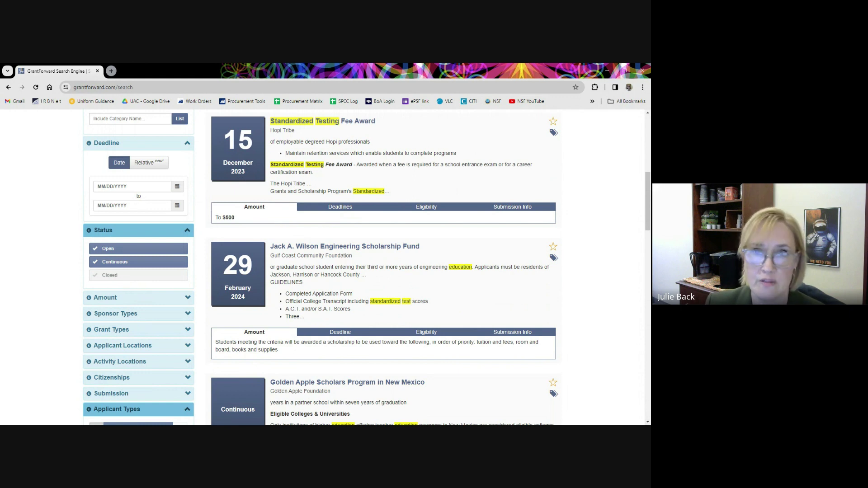
{"action": "scroll", "coordinate": [114, 279], "scroll_direction": "down", "scroll_amount": 1}
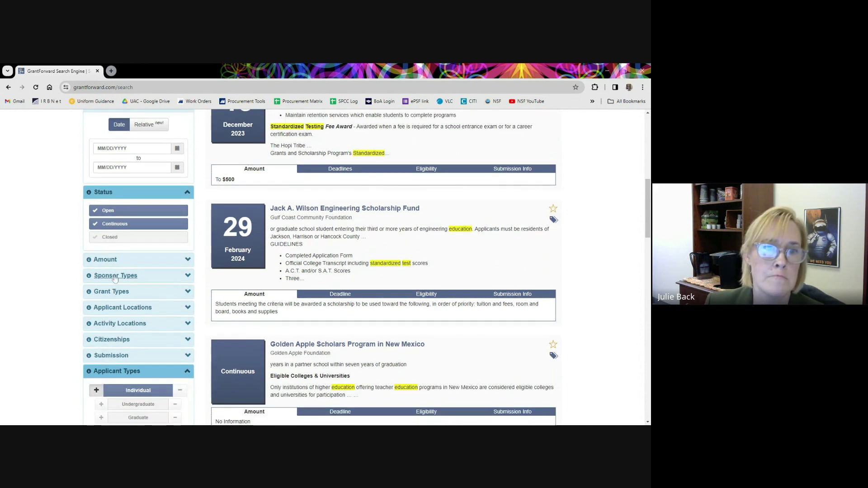
{"action": "left_click", "coordinate": [107, 211]}
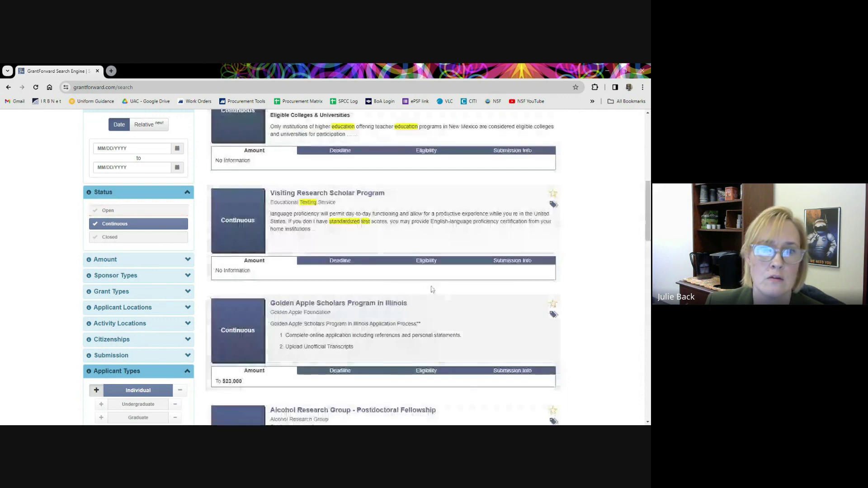
{"action": "left_click", "coordinate": [108, 211]}
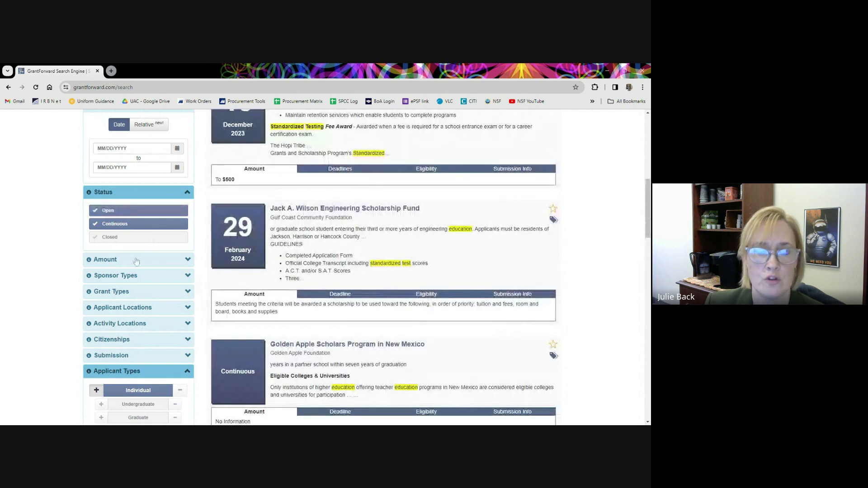
{"action": "scroll", "coordinate": [377, 213], "scroll_direction": "up", "scroll_amount": 3}
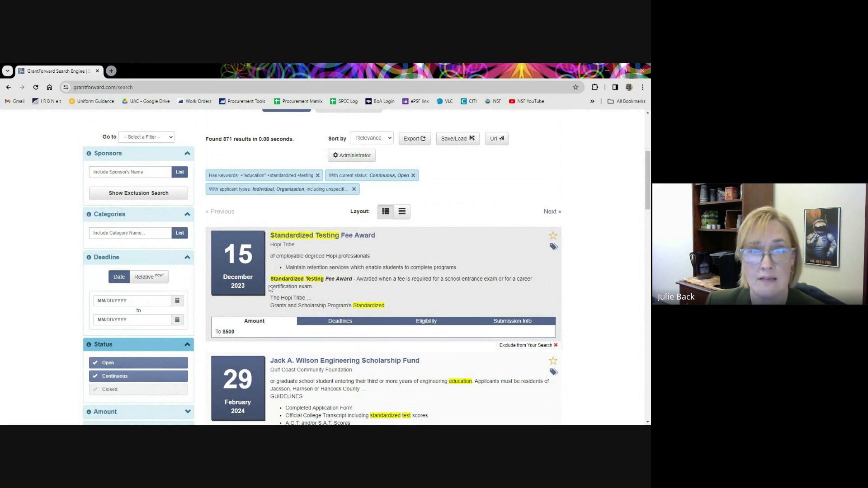
{"action": "scroll", "coordinate": [132, 357], "scroll_direction": "down", "scroll_amount": 1}
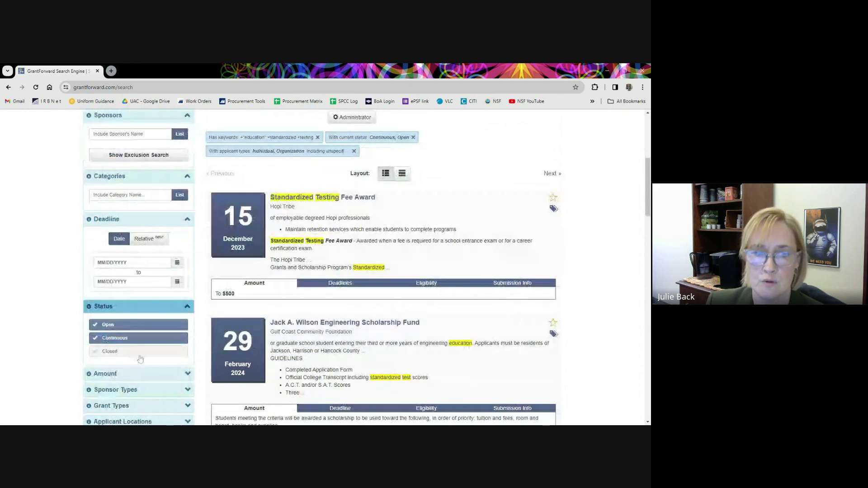
{"action": "scroll", "coordinate": [133, 359], "scroll_direction": "down", "scroll_amount": 1}
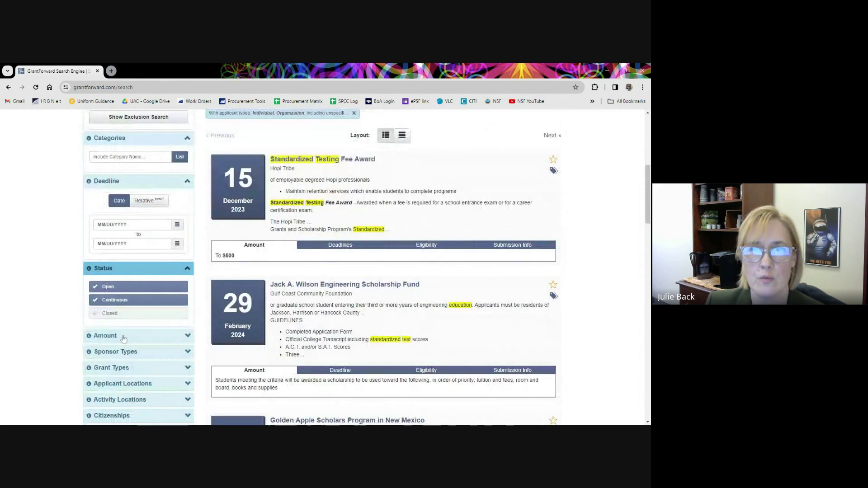
Expand the Amount filter and the Sponsor Types filter options.
{"action": "scroll", "coordinate": [165, 329], "scroll_direction": "down", "scroll_amount": 2}
{"action": "left_click", "coordinate": [173, 262]}
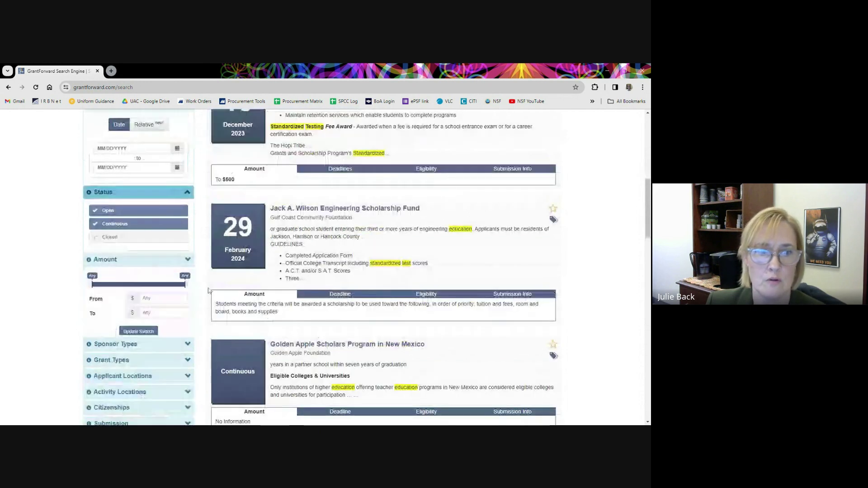
{"action": "scroll", "coordinate": [155, 331], "scroll_direction": "down", "scroll_amount": 1}
{"action": "scroll", "coordinate": [155, 331], "scroll_direction": "down", "scroll_amount": 2}
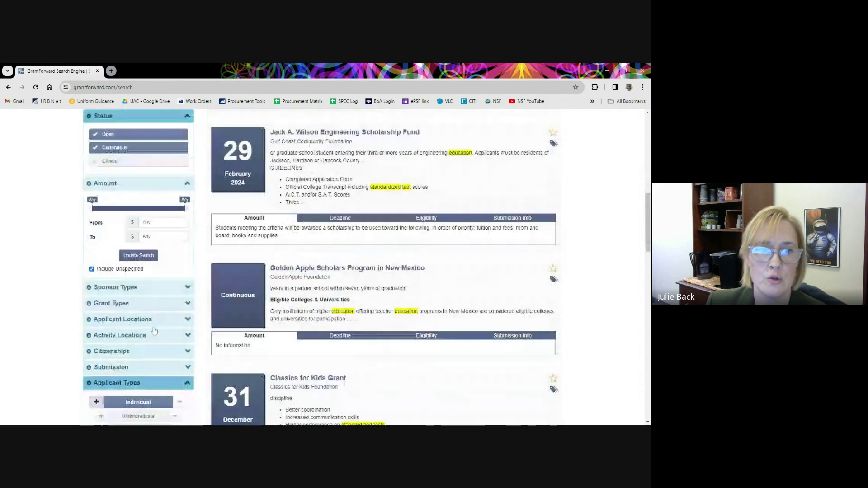
{"action": "scroll", "coordinate": [152, 326], "scroll_direction": "down", "scroll_amount": 2}
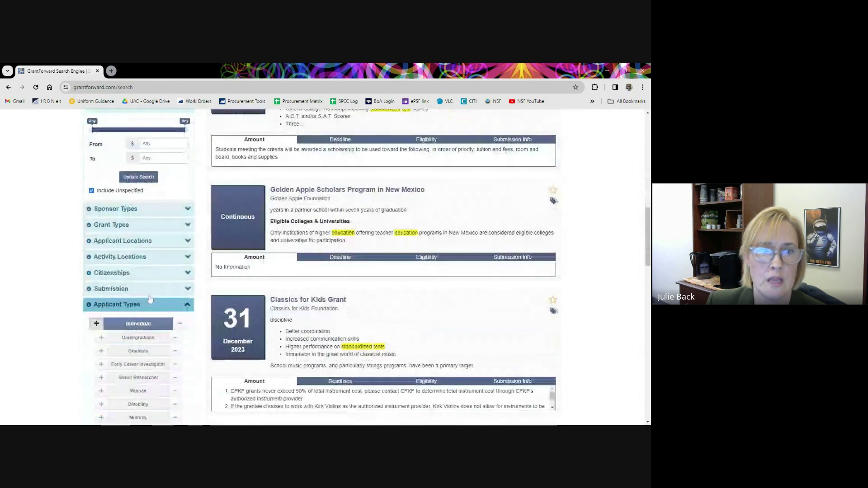
{"action": "left_click", "coordinate": [177, 173]}
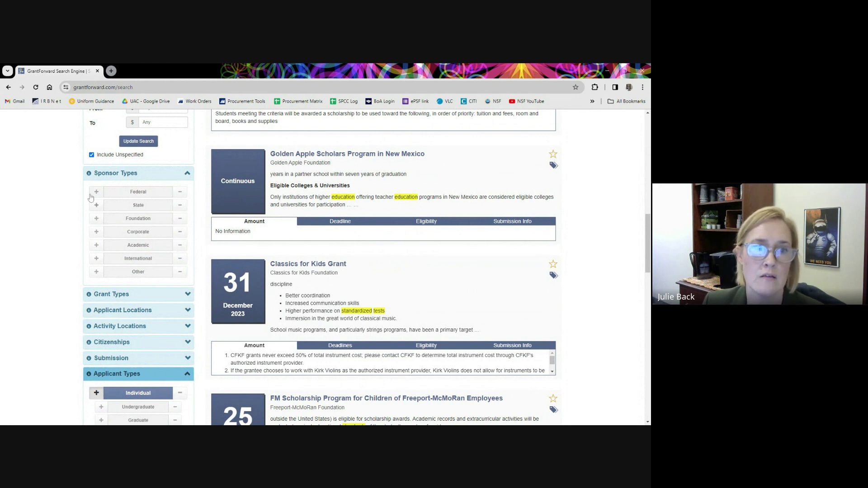
Exclude Federal, include Foundation and Corporate sponsors, then reset all sponsor-type selections.
{"action": "left_click", "coordinate": [179, 192]}
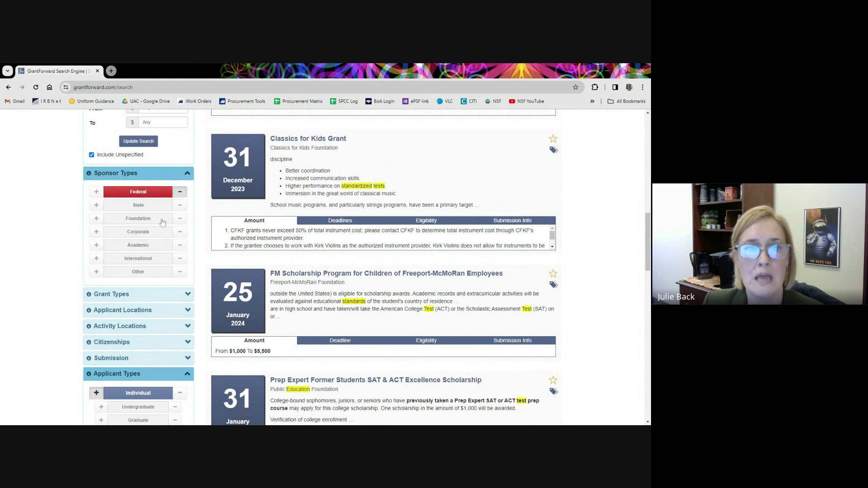
{"action": "left_click", "coordinate": [97, 219]}
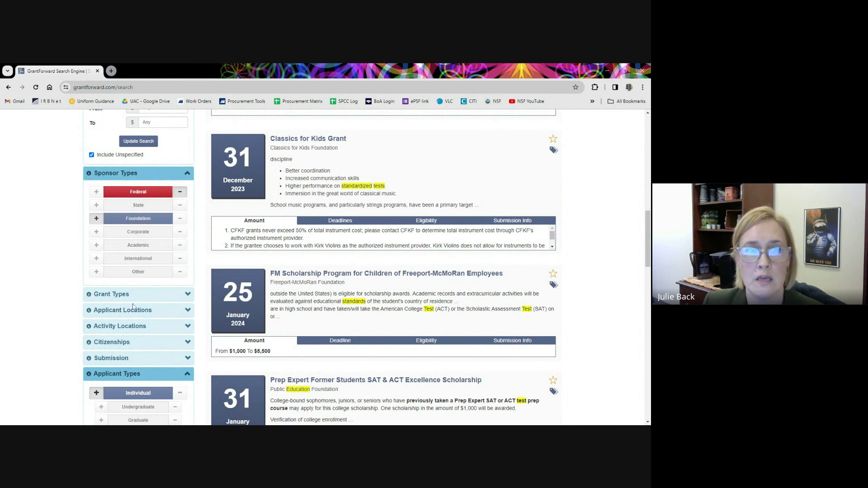
{"action": "left_click", "coordinate": [96, 232]}
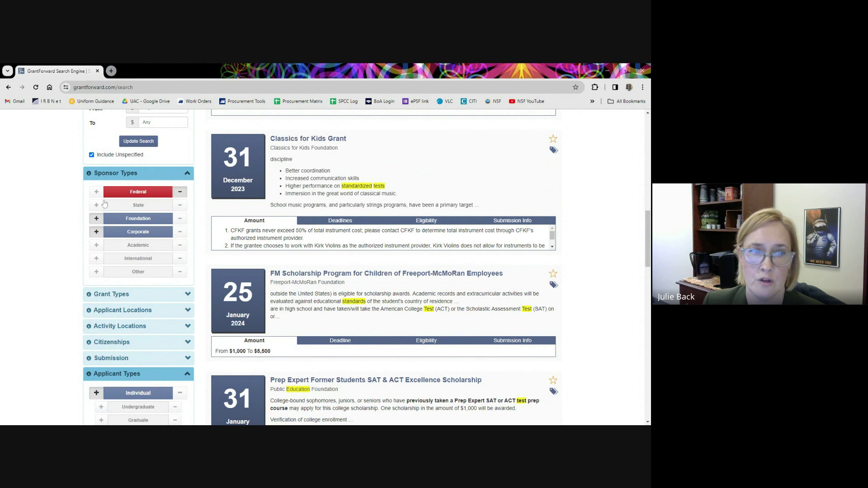
{"action": "left_click", "coordinate": [146, 198]}
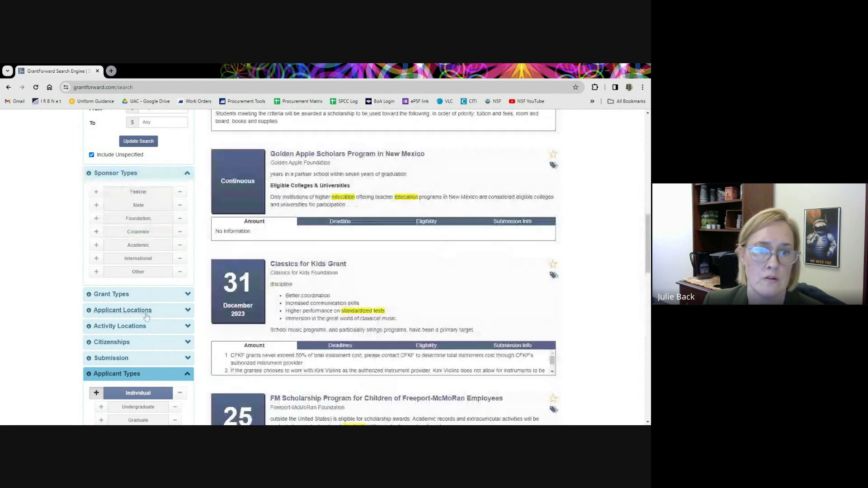
{"action": "scroll", "coordinate": [149, 263], "scroll_direction": "down", "scroll_amount": 2}
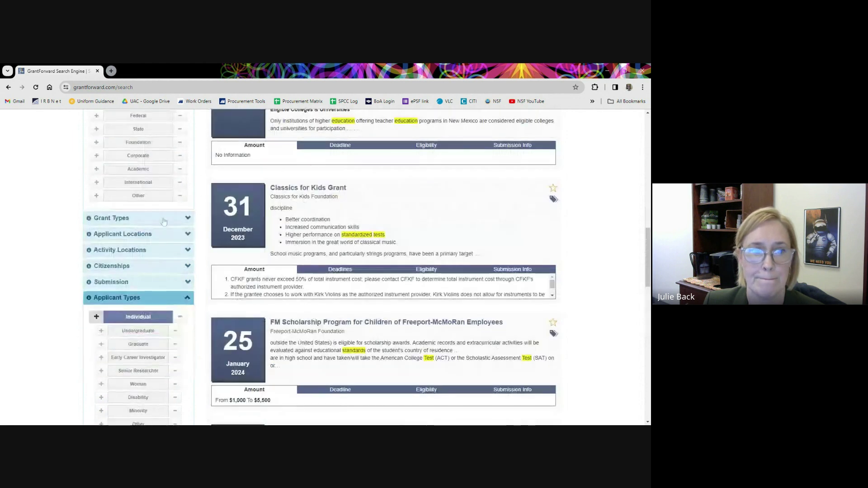
Expand Grant Types and toggle the Equipment / Facility / Organization filter on then off.
{"action": "left_click", "coordinate": [136, 218]}
{"action": "scroll", "coordinate": [151, 308], "scroll_direction": "down", "scroll_amount": 1}
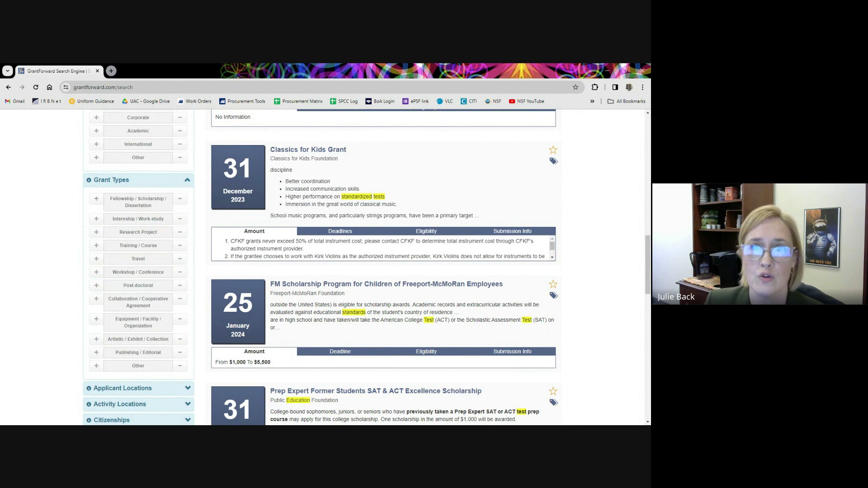
{"action": "left_click", "coordinate": [97, 320]}
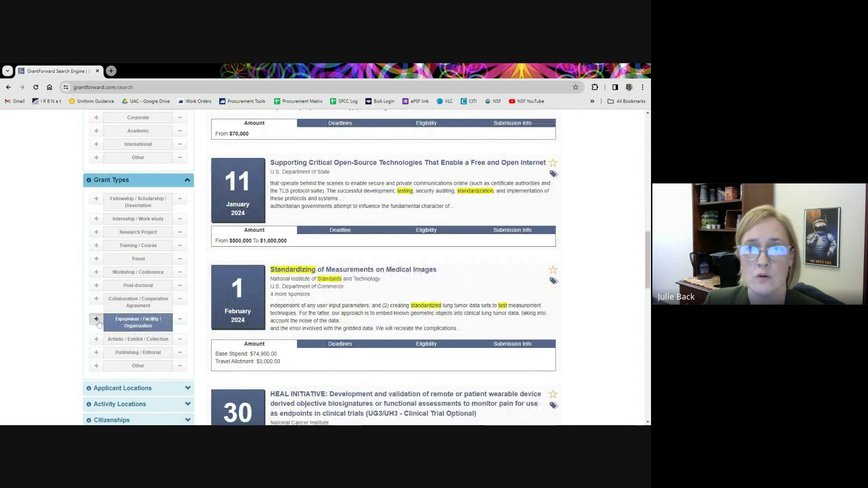
{"action": "left_click", "coordinate": [128, 326]}
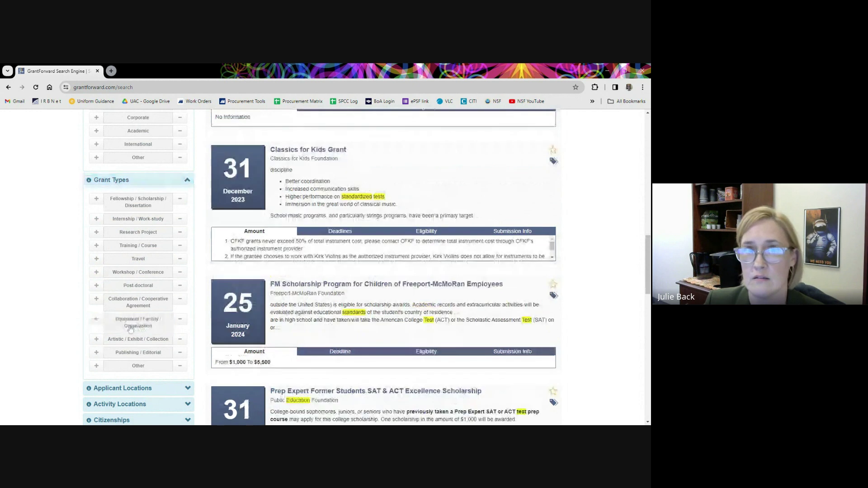
Expand the Applicant Locations filter, showing an empty location field with Include Unspecified ticked.
{"action": "scroll", "coordinate": [132, 343], "scroll_direction": "down", "scroll_amount": 1}
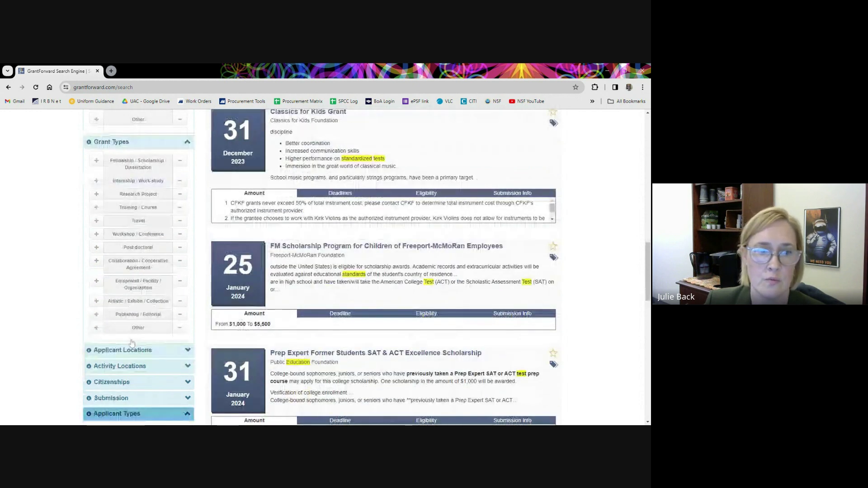
{"action": "left_click", "coordinate": [132, 348]}
{"action": "scroll", "coordinate": [131, 343], "scroll_direction": "down", "scroll_amount": 1}
{"action": "scroll", "coordinate": [123, 345], "scroll_direction": "down", "scroll_amount": 1}
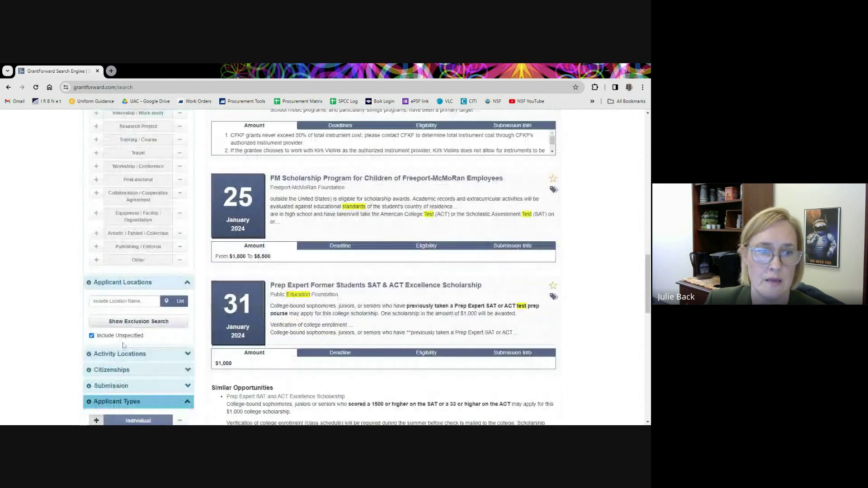
Expand the Activity Locations and Citizenships filters in the left panel.
{"action": "scroll", "coordinate": [123, 345], "scroll_direction": "down", "scroll_amount": 1}
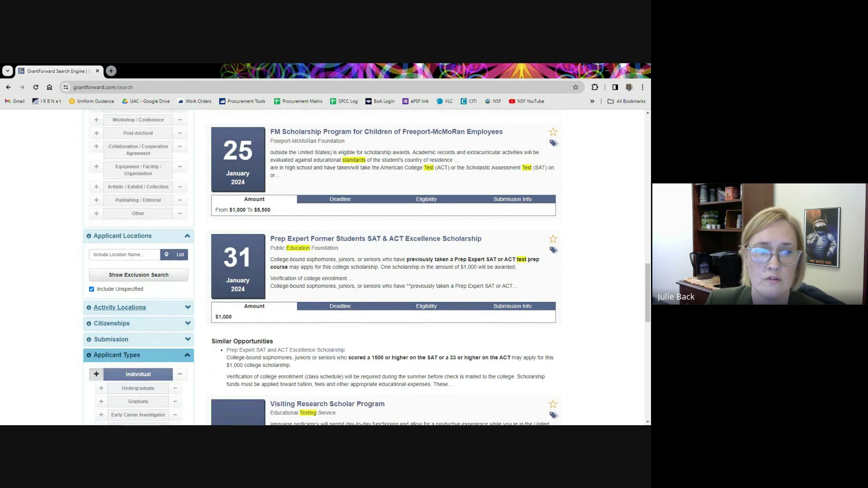
{"action": "left_click", "coordinate": [119, 308]}
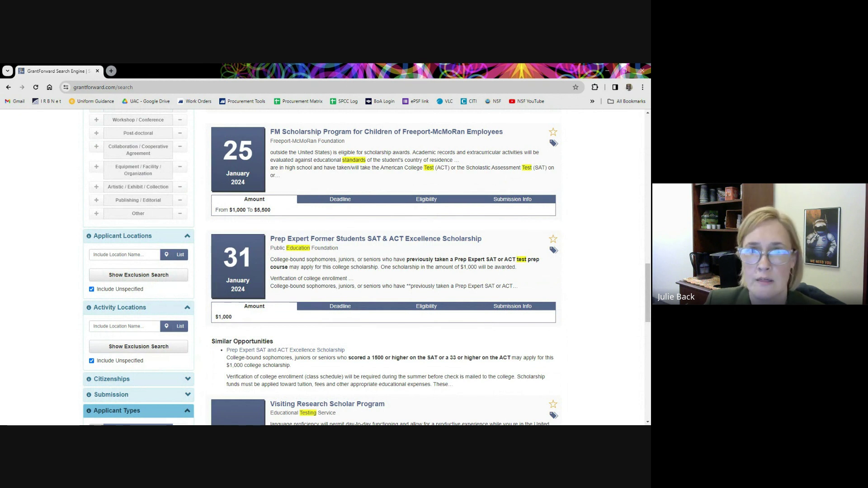
{"action": "scroll", "coordinate": [337, 267], "scroll_direction": "down", "scroll_amount": 1}
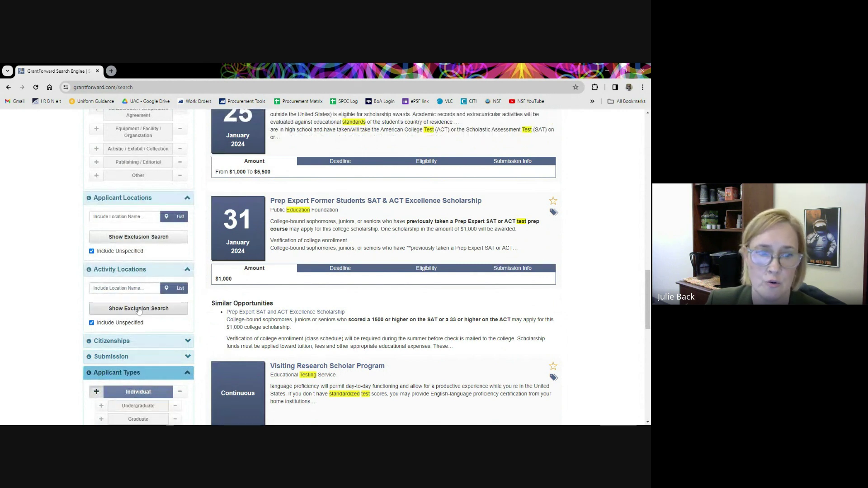
{"action": "left_click", "coordinate": [129, 343]}
{"action": "scroll", "coordinate": [159, 332], "scroll_direction": "down", "scroll_amount": 3}
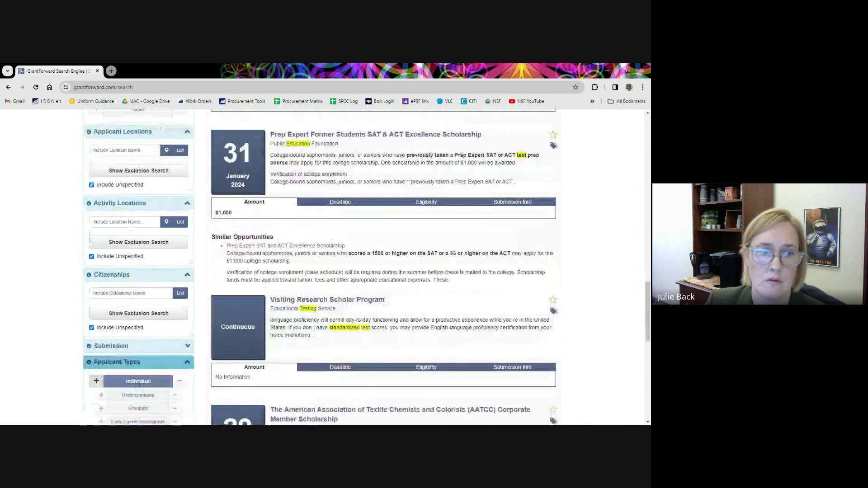
{"action": "scroll", "coordinate": [159, 332], "scroll_direction": "down", "scroll_amount": 1}
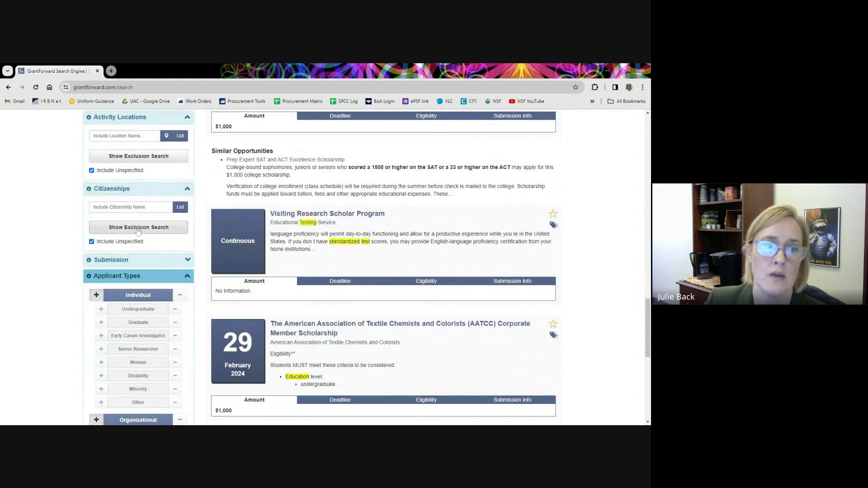
Expand the Submission filter with Is Limited / Is Not Limited and scroll through Applicant Types.
{"action": "left_click", "coordinate": [125, 262]}
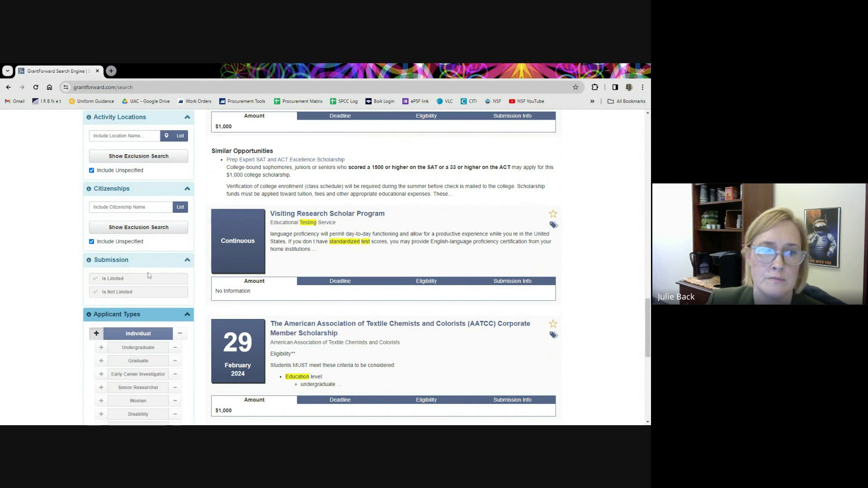
{"action": "scroll", "coordinate": [145, 271], "scroll_direction": "down", "scroll_amount": 2}
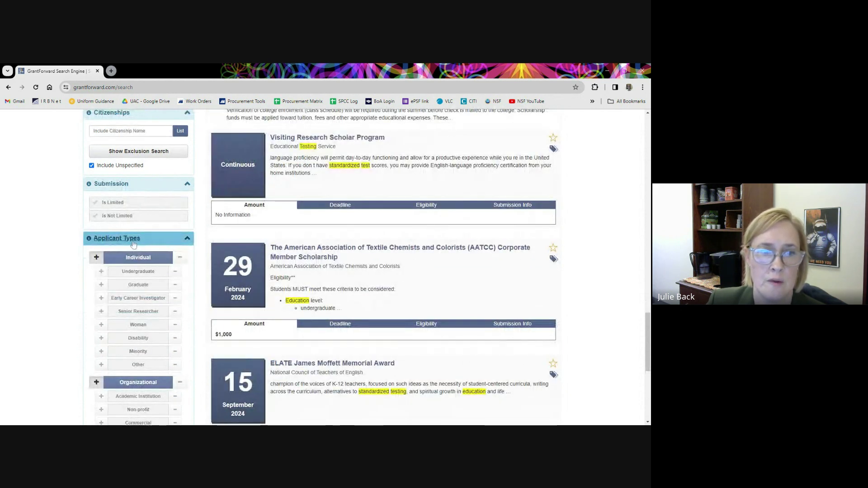
{"action": "scroll", "coordinate": [141, 285], "scroll_direction": "down", "scroll_amount": 1}
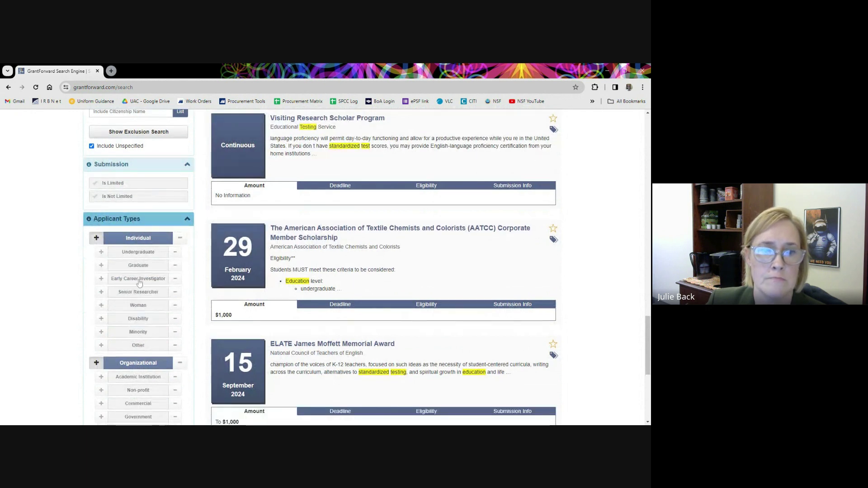
{"action": "scroll", "coordinate": [143, 290], "scroll_direction": "down", "scroll_amount": 1}
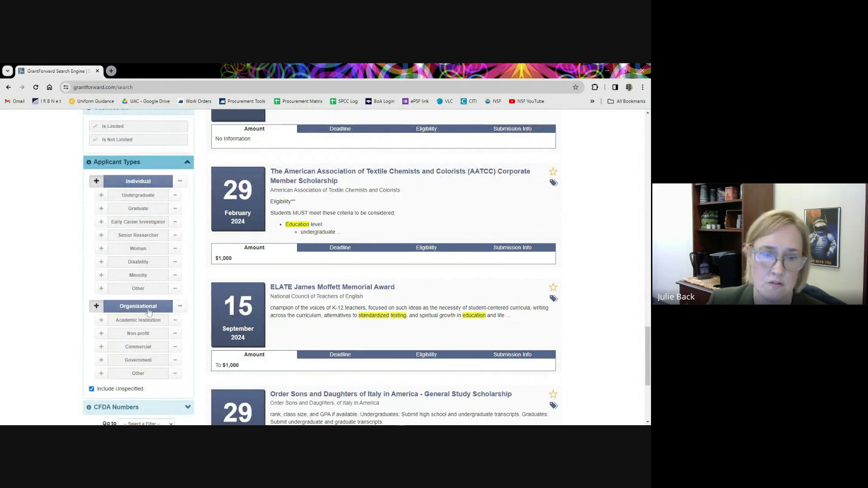
{"action": "scroll", "coordinate": [148, 343], "scroll_direction": "down", "scroll_amount": 1}
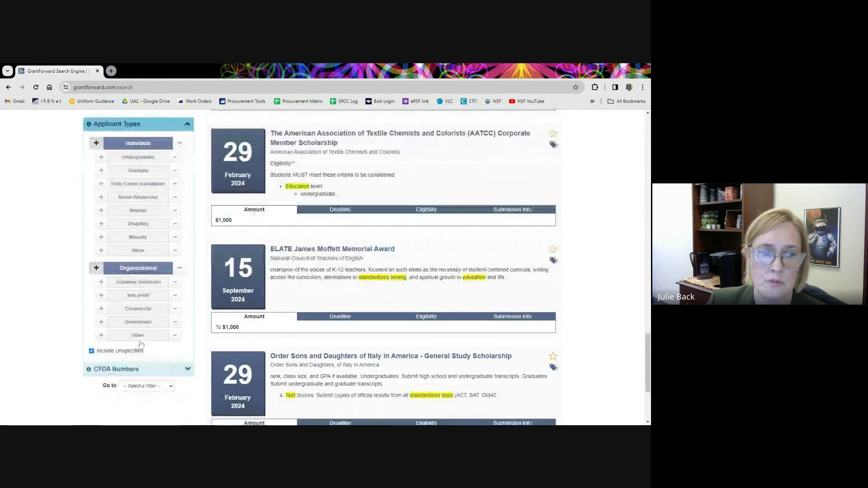
{"action": "scroll", "coordinate": [143, 344], "scroll_direction": "down", "scroll_amount": 1}
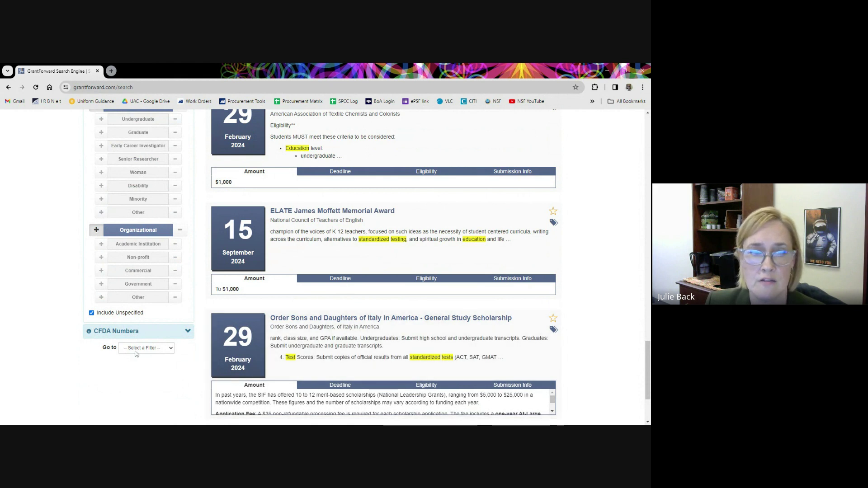
{"action": "scroll", "coordinate": [144, 342], "scroll_direction": "up", "scroll_amount": 1}
{"action": "scroll", "coordinate": [382, 267], "scroll_direction": "up", "scroll_amount": 3}
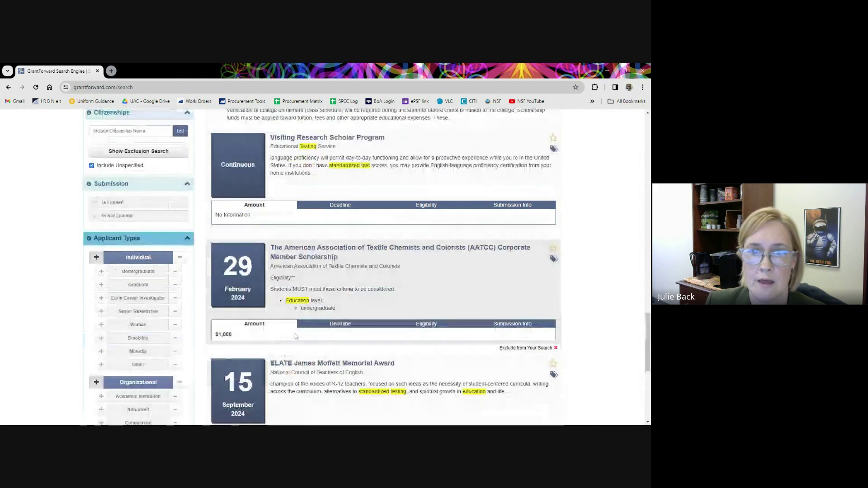
{"action": "scroll", "coordinate": [318, 309], "scroll_direction": "up", "scroll_amount": 4}
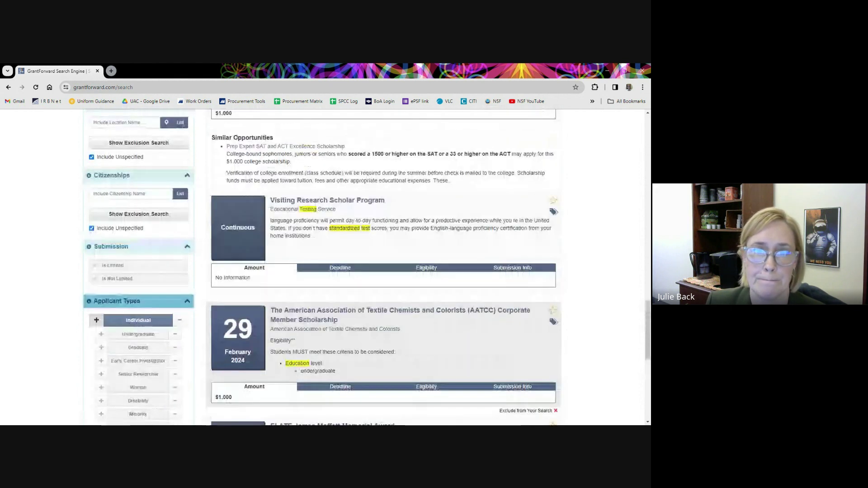
{"action": "scroll", "coordinate": [319, 309], "scroll_direction": "down", "scroll_amount": 3}
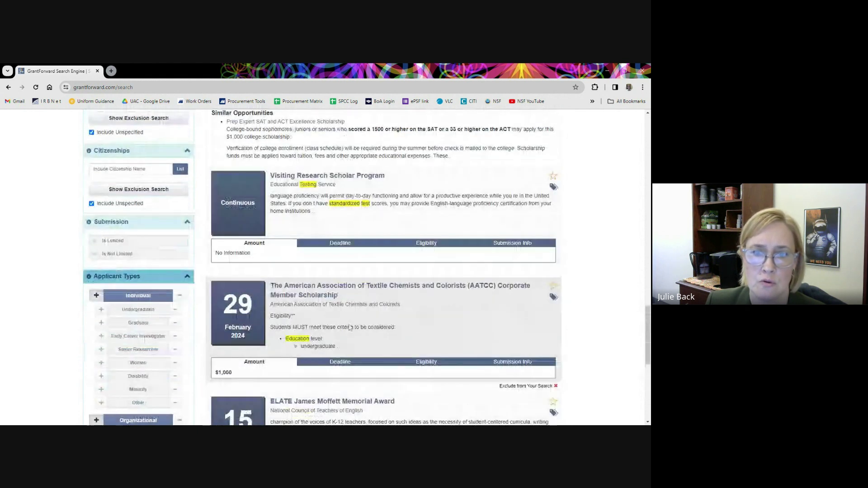
{"action": "scroll", "coordinate": [335, 327], "scroll_direction": "down", "scroll_amount": 1}
{"action": "scroll", "coordinate": [336, 328], "scroll_direction": "down", "scroll_amount": 5}
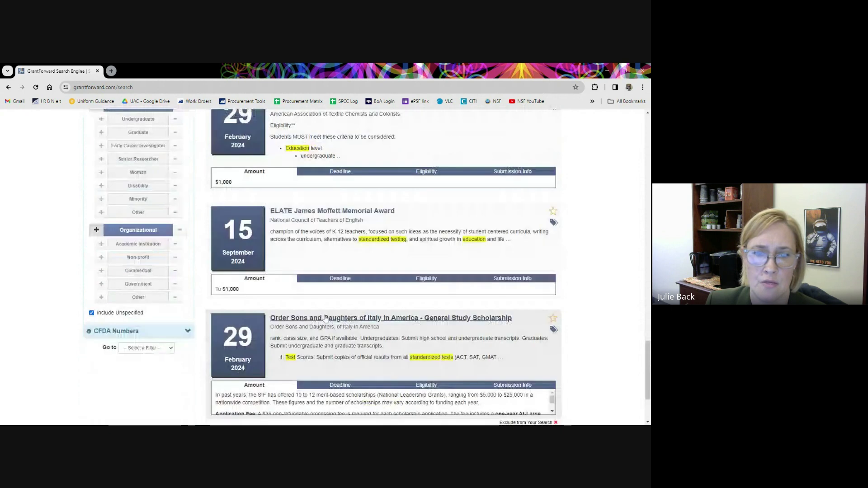
{"action": "scroll", "coordinate": [332, 319], "scroll_direction": "up", "scroll_amount": 7}
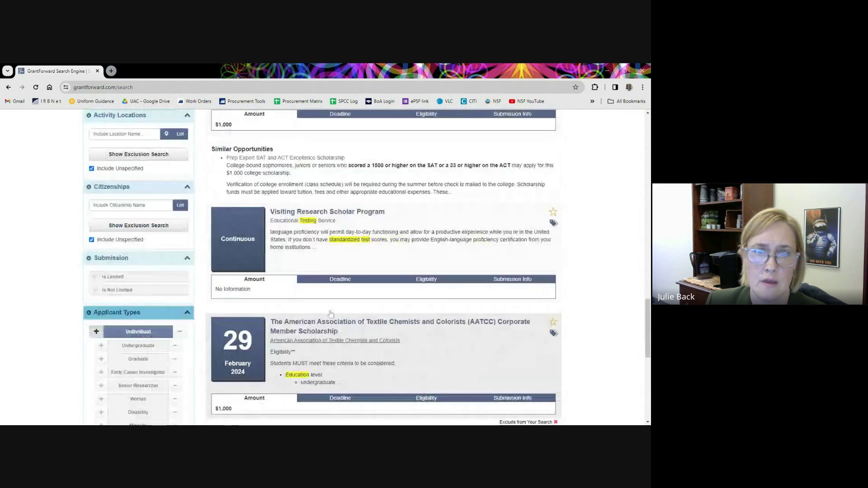
{"action": "scroll", "coordinate": [331, 313], "scroll_direction": "up", "scroll_amount": 5}
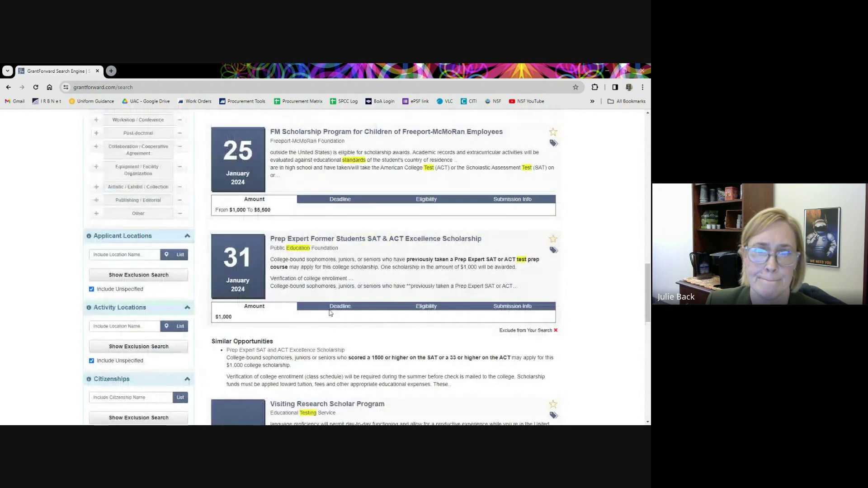
{"action": "scroll", "coordinate": [330, 313], "scroll_direction": "up", "scroll_amount": 5}
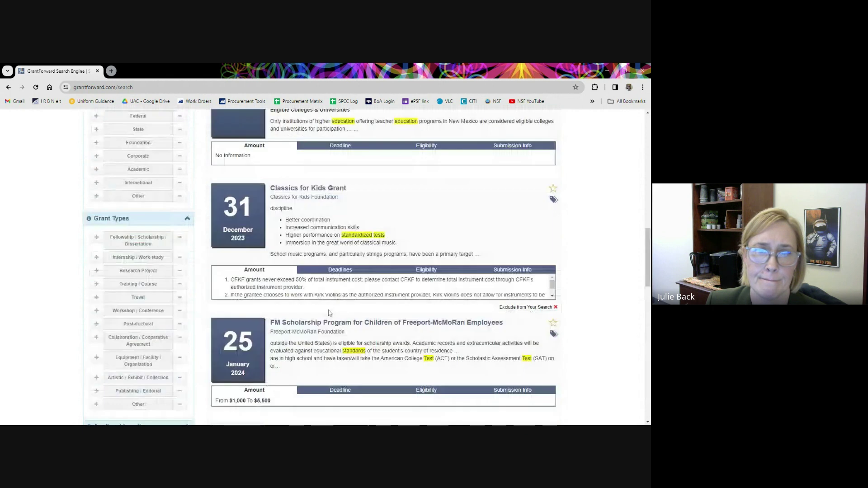
{"action": "scroll", "coordinate": [330, 313], "scroll_direction": "up", "scroll_amount": 2}
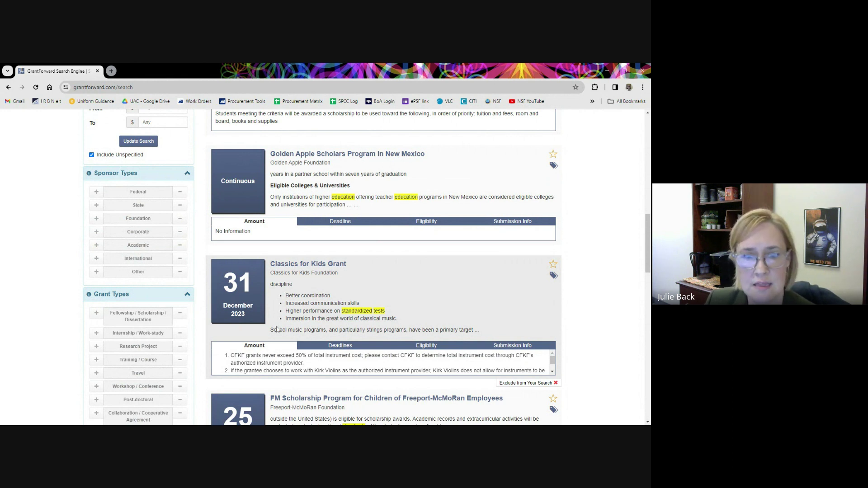
View the Classics for Kids Grant's deadlines, then scroll through its eligibility details.
{"action": "left_click", "coordinate": [337, 349]}
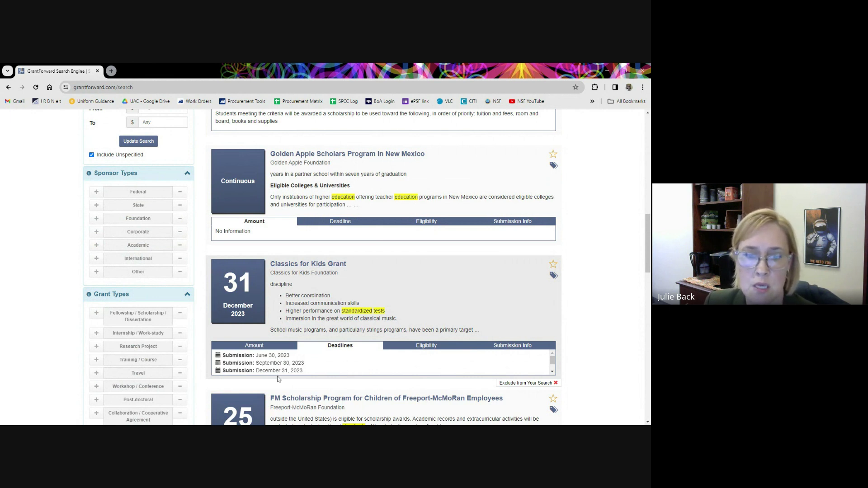
{"action": "left_click", "coordinate": [415, 347]}
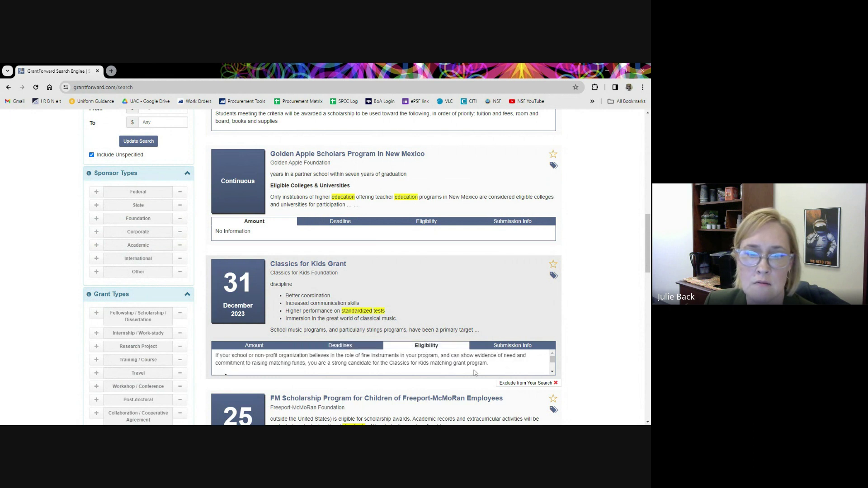
{"action": "scroll", "coordinate": [457, 360], "scroll_direction": "down", "scroll_amount": 3}
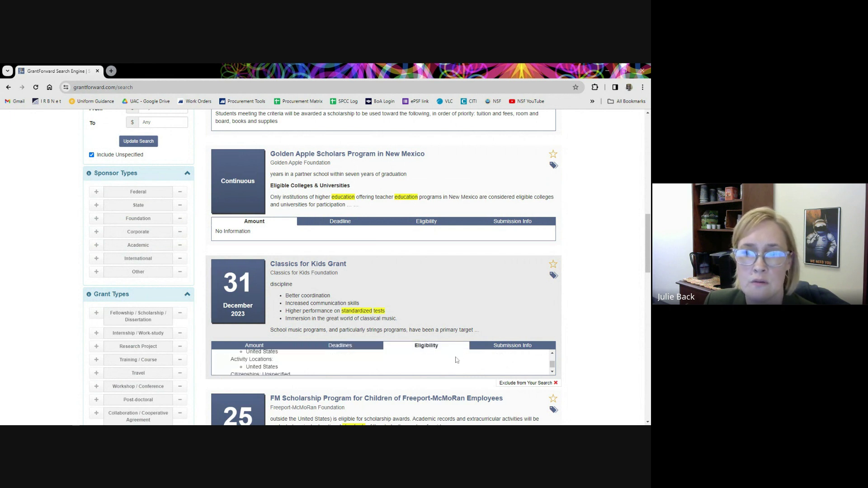
{"action": "scroll", "coordinate": [457, 361], "scroll_direction": "down", "scroll_amount": 1}
{"action": "scroll", "coordinate": [457, 361], "scroll_direction": "up", "scroll_amount": 4}
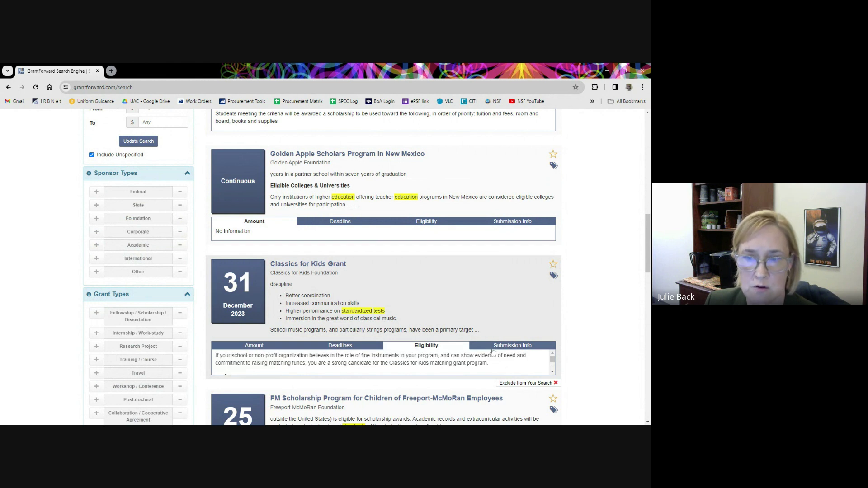
Show its Submission Info with deadlines June 30, September 30, December 31 and March 31.
{"action": "left_click", "coordinate": [506, 347]}
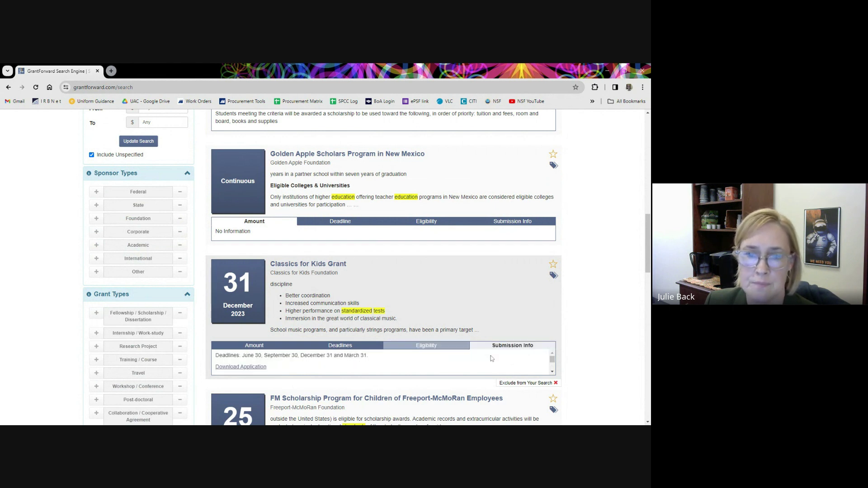
{"action": "scroll", "coordinate": [436, 361], "scroll_direction": "down", "scroll_amount": 3}
{"action": "scroll", "coordinate": [438, 359], "scroll_direction": "up", "scroll_amount": 2}
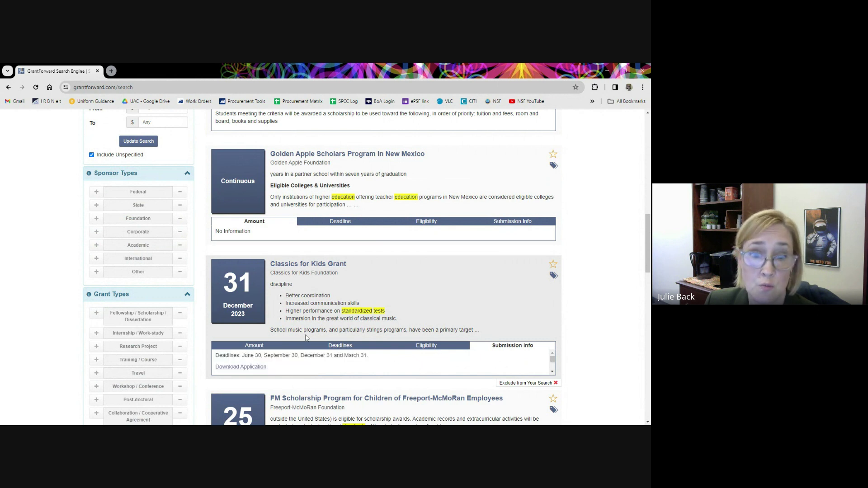
Open the Classics for Kids Grant detail page and scroll down to its Categories and Also Viewed sections.
{"action": "left_click", "coordinate": [322, 265]}
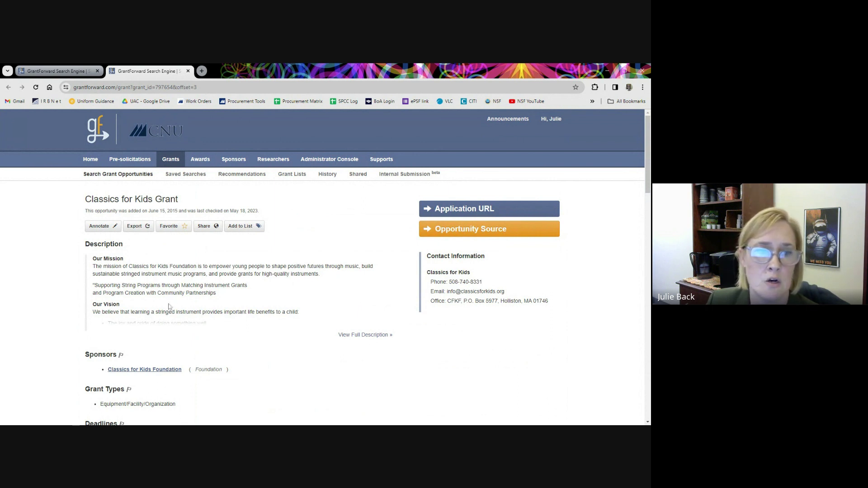
{"action": "scroll", "coordinate": [178, 308], "scroll_direction": "down", "scroll_amount": 4}
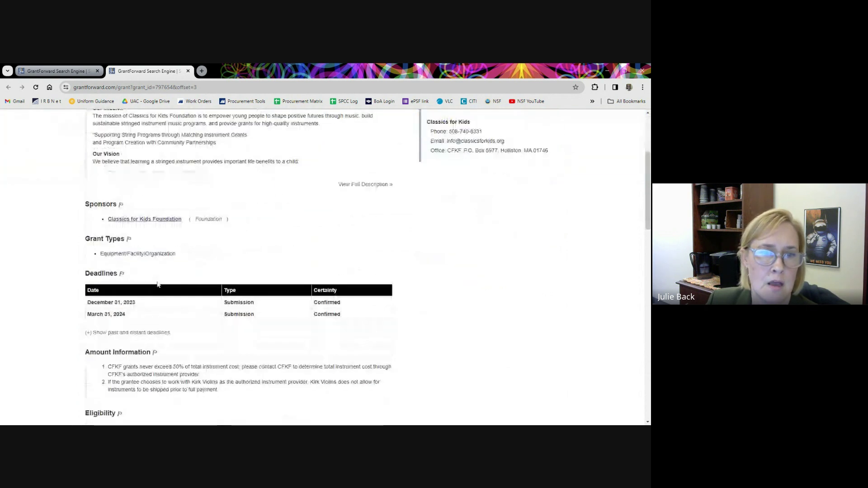
{"action": "scroll", "coordinate": [168, 282], "scroll_direction": "down", "scroll_amount": 3}
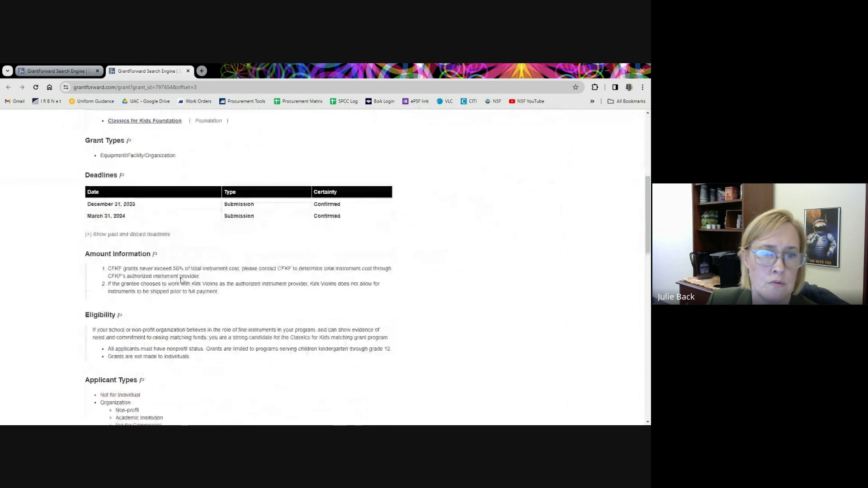
{"action": "scroll", "coordinate": [183, 282], "scroll_direction": "down", "scroll_amount": 3}
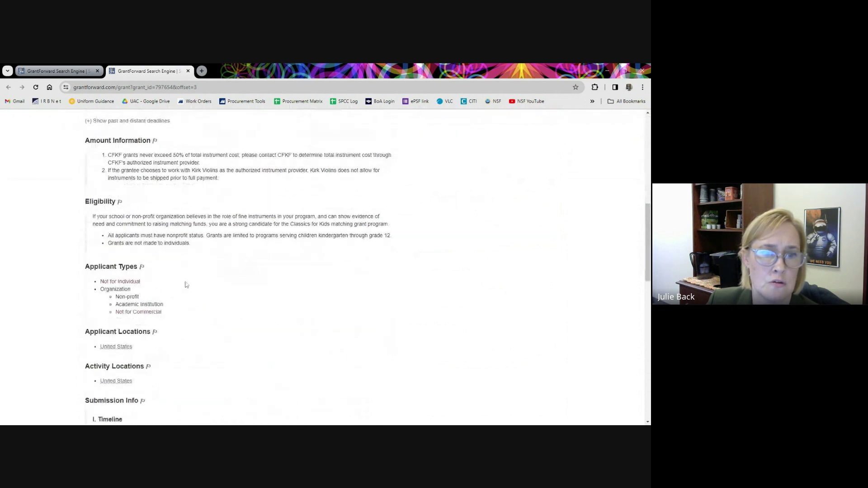
{"action": "scroll", "coordinate": [190, 276], "scroll_direction": "down", "scroll_amount": 3}
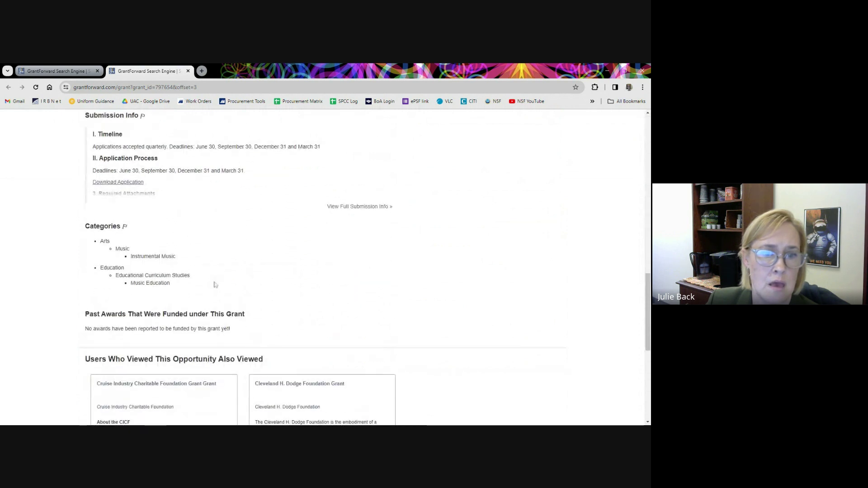
{"action": "scroll", "coordinate": [215, 284], "scroll_direction": "down", "scroll_amount": 3}
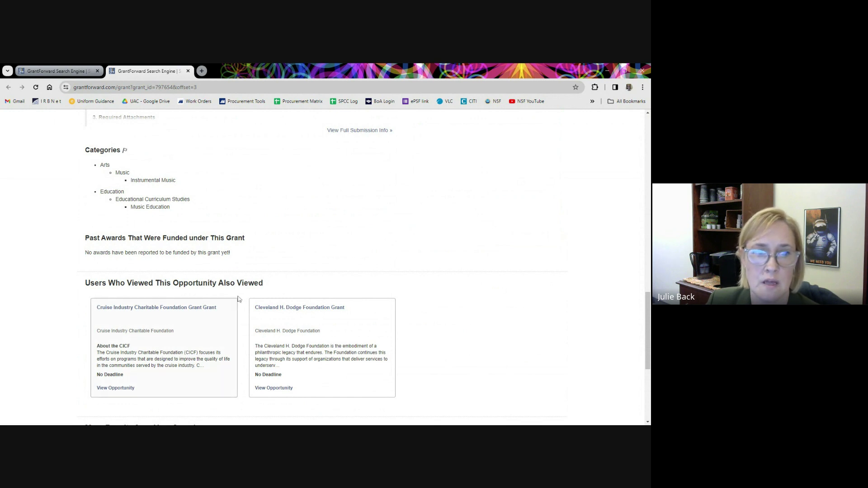
{"action": "scroll", "coordinate": [254, 270], "scroll_direction": "down", "scroll_amount": 2}
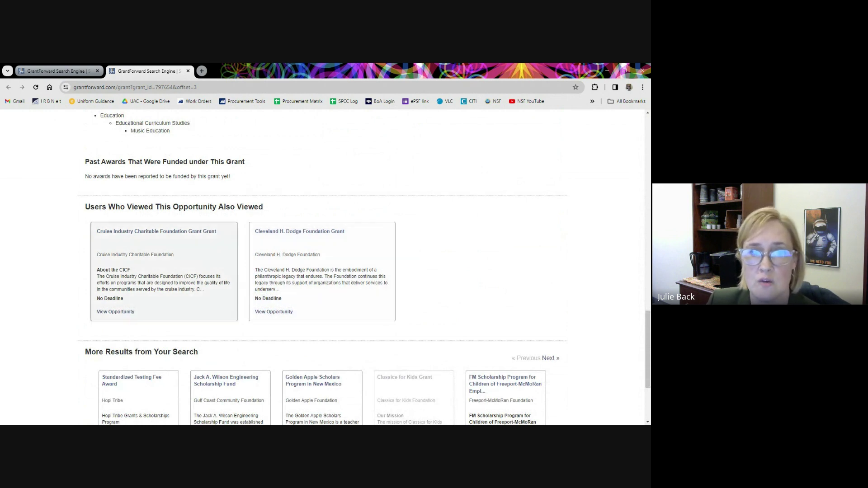
{"action": "scroll", "coordinate": [285, 280], "scroll_direction": "down", "scroll_amount": 3}
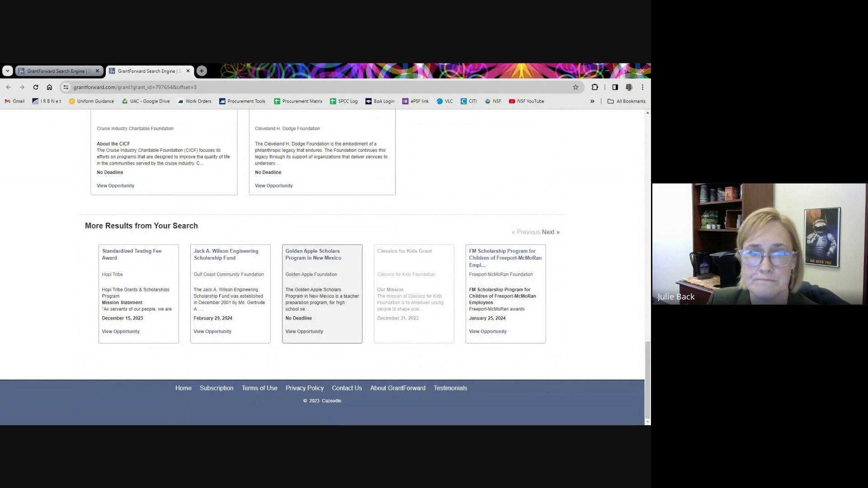
{"action": "scroll", "coordinate": [318, 279], "scroll_direction": "up", "scroll_amount": 5}
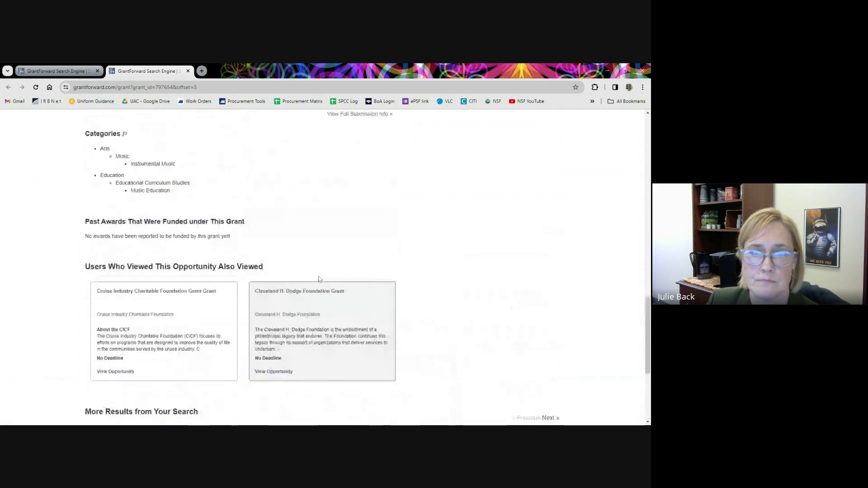
{"action": "scroll", "coordinate": [319, 280], "scroll_direction": "up", "scroll_amount": 6}
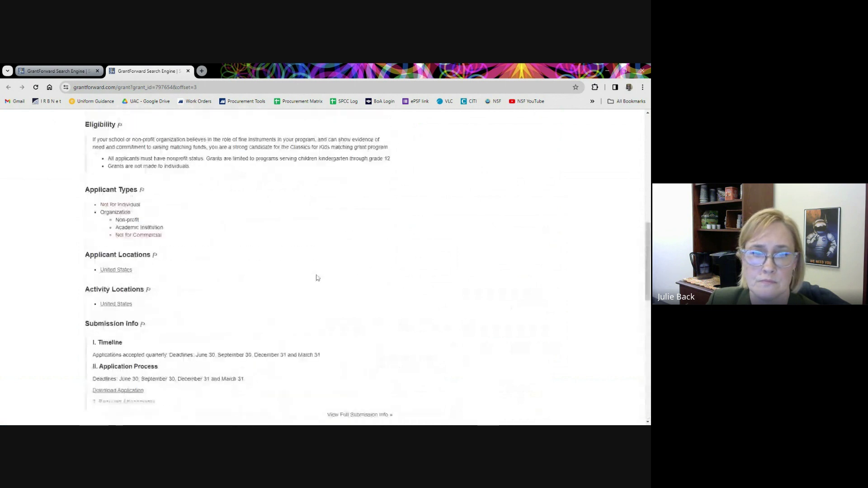
{"action": "scroll", "coordinate": [318, 278], "scroll_direction": "up", "scroll_amount": 6}
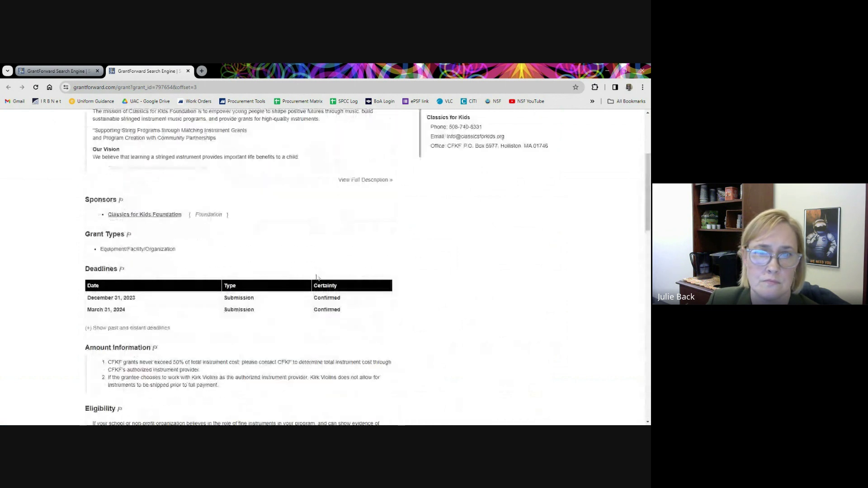
{"action": "scroll", "coordinate": [317, 276], "scroll_direction": "up", "scroll_amount": 3}
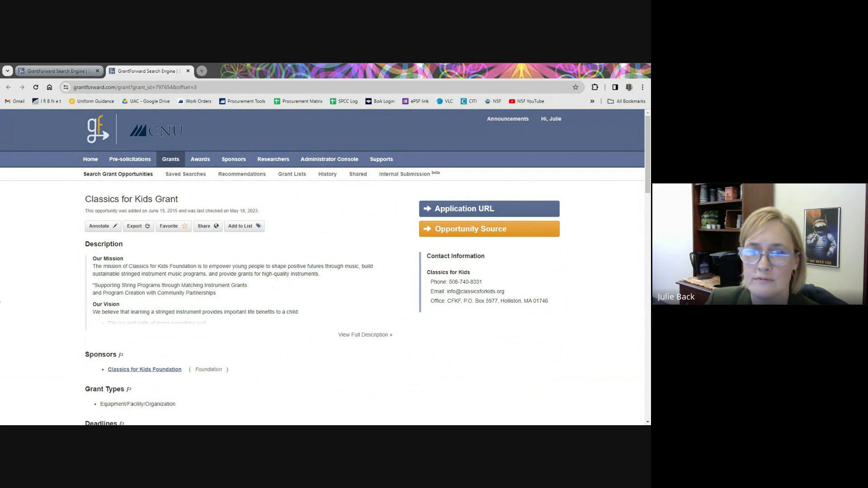
{"action": "left_click", "coordinate": [630, 352]}
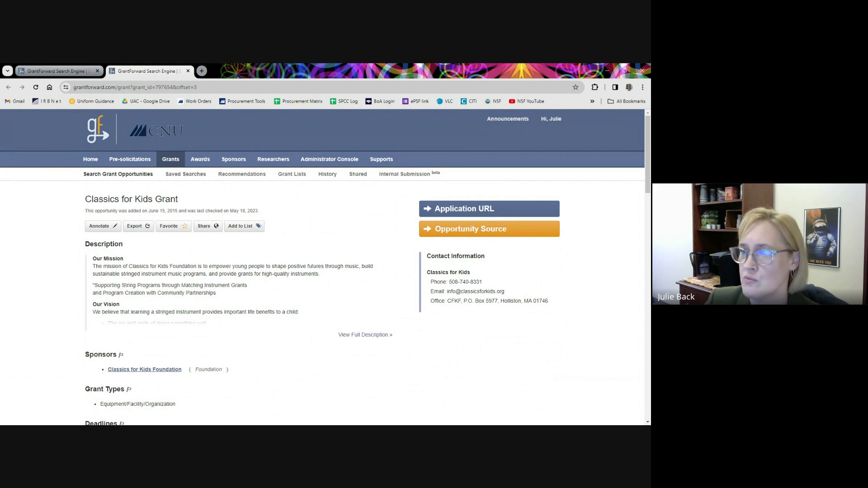
{"action": "left_click", "coordinate": [171, 161]}
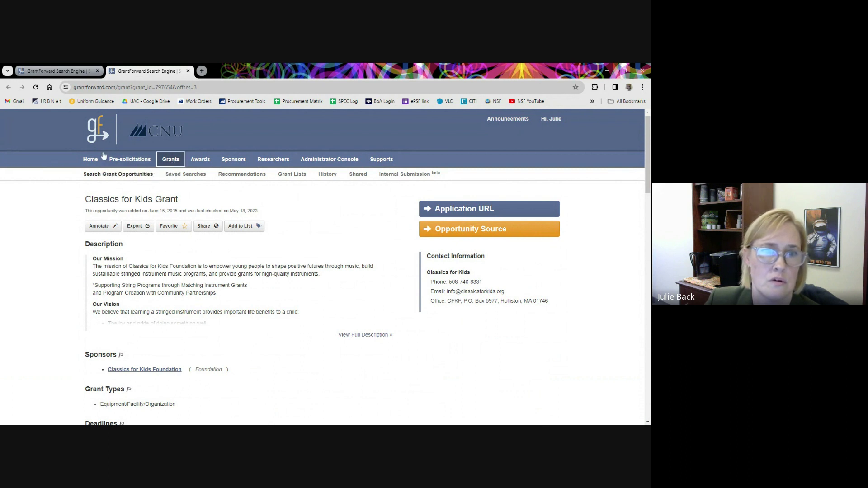
Go back to the search results and toggle the Classics for Kids Grant favorite star on and off.
{"action": "left_click", "coordinate": [8, 88]}
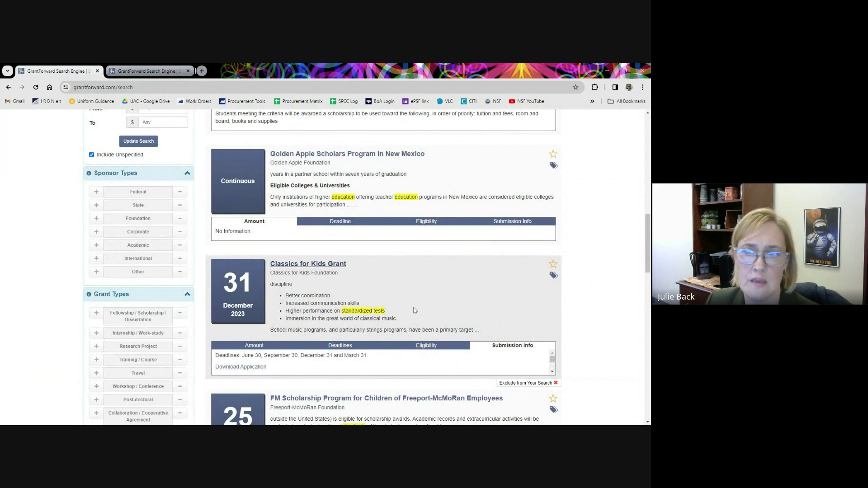
{"action": "left_click", "coordinate": [553, 265]}
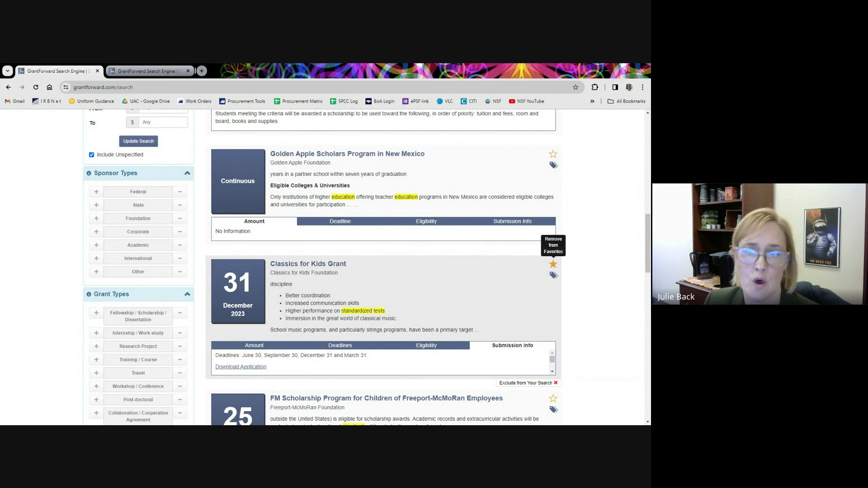
{"action": "left_click", "coordinate": [554, 266]}
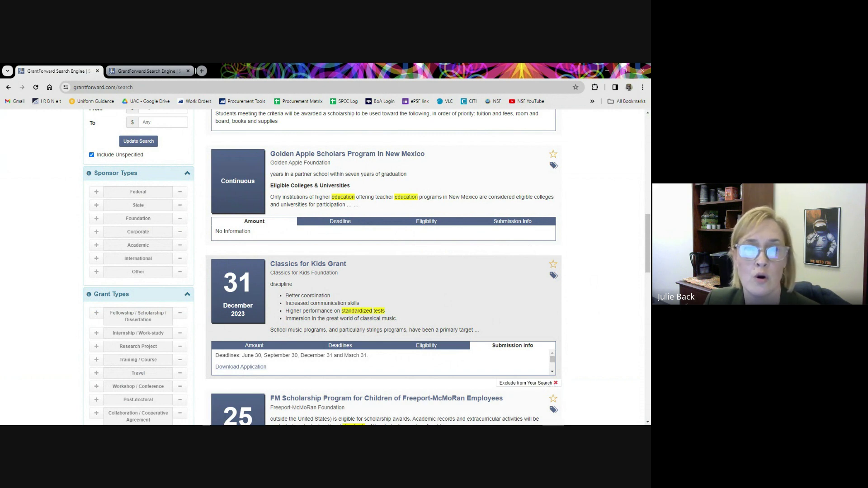
Tag the Classics for Kids Grant with List 1.
{"action": "left_click", "coordinate": [554, 277]}
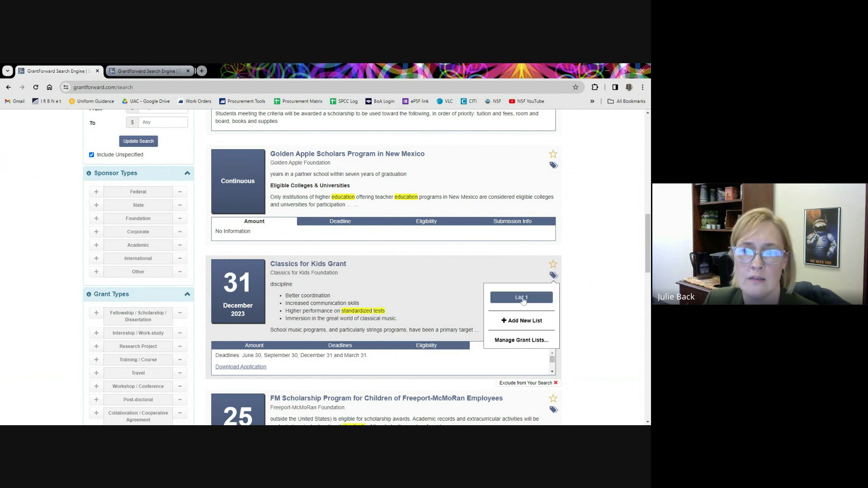
{"action": "left_click", "coordinate": [523, 301]}
{"action": "left_click", "coordinate": [552, 275]}
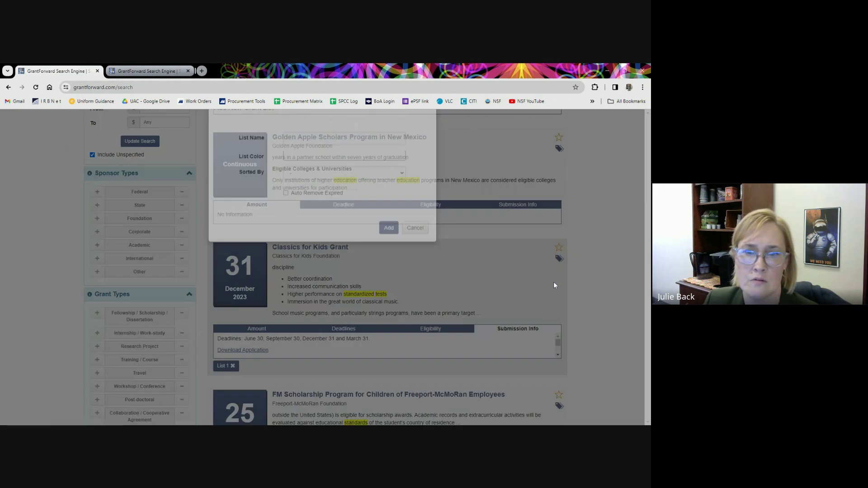
{"action": "left_click", "coordinate": [554, 283]}
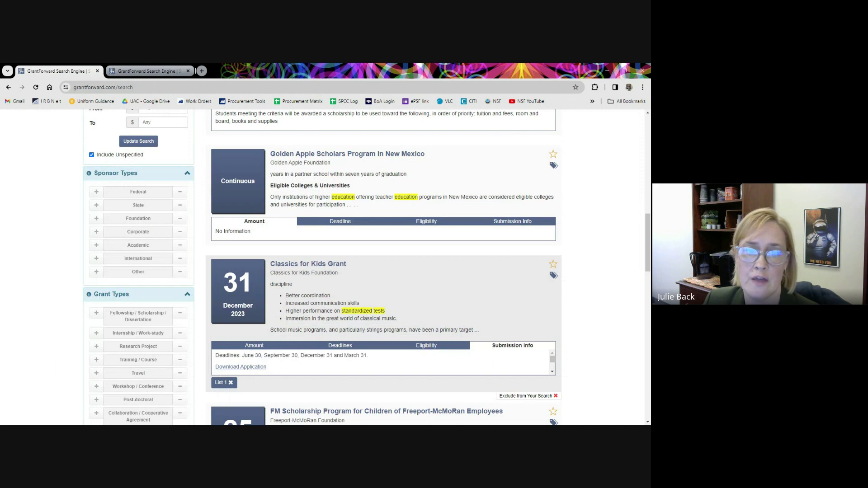
Try the new grant list form's colour, sort and expired-grant auto-removal options, then cancel it.
{"action": "left_click", "coordinate": [555, 276]}
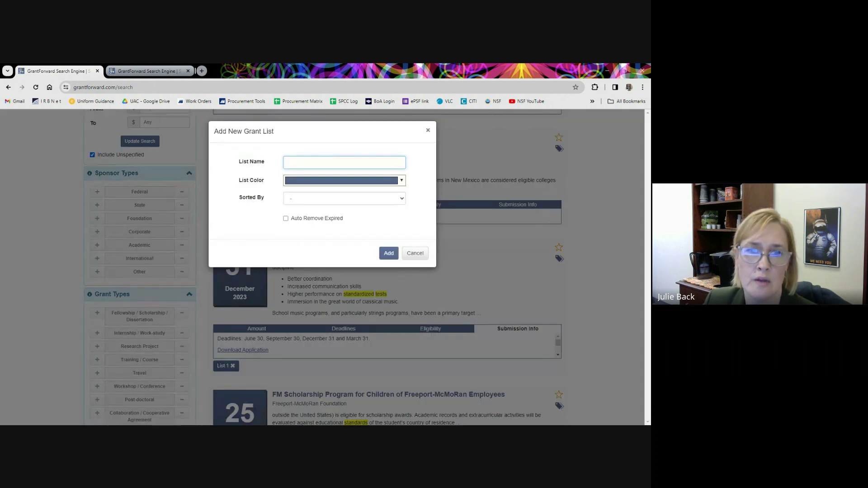
{"action": "left_click", "coordinate": [289, 181]}
{"action": "left_click", "coordinate": [401, 201]}
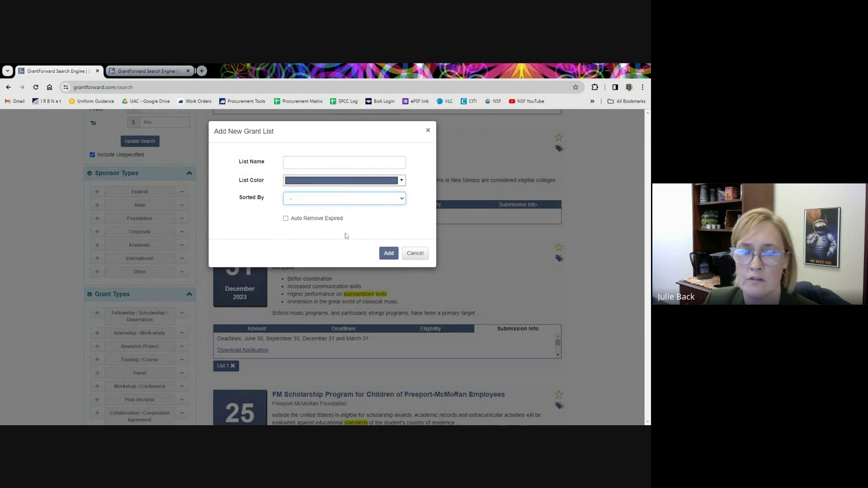
{"action": "left_click", "coordinate": [426, 214]}
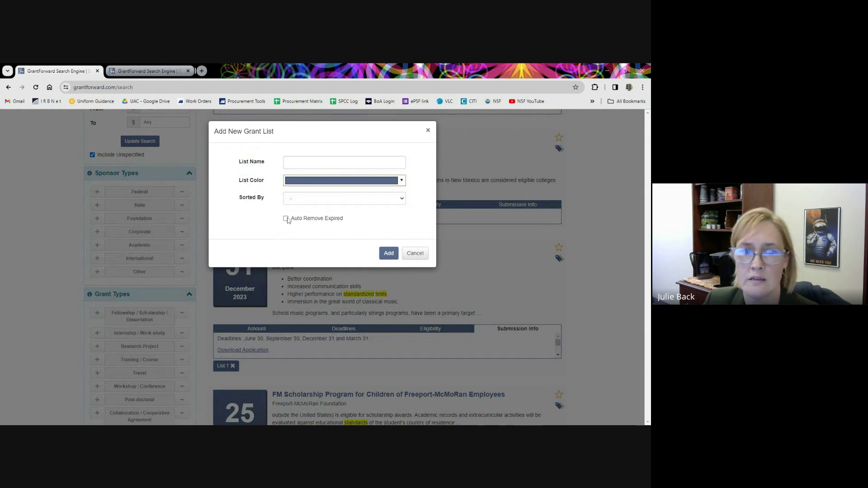
{"action": "left_click", "coordinate": [286, 219]}
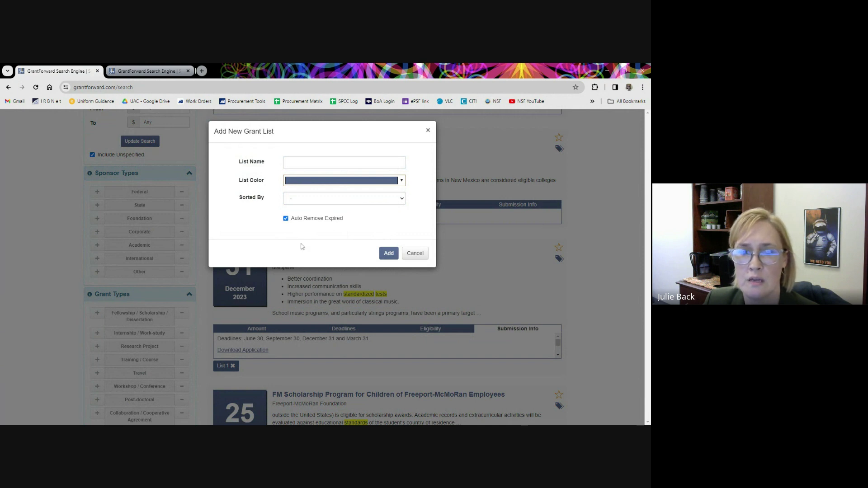
{"action": "left_click", "coordinate": [286, 219]}
{"action": "left_click", "coordinate": [414, 253]}
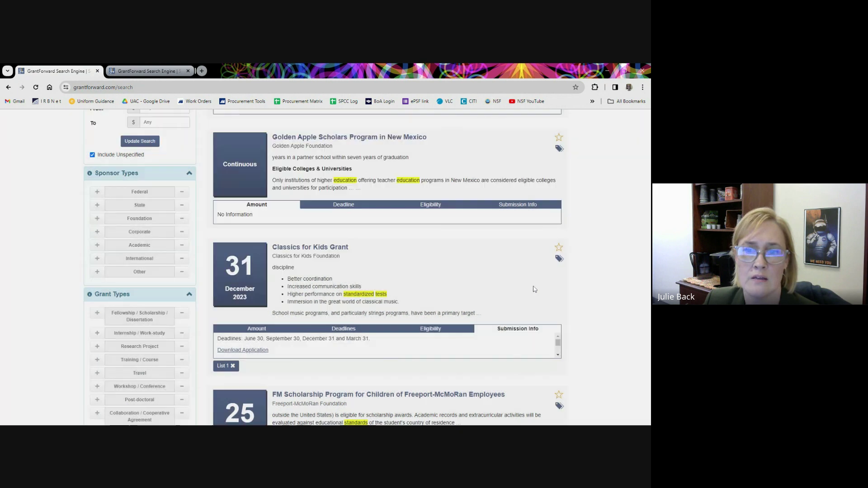
{"action": "scroll", "coordinate": [535, 293], "scroll_direction": "up", "scroll_amount": 1}
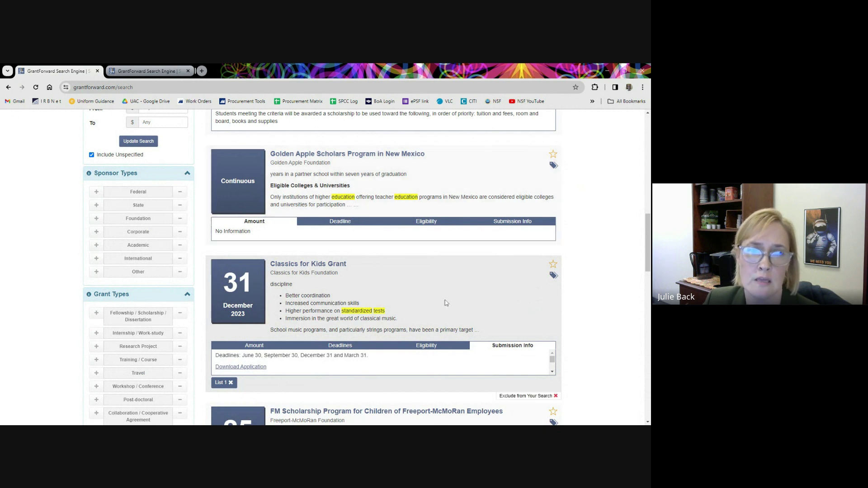
{"action": "scroll", "coordinate": [432, 309], "scroll_direction": "up", "scroll_amount": 3}
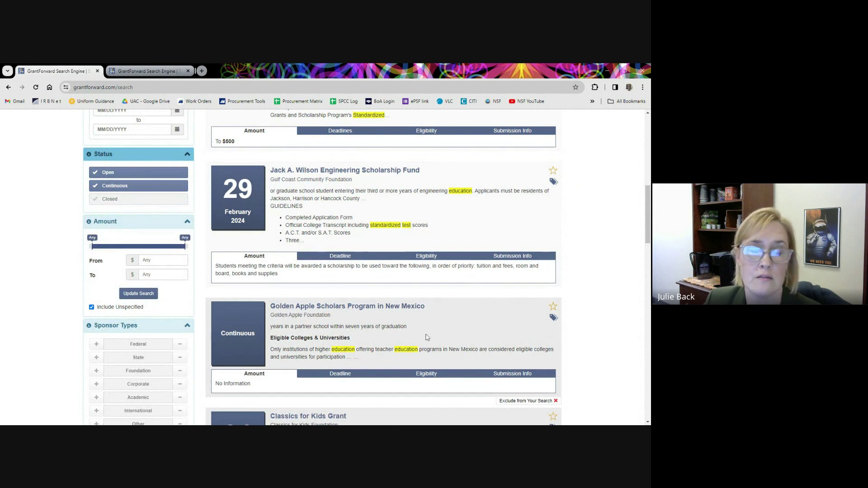
{"action": "scroll", "coordinate": [446, 340], "scroll_direction": "up", "scroll_amount": 2}
{"action": "scroll", "coordinate": [446, 339], "scroll_direction": "up", "scroll_amount": 4}
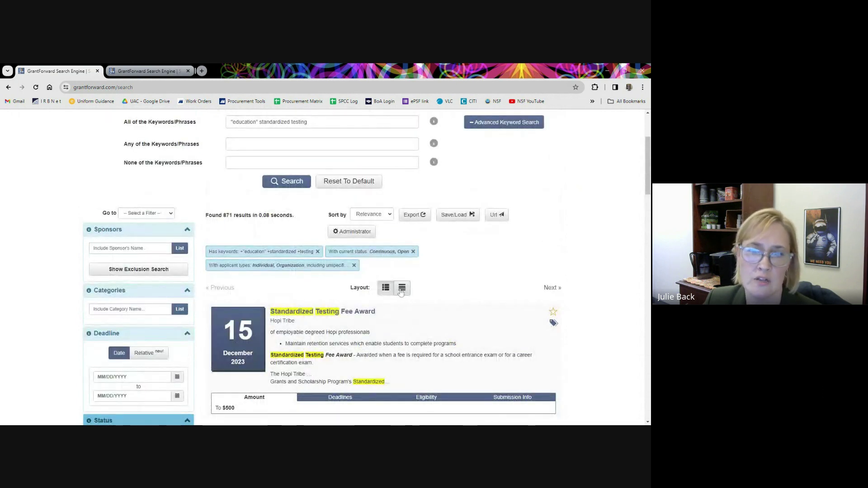
{"action": "left_click", "coordinate": [401, 290]}
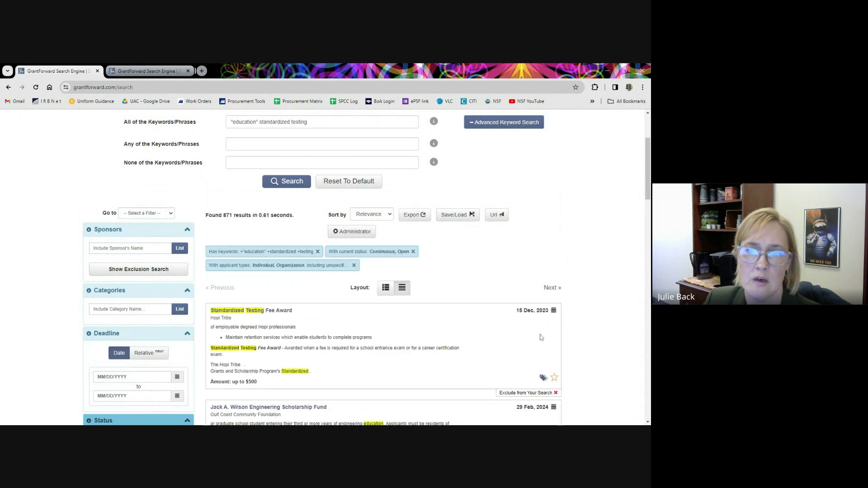
{"action": "scroll", "coordinate": [590, 346], "scroll_direction": "down", "scroll_amount": 1}
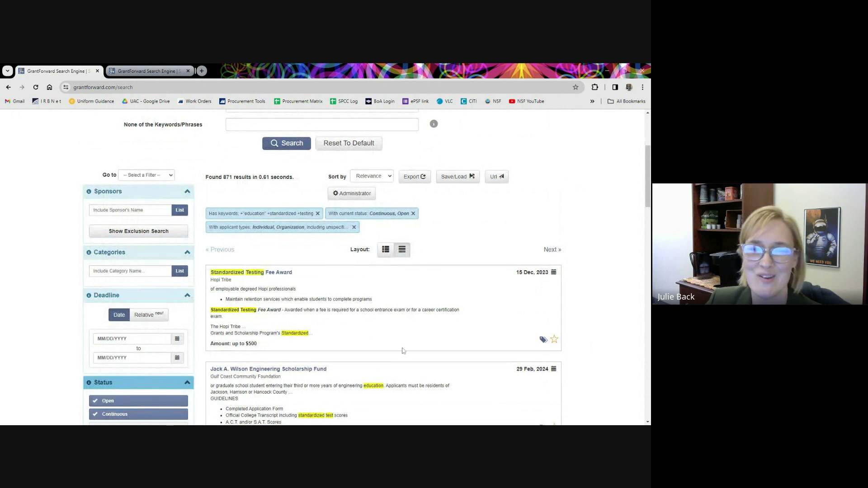
{"action": "left_click", "coordinate": [387, 252]}
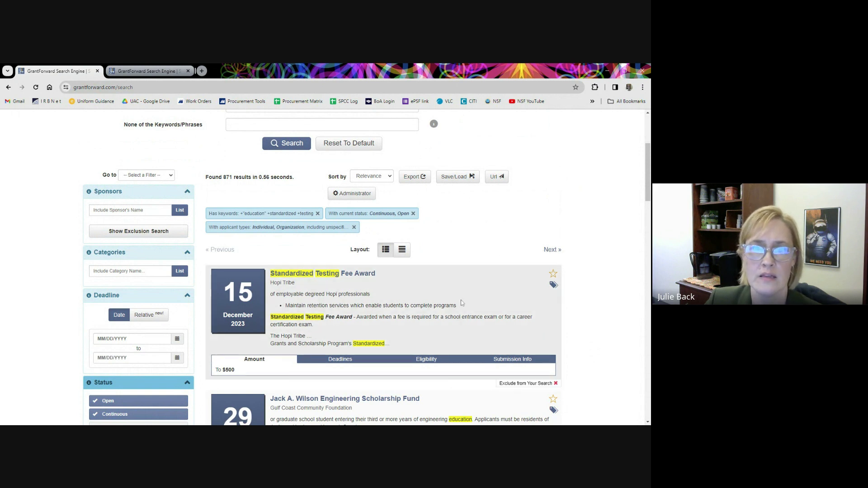
{"action": "scroll", "coordinate": [461, 302], "scroll_direction": "up", "scroll_amount": 2}
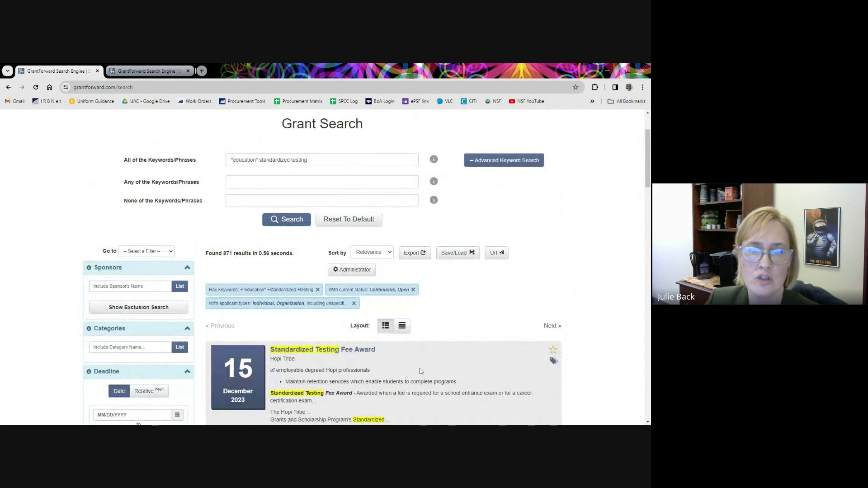
{"action": "left_click", "coordinate": [447, 254]}
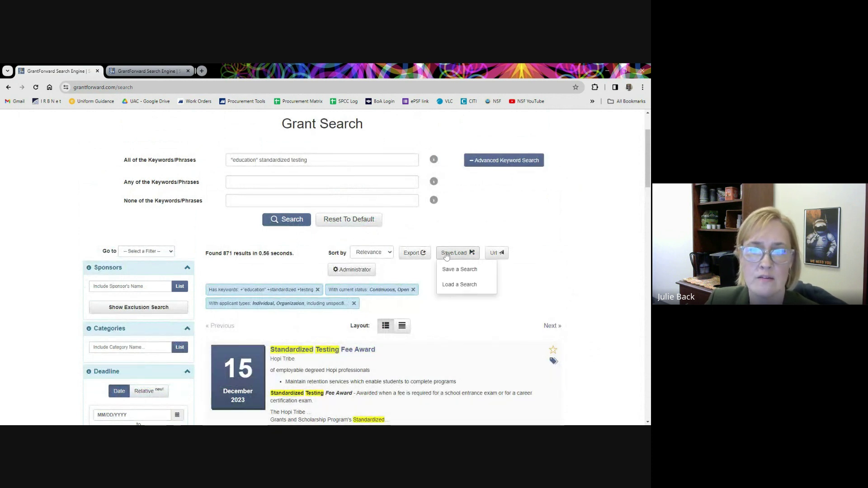
{"action": "left_click", "coordinate": [446, 269]}
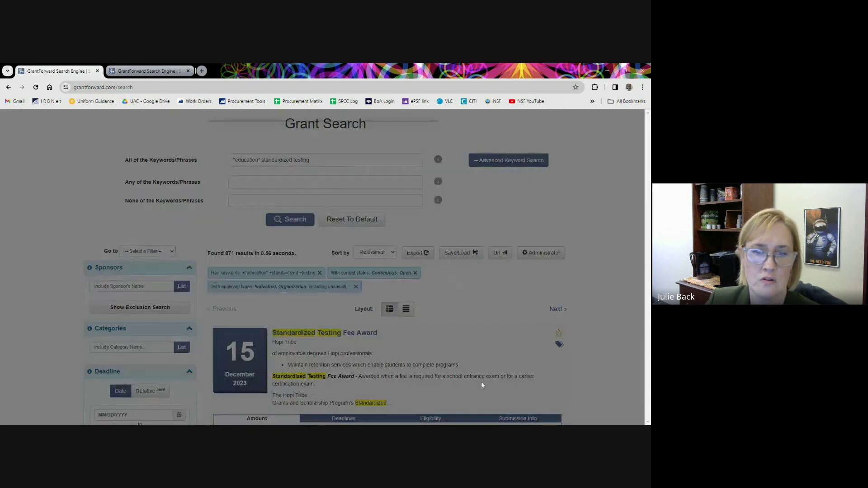
{"action": "left_click", "coordinate": [229, 208]}
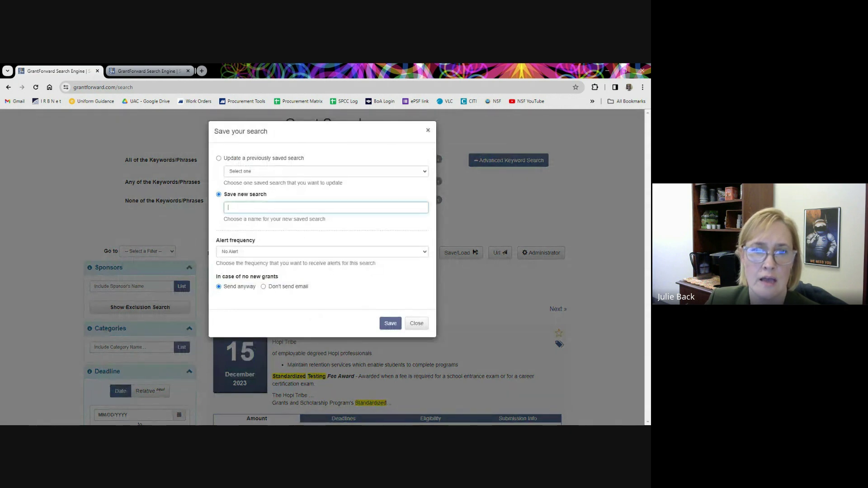
{"action": "key", "text": "Tab"}
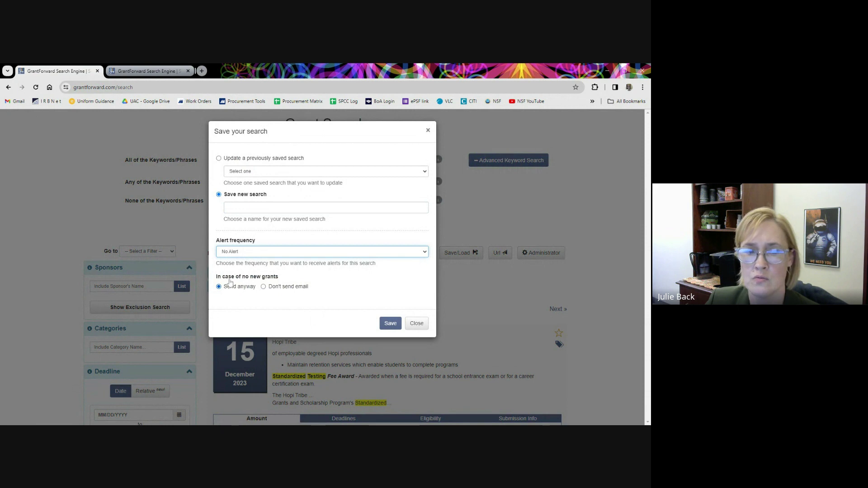
{"action": "left_click", "coordinate": [279, 299]}
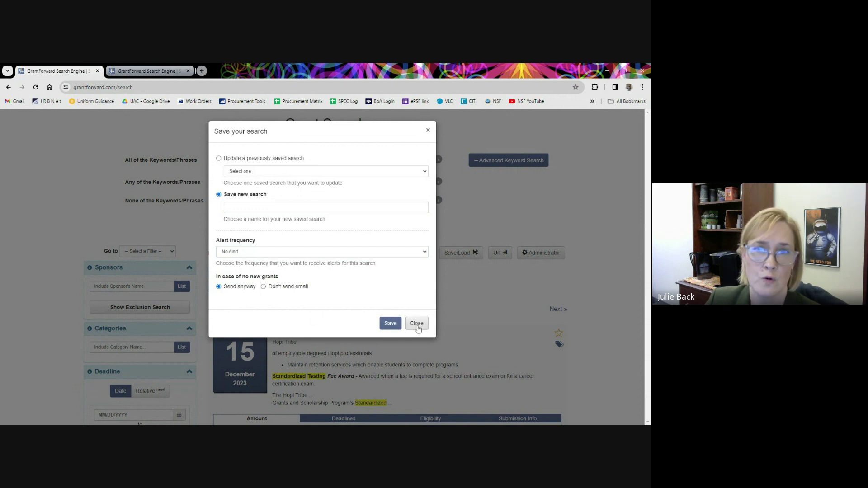
{"action": "left_click", "coordinate": [416, 323]}
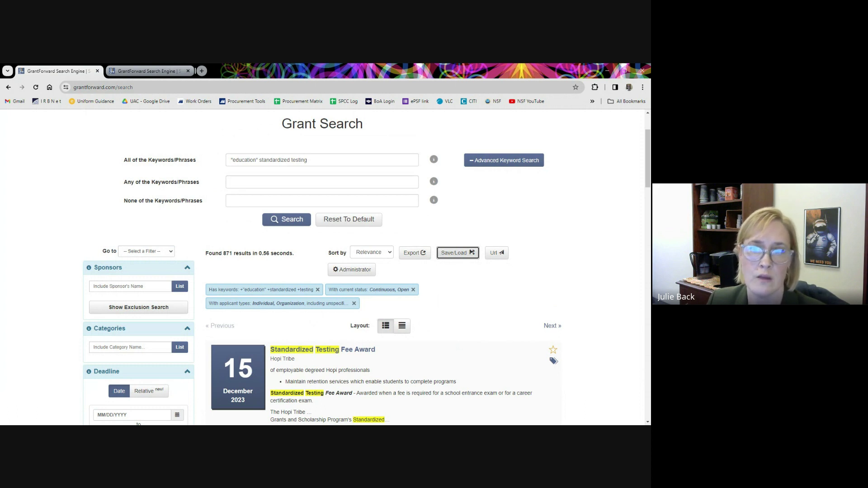
{"action": "left_click", "coordinate": [494, 254]}
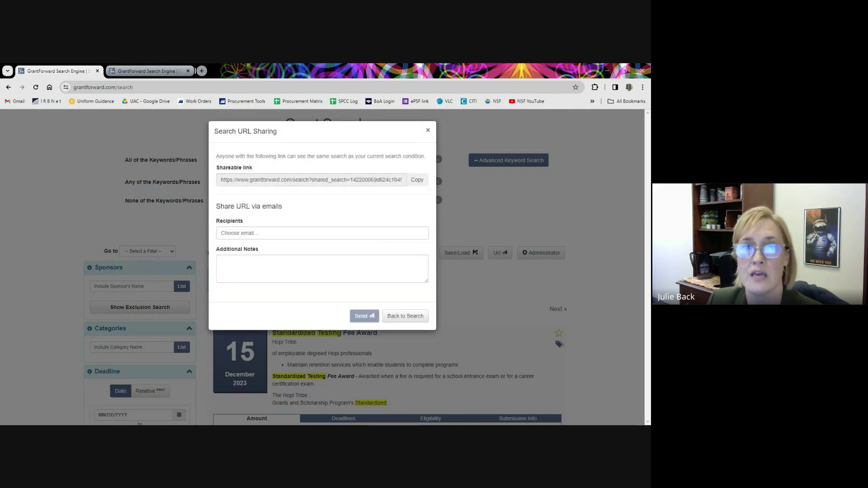
{"action": "left_click", "coordinate": [403, 318]}
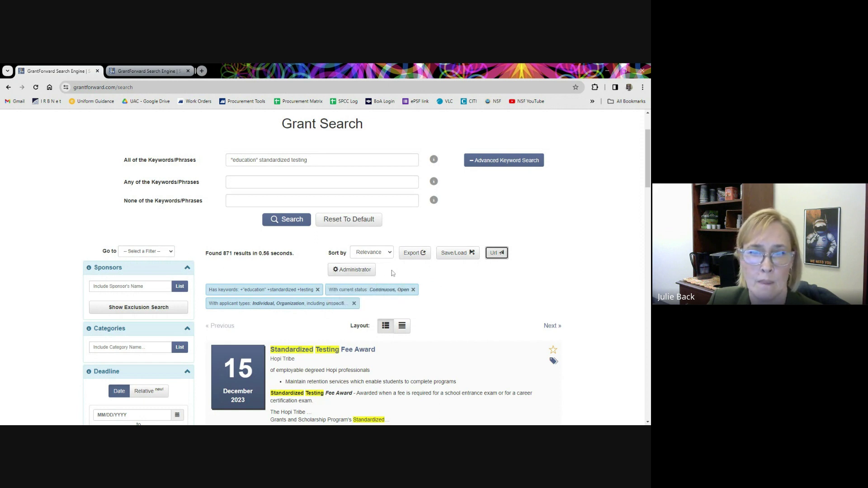
{"action": "left_click", "coordinate": [387, 255]}
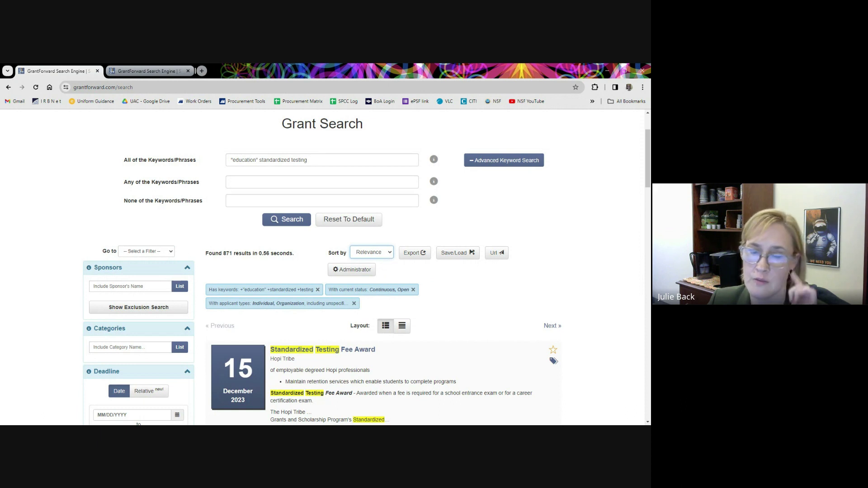
{"action": "left_click", "coordinate": [532, 239]}
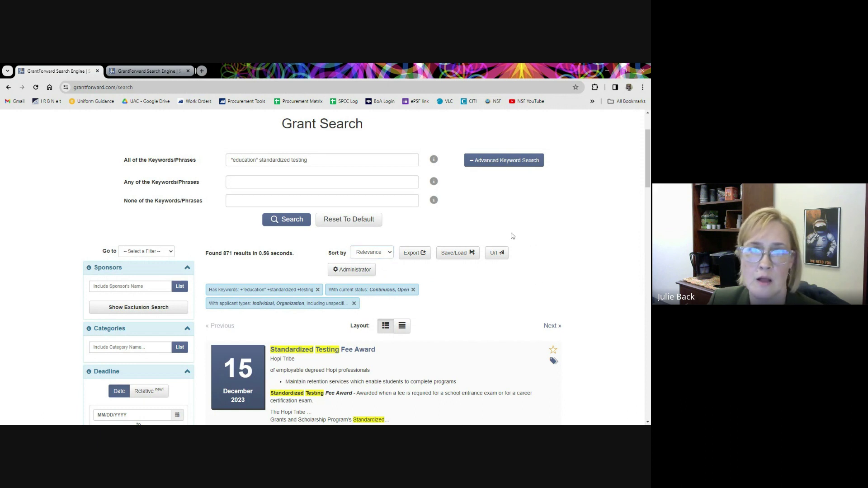
{"action": "scroll", "coordinate": [502, 235], "scroll_direction": "up", "scroll_amount": 2}
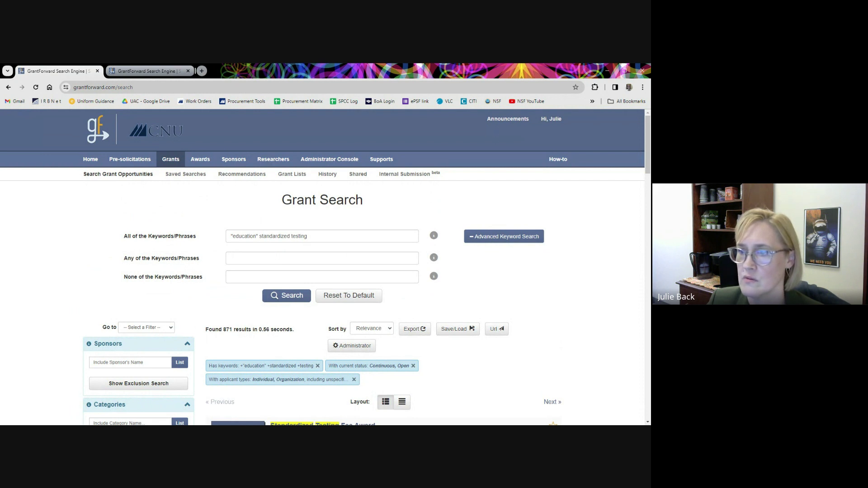
Go from the menus to Researchers > Search Researchers, showing the institution's 276 researcher profiles.
{"action": "mouse_move", "coordinate": [384, 167]}
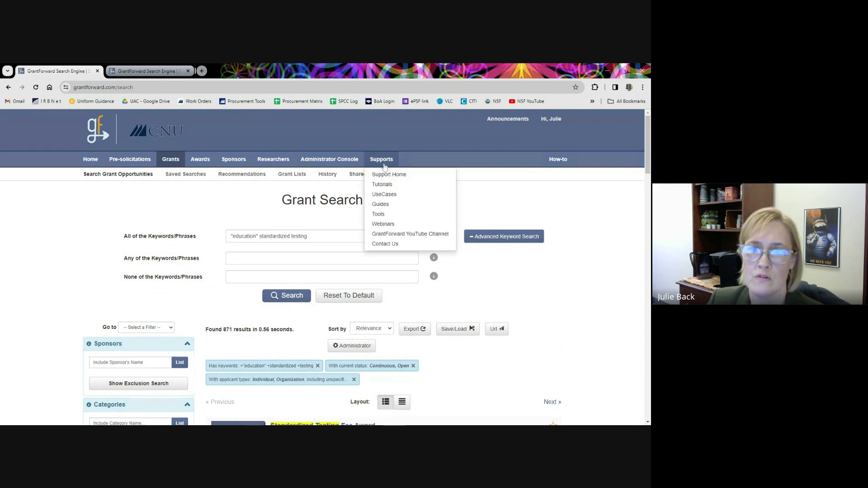
{"action": "left_click", "coordinate": [384, 162]}
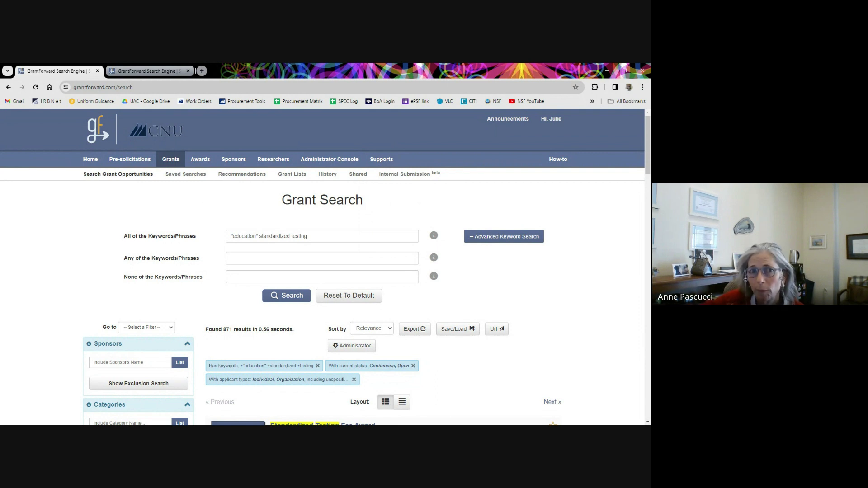
{"action": "mouse_move", "coordinate": [270, 163]}
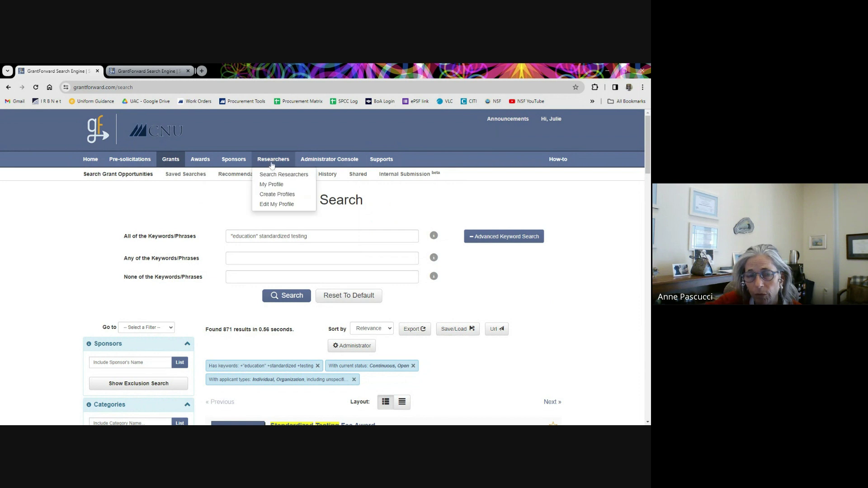
{"action": "mouse_move", "coordinate": [198, 164]}
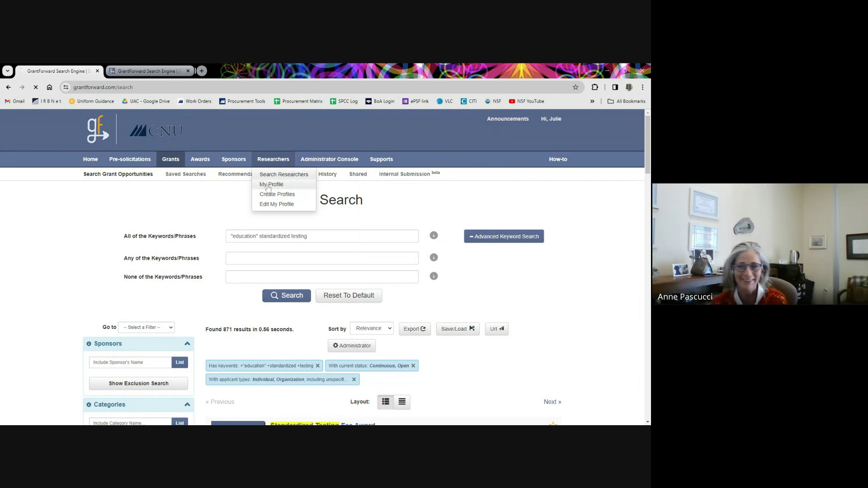
{"action": "left_click", "coordinate": [267, 176]}
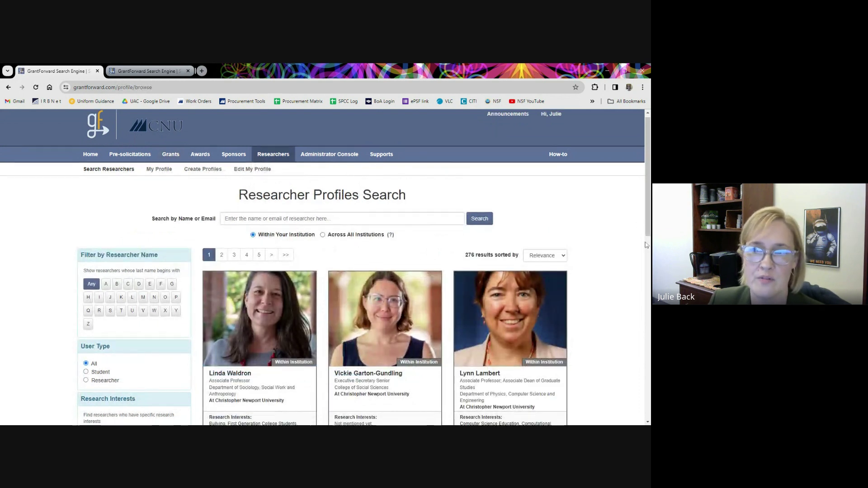
Widen the researcher search to all institutions and restrict User Type to Researcher.
{"action": "scroll", "coordinate": [623, 244], "scroll_direction": "down", "scroll_amount": 3}
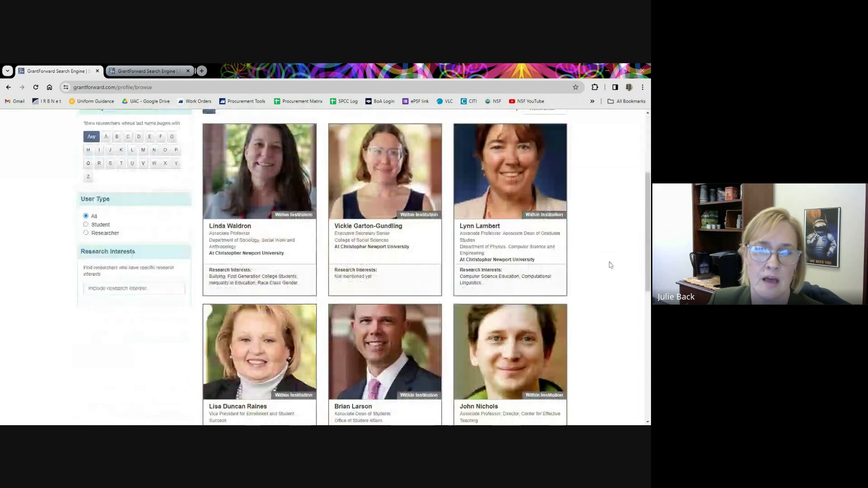
{"action": "scroll", "coordinate": [610, 265], "scroll_direction": "up", "scroll_amount": 1}
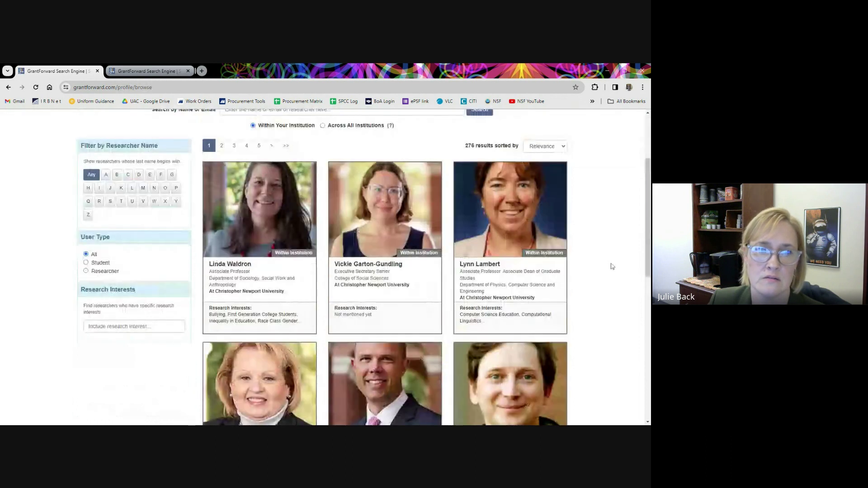
{"action": "scroll", "coordinate": [612, 266], "scroll_direction": "up", "scroll_amount": 1}
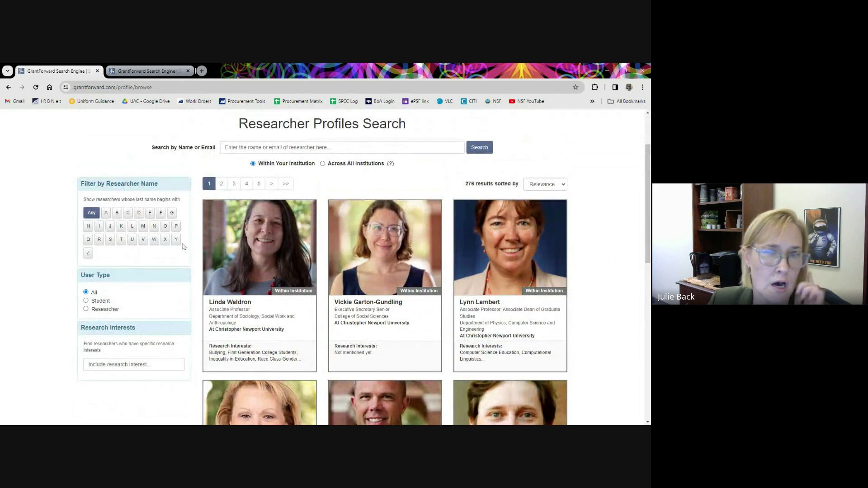
{"action": "left_click", "coordinate": [323, 164]}
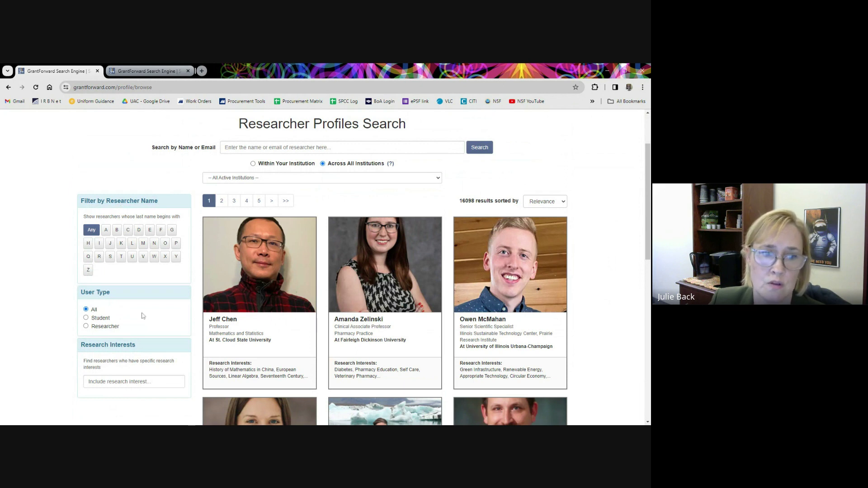
{"action": "left_click", "coordinate": [86, 326]}
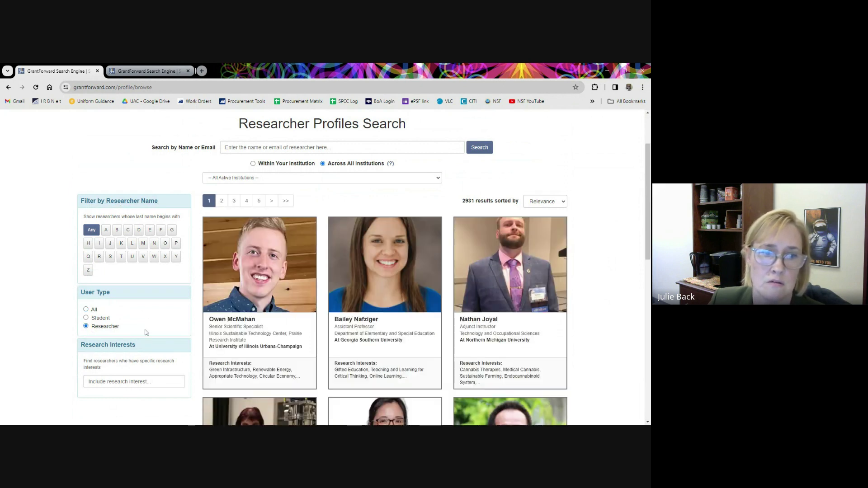
Check the institution filter list and leave it unchanged.
{"action": "scroll", "coordinate": [158, 319], "scroll_direction": "down", "scroll_amount": 1}
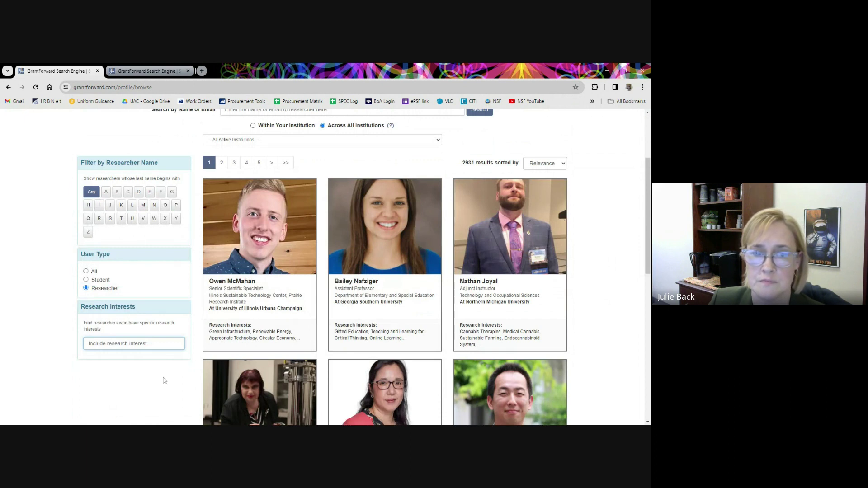
{"action": "scroll", "coordinate": [579, 311], "scroll_direction": "down", "scroll_amount": 1}
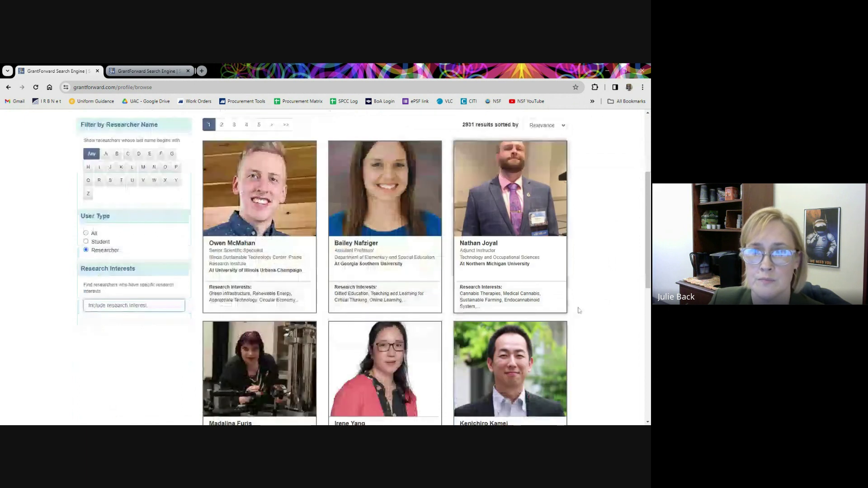
{"action": "scroll", "coordinate": [579, 311], "scroll_direction": "up", "scroll_amount": 2}
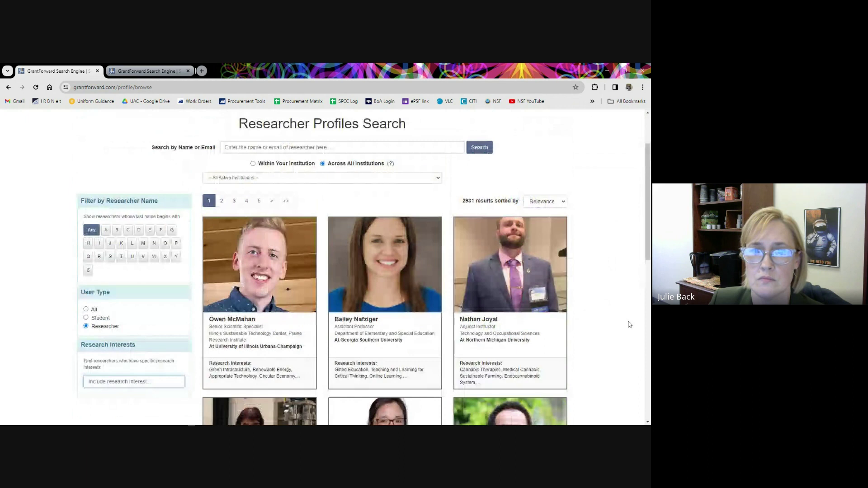
{"action": "left_click", "coordinate": [437, 179]}
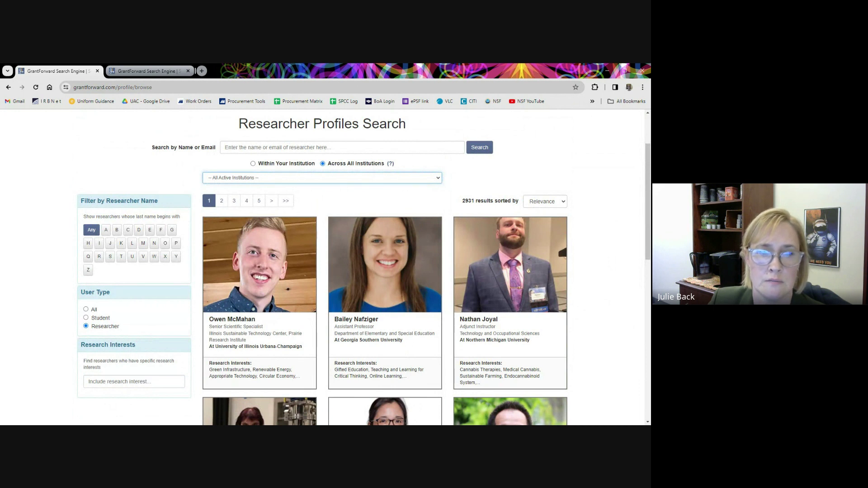
{"action": "left_click", "coordinate": [526, 182]}
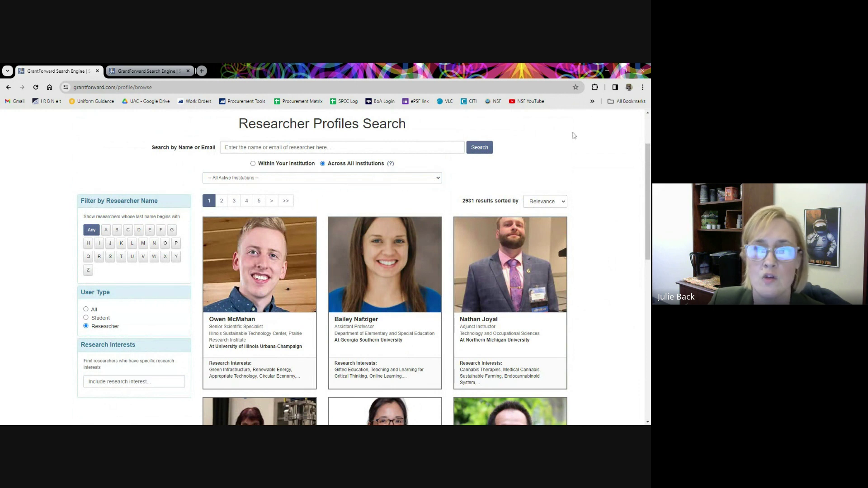
{"action": "scroll", "coordinate": [525, 195], "scroll_direction": "up", "scroll_amount": 2}
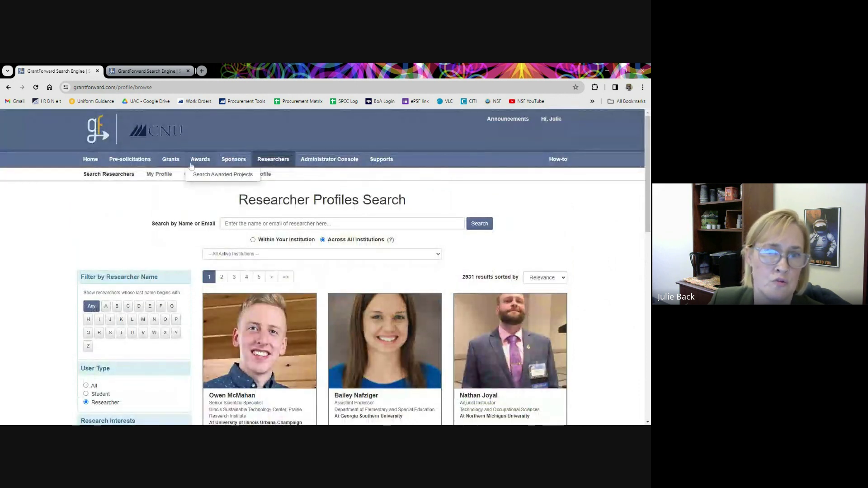
Go to the award search and expand its any/none keyword, sponsor and category filters.
{"action": "left_click", "coordinate": [201, 176]}
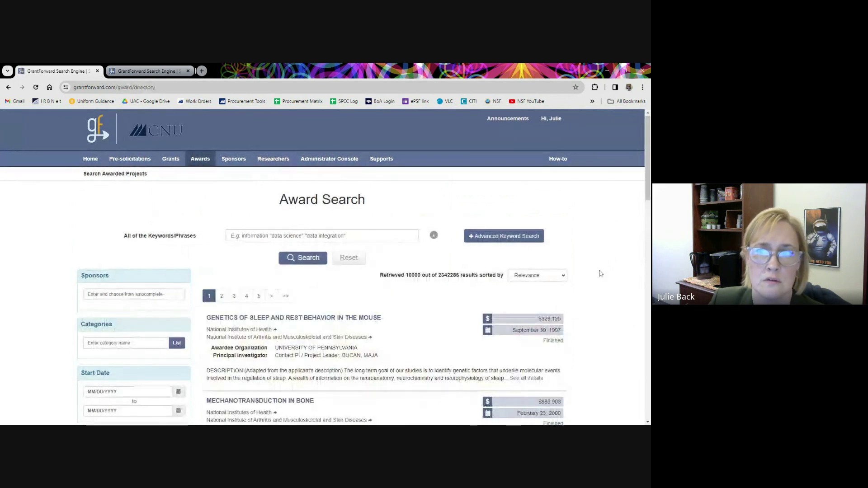
{"action": "scroll", "coordinate": [600, 276], "scroll_direction": "down", "scroll_amount": 1}
{"action": "scroll", "coordinate": [600, 273], "scroll_direction": "down", "scroll_amount": 1}
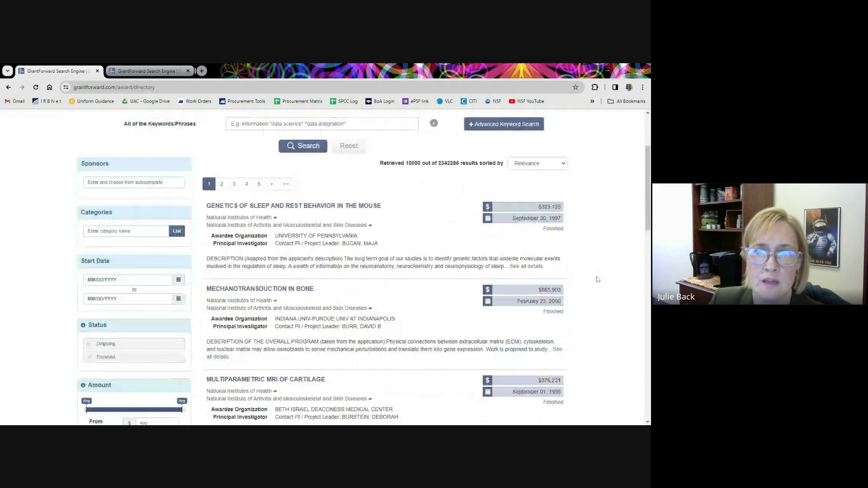
{"action": "left_click", "coordinate": [507, 128]}
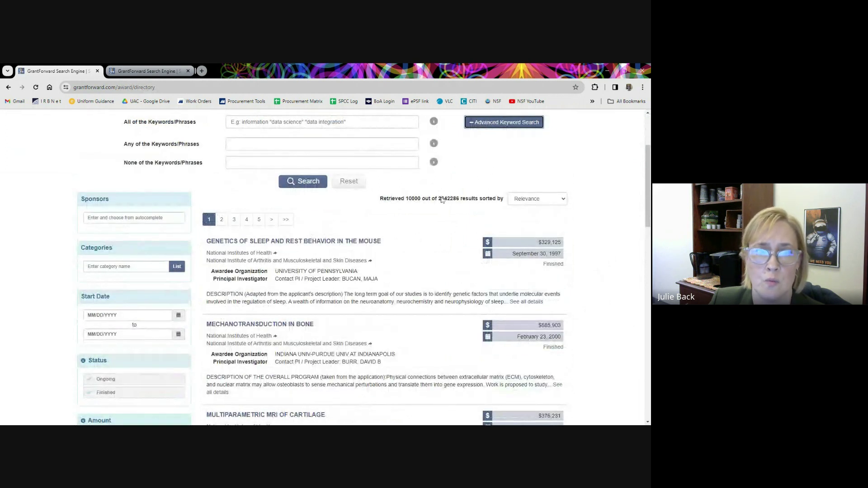
{"action": "left_click", "coordinate": [135, 218]}
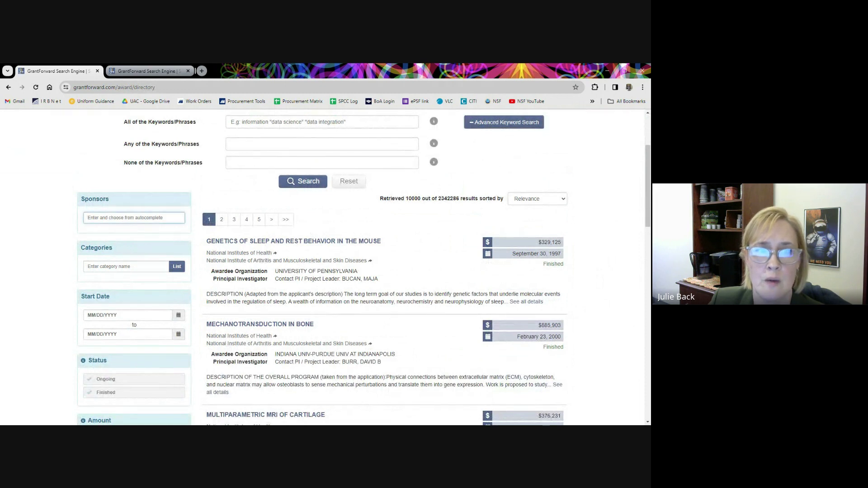
{"action": "left_click", "coordinate": [131, 267]}
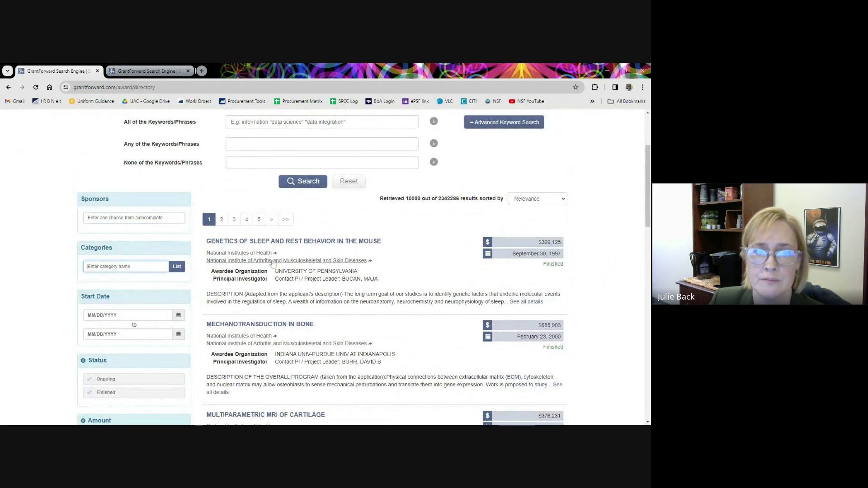
Scroll the award results and open 'Mechanotransduction in Bone' in a new tab.
{"action": "scroll", "coordinate": [318, 265], "scroll_direction": "down", "scroll_amount": 3}
{"action": "scroll", "coordinate": [317, 267], "scroll_direction": "down", "scroll_amount": 1}
{"action": "scroll", "coordinate": [136, 335], "scroll_direction": "down", "scroll_amount": 4}
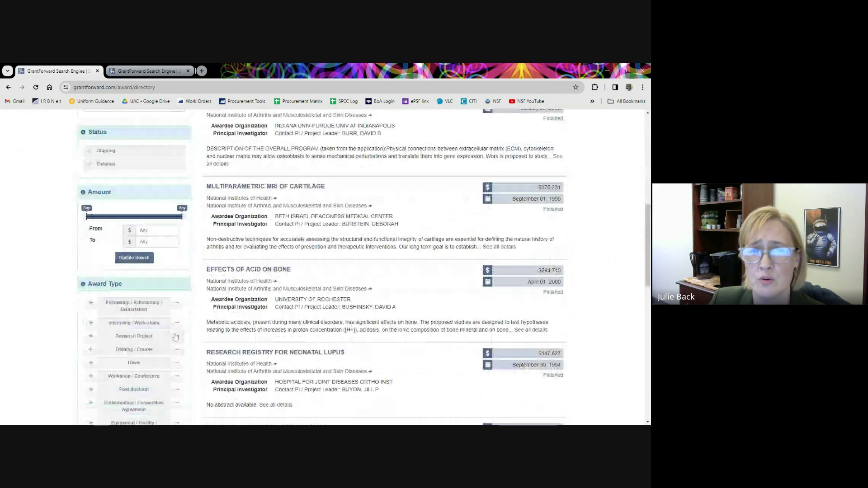
{"action": "scroll", "coordinate": [175, 336], "scroll_direction": "down", "scroll_amount": 4}
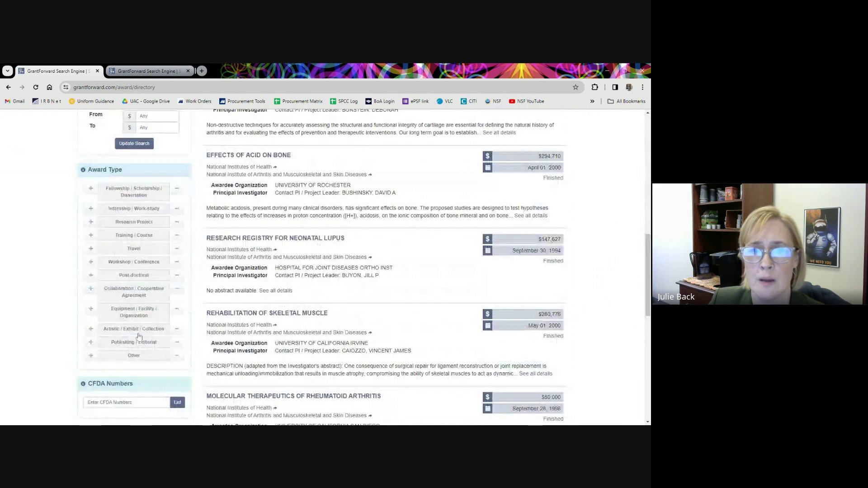
{"action": "scroll", "coordinate": [337, 324], "scroll_direction": "up", "scroll_amount": 1}
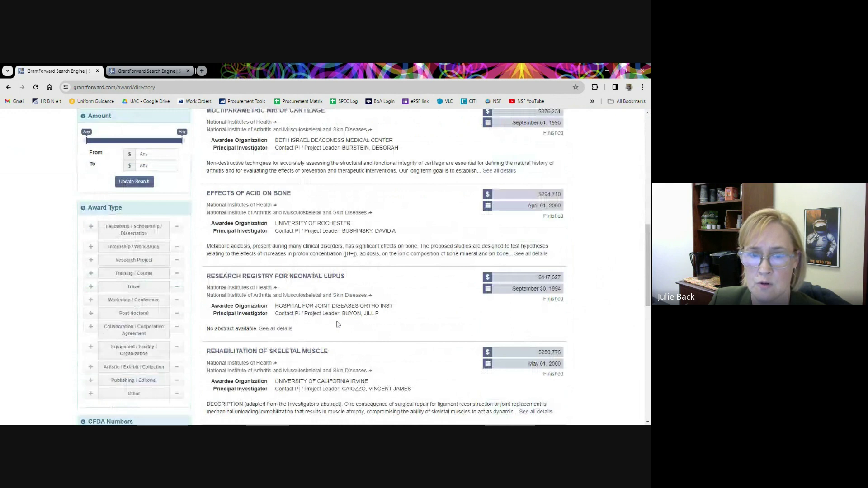
{"action": "scroll", "coordinate": [337, 324], "scroll_direction": "up", "scroll_amount": 8}
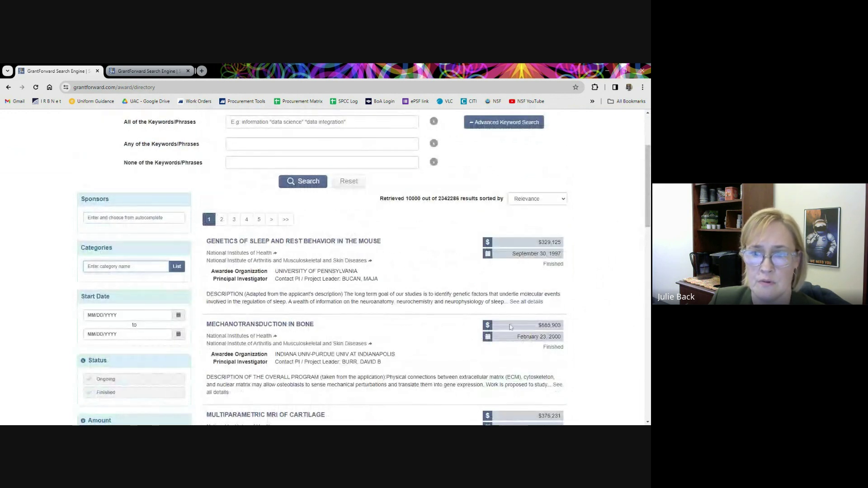
{"action": "scroll", "coordinate": [510, 320], "scroll_direction": "down", "scroll_amount": 3}
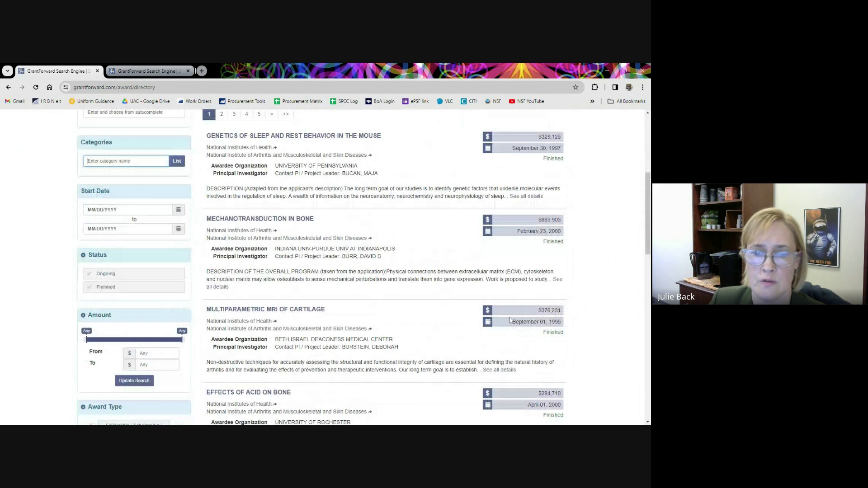
{"action": "scroll", "coordinate": [510, 320], "scroll_direction": "down", "scroll_amount": 1}
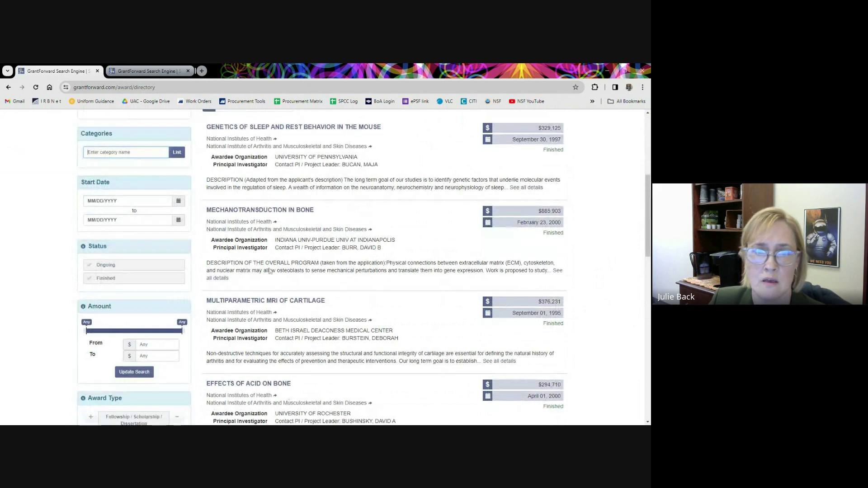
{"action": "left_click", "coordinate": [230, 211]}
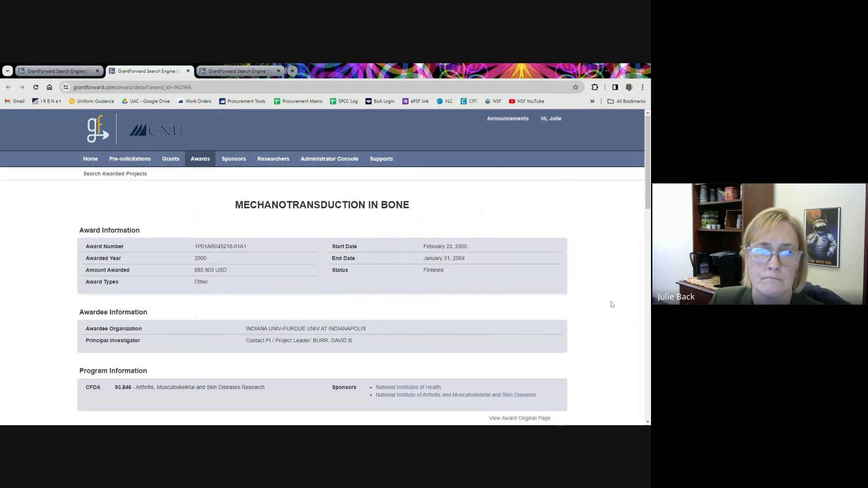
Review the award's abstract, categories and related awards, then open its original NIH RePORTER page.
{"action": "scroll", "coordinate": [610, 303], "scroll_direction": "down", "scroll_amount": 3}
{"action": "scroll", "coordinate": [608, 306], "scroll_direction": "down", "scroll_amount": 1}
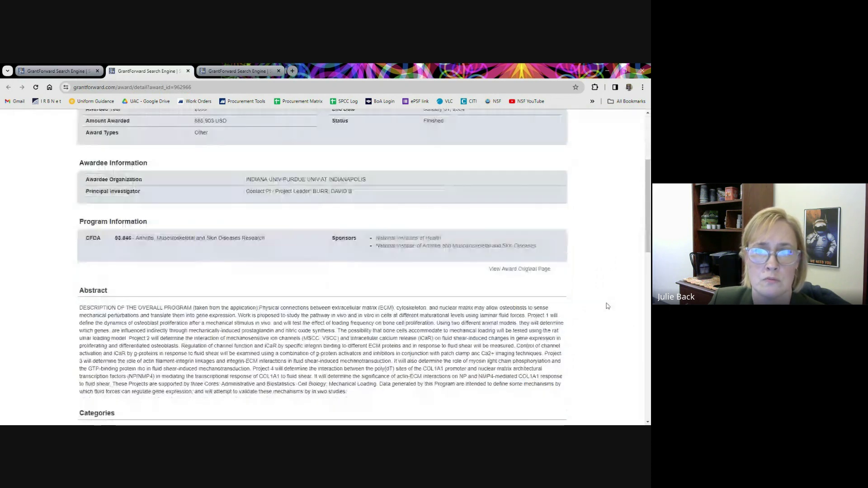
{"action": "scroll", "coordinate": [608, 306], "scroll_direction": "down", "scroll_amount": 1}
{"action": "scroll", "coordinate": [579, 267], "scroll_direction": "down", "scroll_amount": 3}
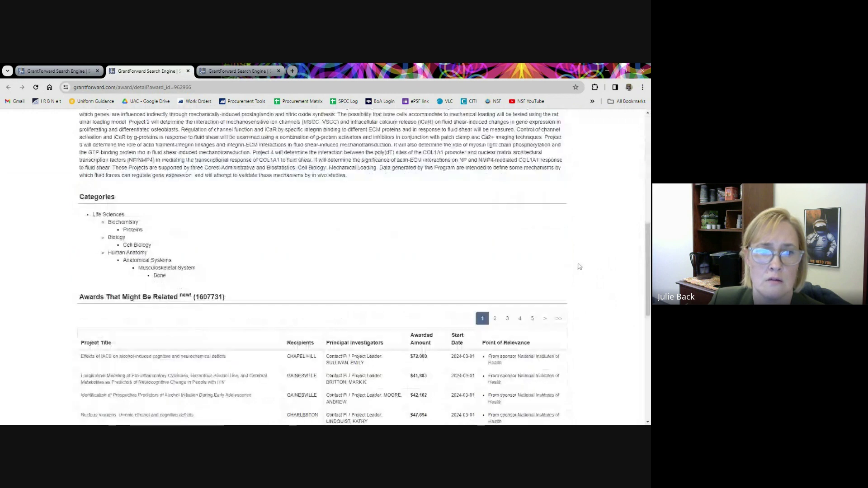
{"action": "scroll", "coordinate": [579, 266], "scroll_direction": "down", "scroll_amount": 2}
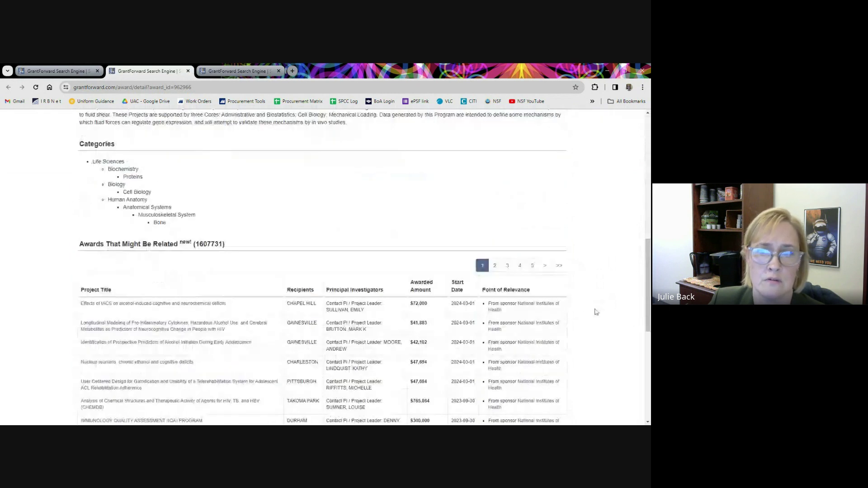
{"action": "scroll", "coordinate": [595, 312], "scroll_direction": "down", "scroll_amount": 2}
{"action": "scroll", "coordinate": [595, 312], "scroll_direction": "down", "scroll_amount": 1}
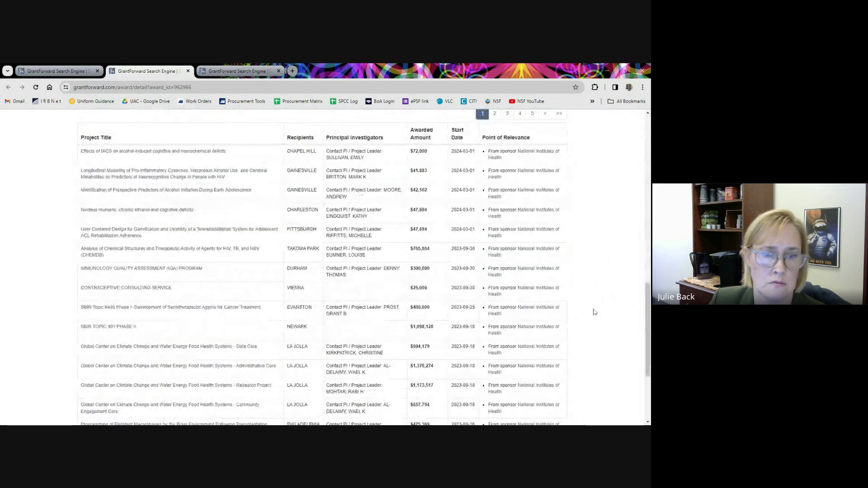
{"action": "scroll", "coordinate": [594, 312], "scroll_direction": "down", "scroll_amount": 1}
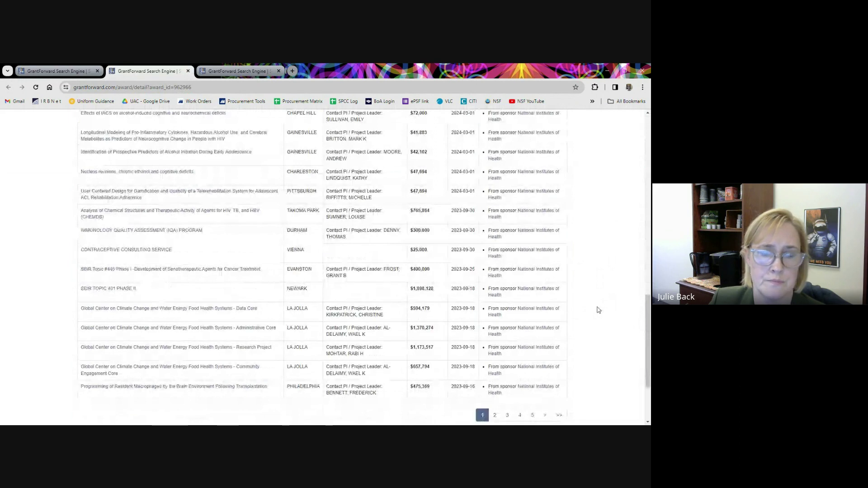
{"action": "scroll", "coordinate": [598, 310], "scroll_direction": "up", "scroll_amount": 1}
{"action": "scroll", "coordinate": [599, 310], "scroll_direction": "up", "scroll_amount": 1}
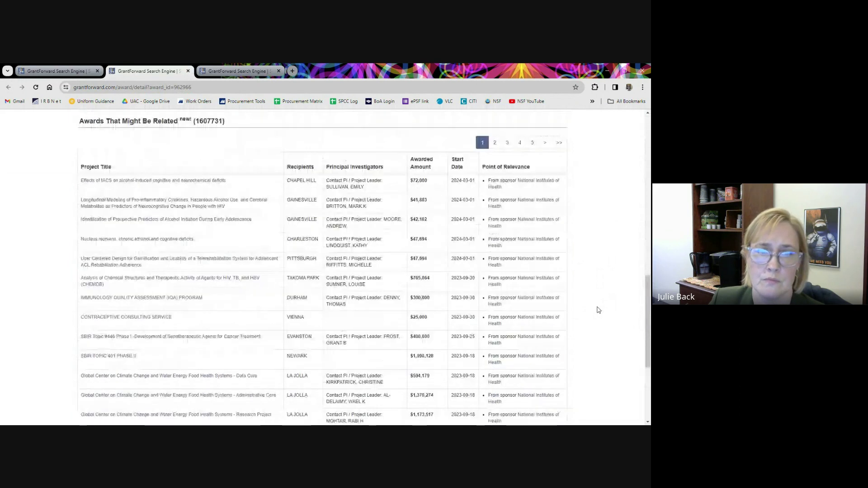
{"action": "scroll", "coordinate": [597, 308], "scroll_direction": "up", "scroll_amount": 9}
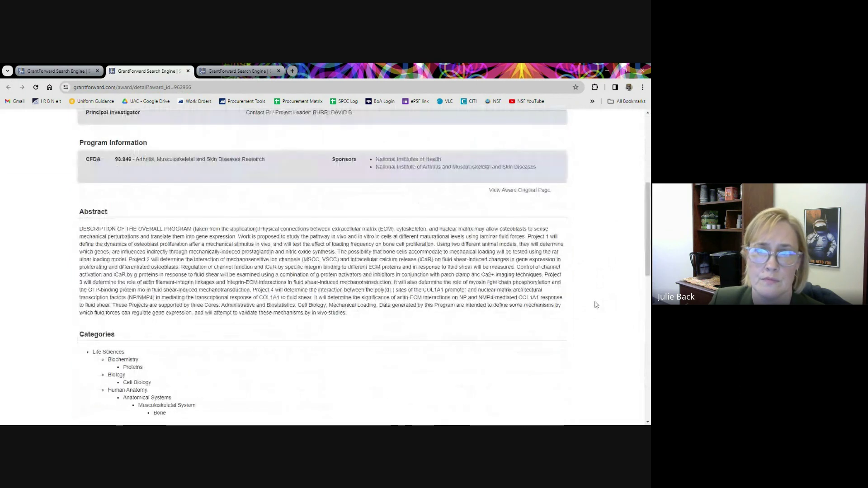
{"action": "scroll", "coordinate": [596, 305], "scroll_direction": "up", "scroll_amount": 5}
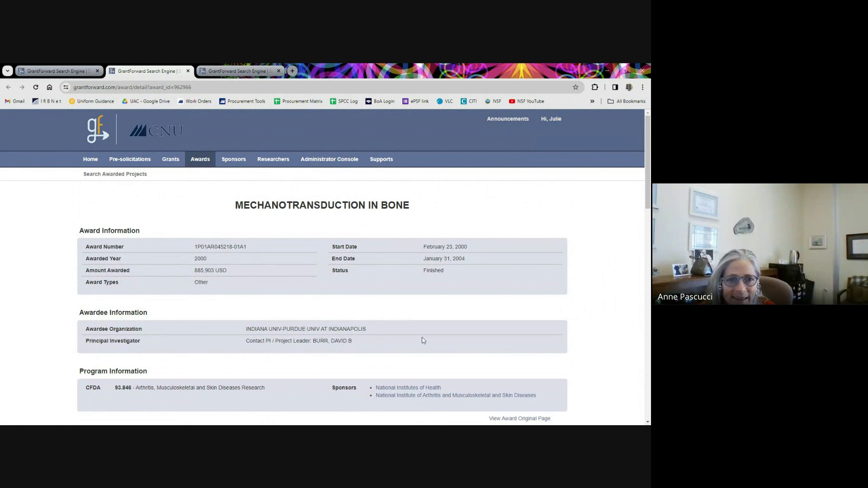
{"action": "scroll", "coordinate": [599, 371], "scroll_direction": "down", "scroll_amount": 1}
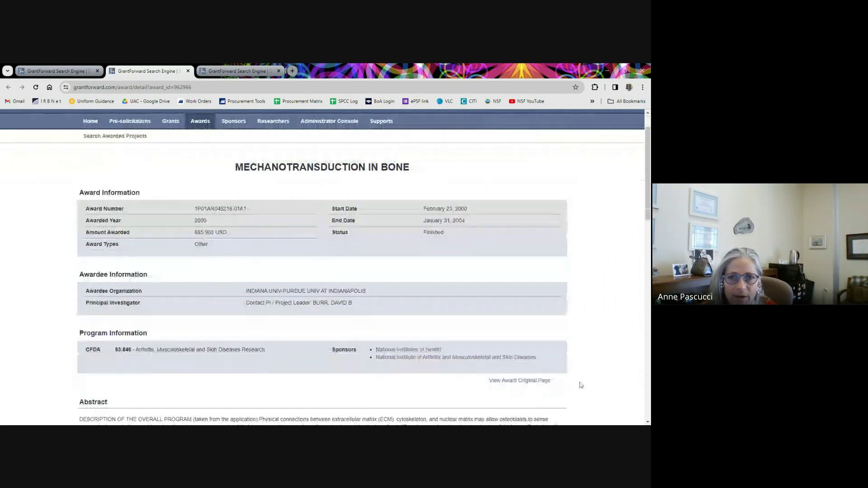
{"action": "left_click", "coordinate": [505, 382]}
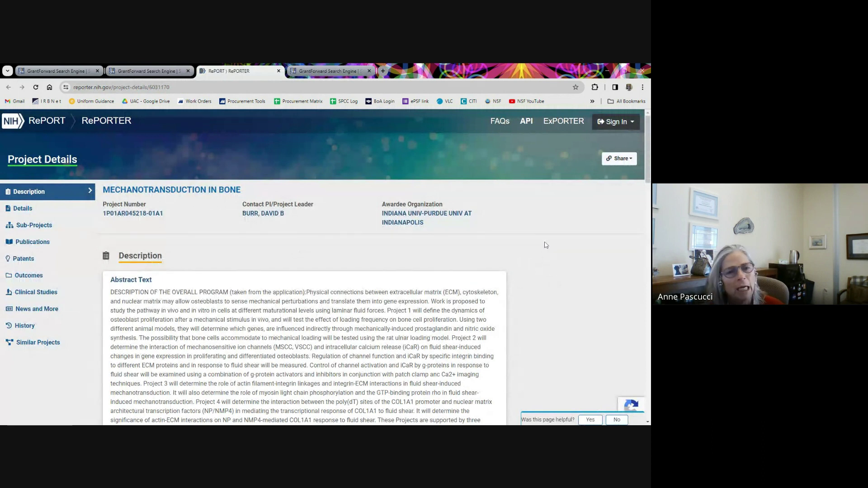
Read the RePORTER project details, then switch back to GrantForward's Mechanotransduction in Bone award tab.
{"action": "scroll", "coordinate": [546, 245], "scroll_direction": "down", "scroll_amount": 1}
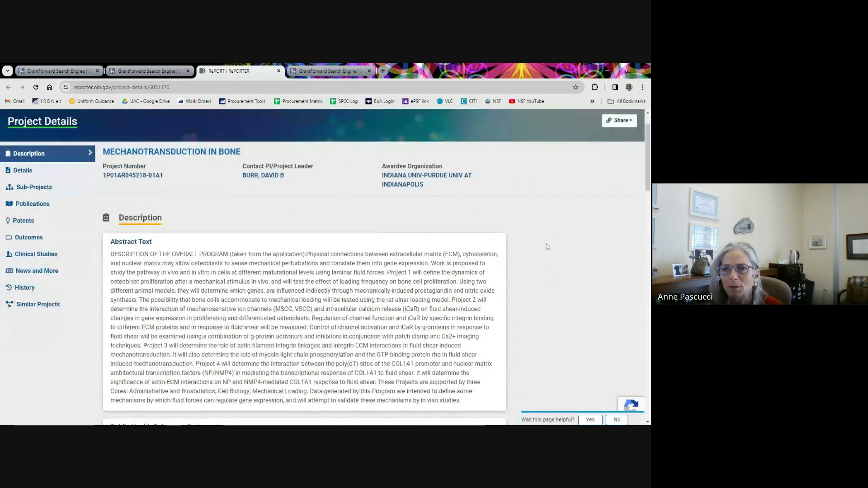
{"action": "scroll", "coordinate": [556, 257], "scroll_direction": "down", "scroll_amount": 1}
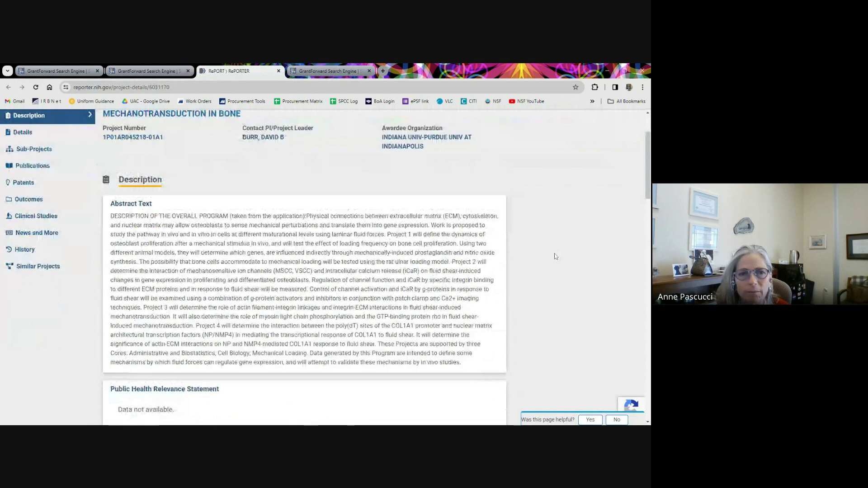
{"action": "scroll", "coordinate": [555, 256], "scroll_direction": "down", "scroll_amount": 2}
{"action": "scroll", "coordinate": [548, 251], "scroll_direction": "up", "scroll_amount": 5}
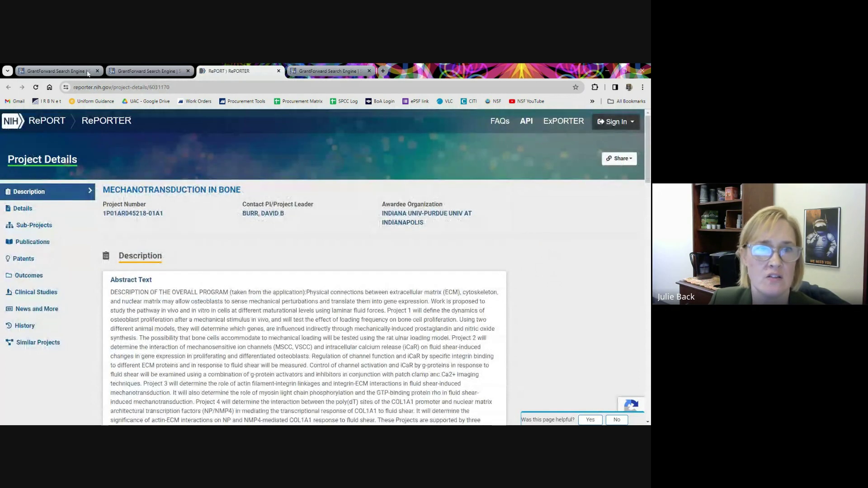
{"action": "left_click", "coordinate": [181, 71]}
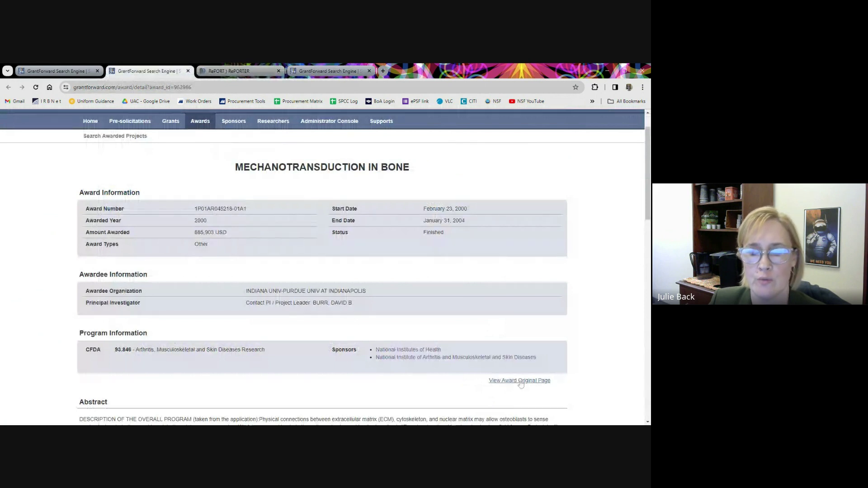
{"action": "left_click", "coordinate": [224, 71]}
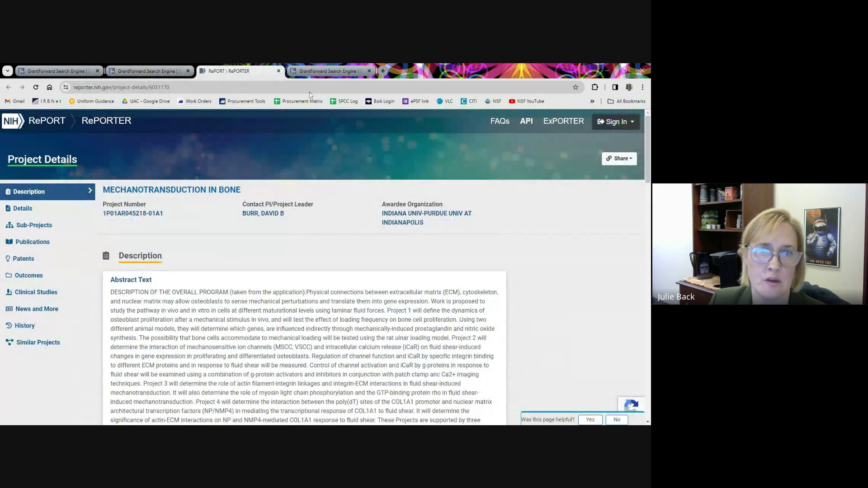
{"action": "left_click", "coordinate": [163, 71]}
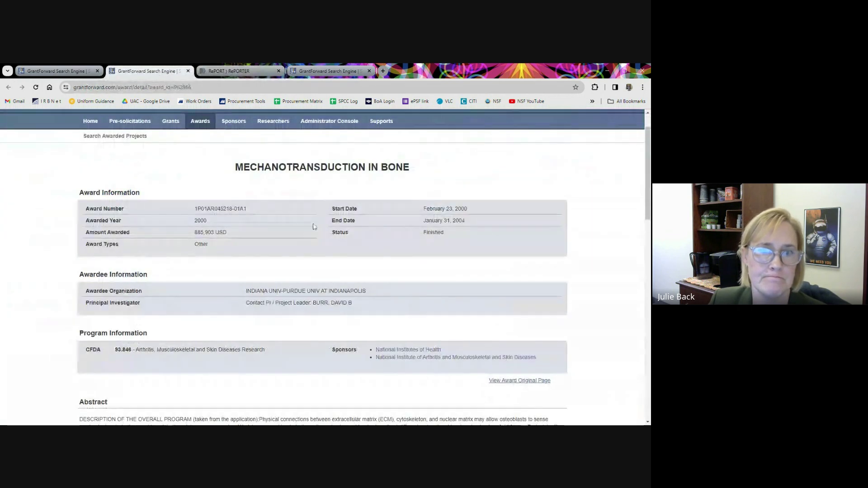
{"action": "scroll", "coordinate": [217, 201], "scroll_direction": "up", "scroll_amount": 1}
{"action": "mouse_move", "coordinate": [219, 164]}
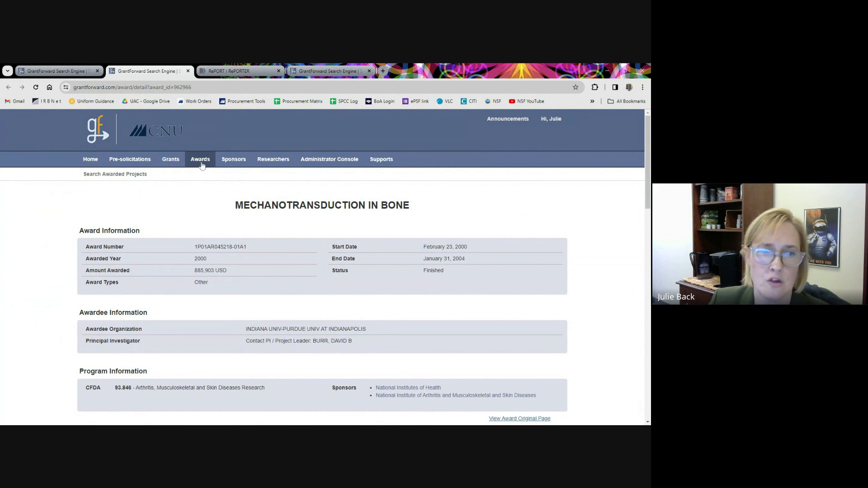
{"action": "mouse_move", "coordinate": [229, 162]}
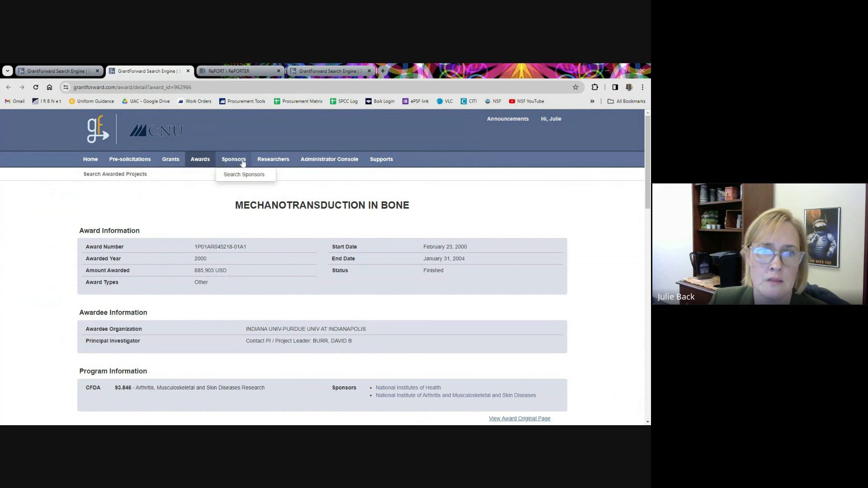
Go to Support Home and bring up the Tutorials resources.
{"action": "left_click", "coordinate": [385, 175]}
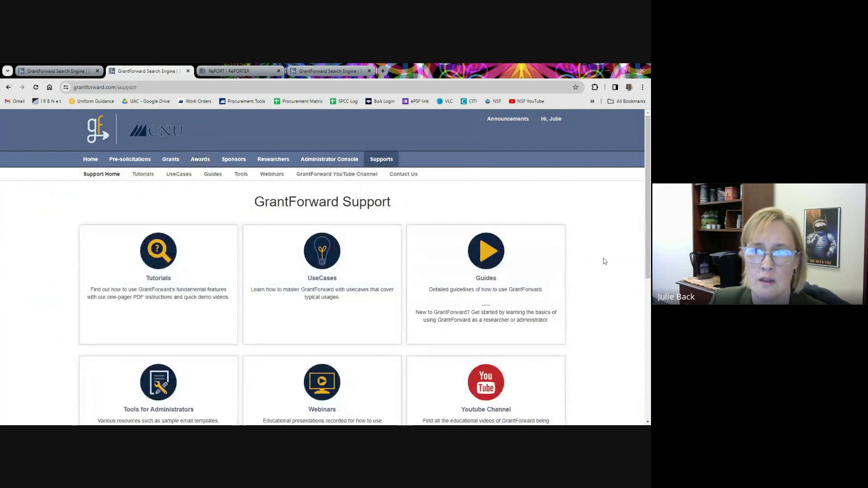
{"action": "left_click", "coordinate": [158, 280]}
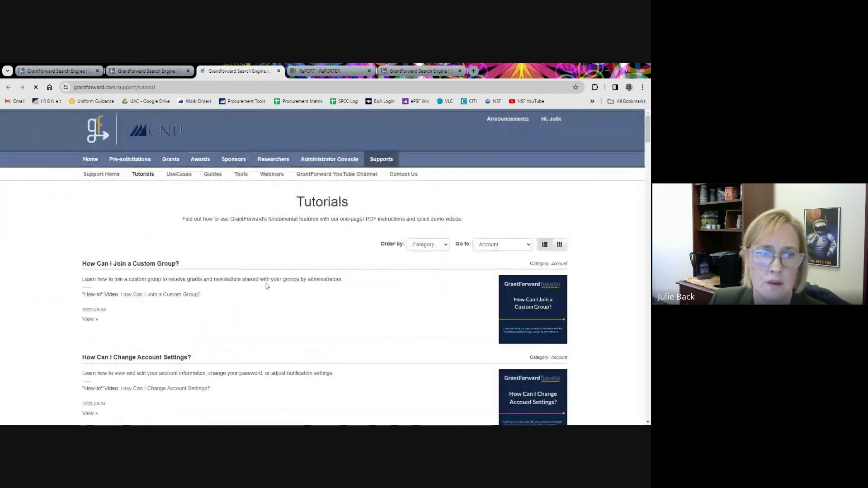
{"action": "scroll", "coordinate": [300, 290], "scroll_direction": "down", "scroll_amount": 5}
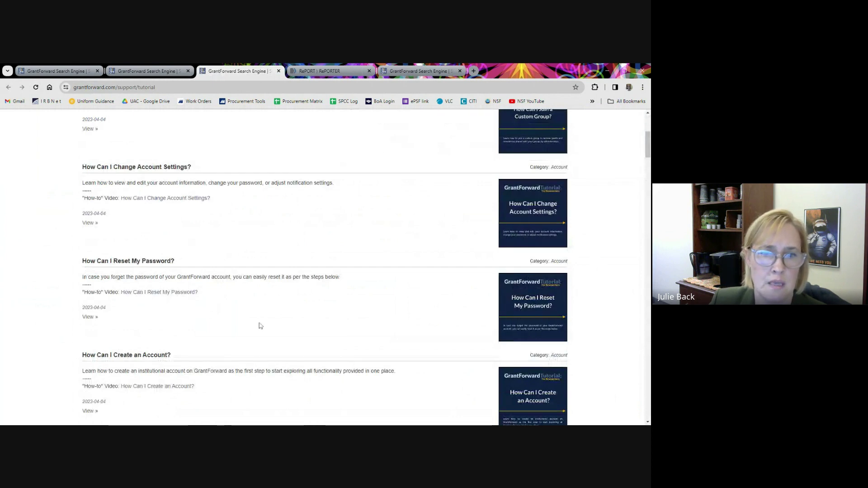
{"action": "scroll", "coordinate": [256, 304], "scroll_direction": "down", "scroll_amount": 1}
{"action": "scroll", "coordinate": [261, 302], "scroll_direction": "down", "scroll_amount": 1}
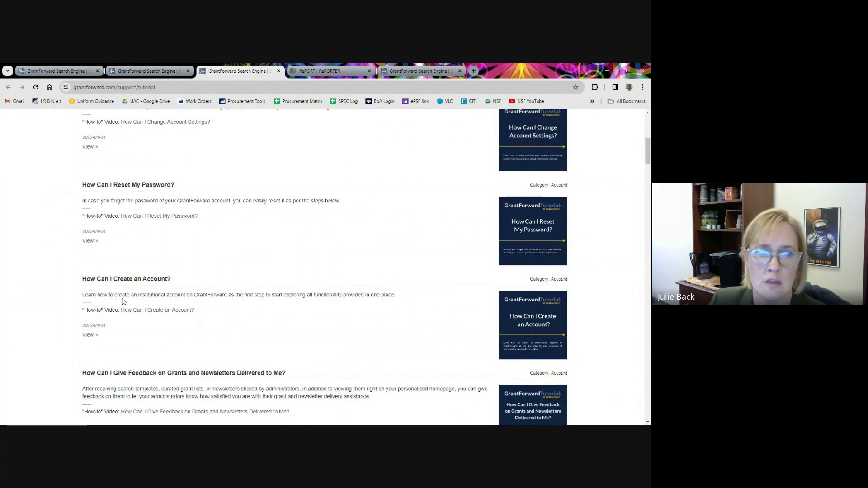
View the 'How Can I Create an Account?' tutorial PDF, then return to the Tutorials list.
{"action": "left_click", "coordinate": [543, 328]}
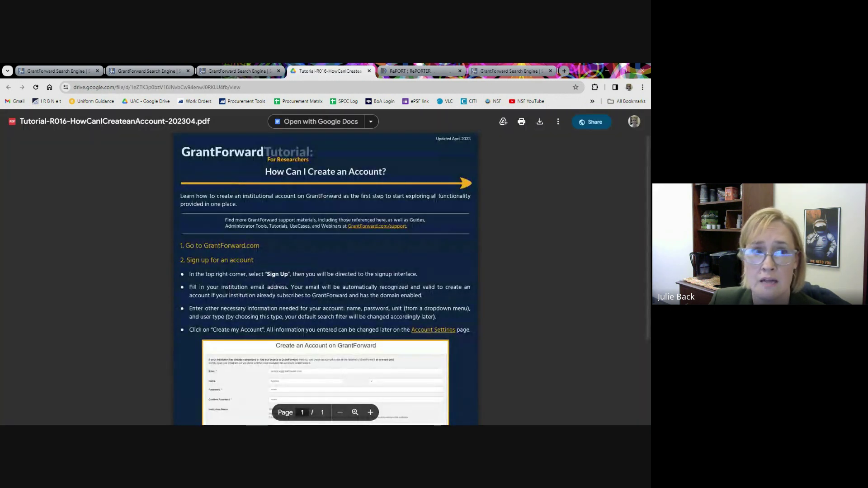
{"action": "left_click", "coordinate": [207, 75]}
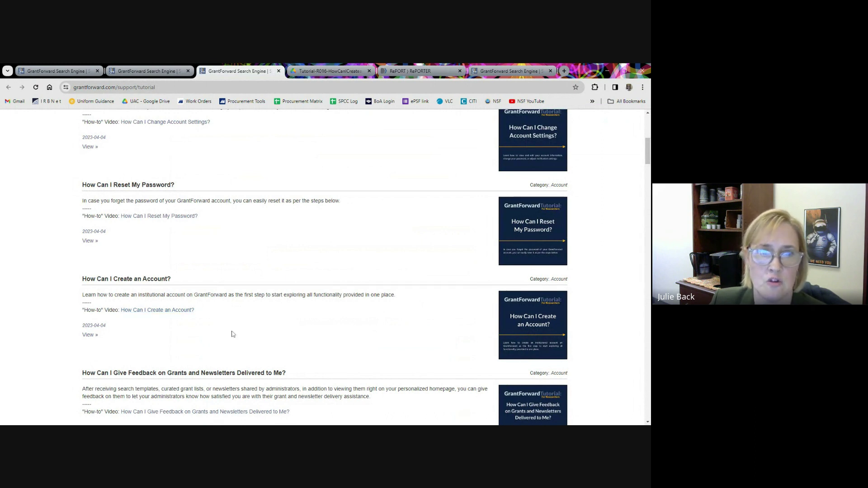
{"action": "scroll", "coordinate": [233, 335], "scroll_direction": "up", "scroll_amount": 5}
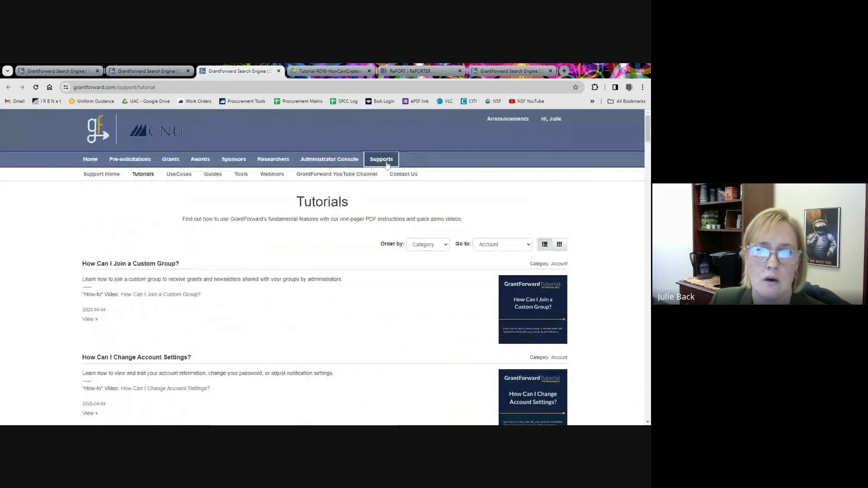
Move through the UseCases resources to the Guides resources.
{"action": "left_click", "coordinate": [192, 178]}
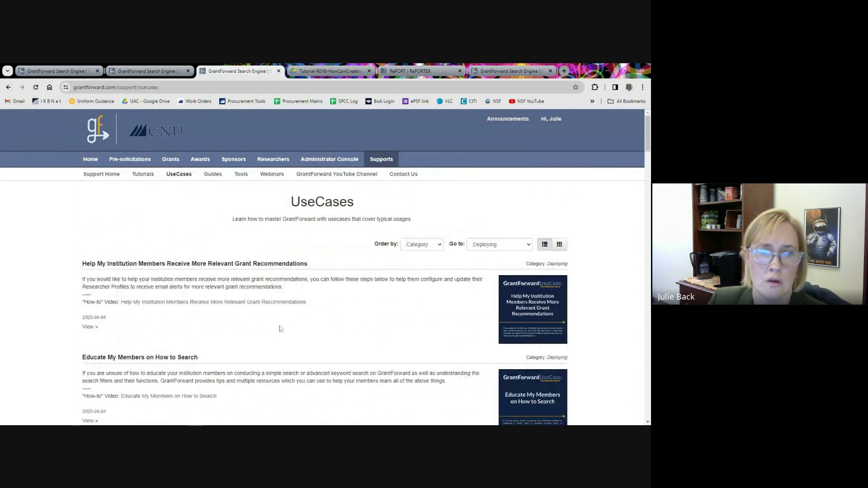
{"action": "left_click", "coordinate": [213, 175]}
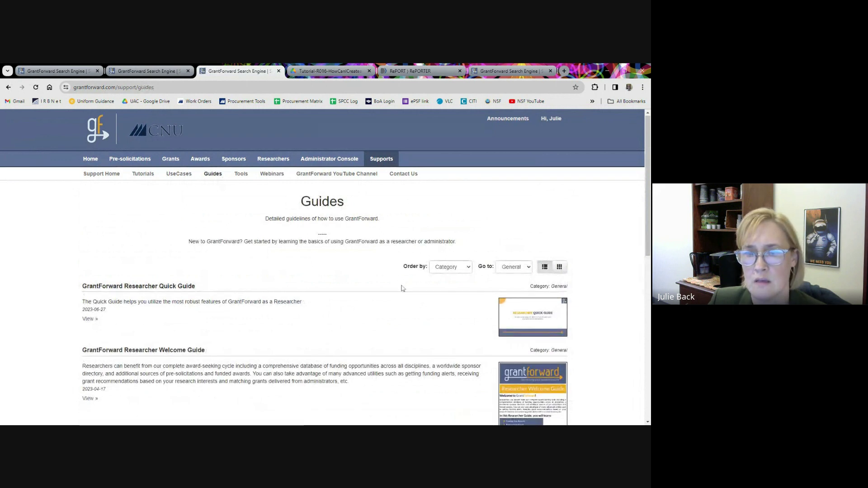
{"action": "scroll", "coordinate": [403, 289], "scroll_direction": "down", "scroll_amount": 1}
{"action": "scroll", "coordinate": [383, 274], "scroll_direction": "down", "scroll_amount": 2}
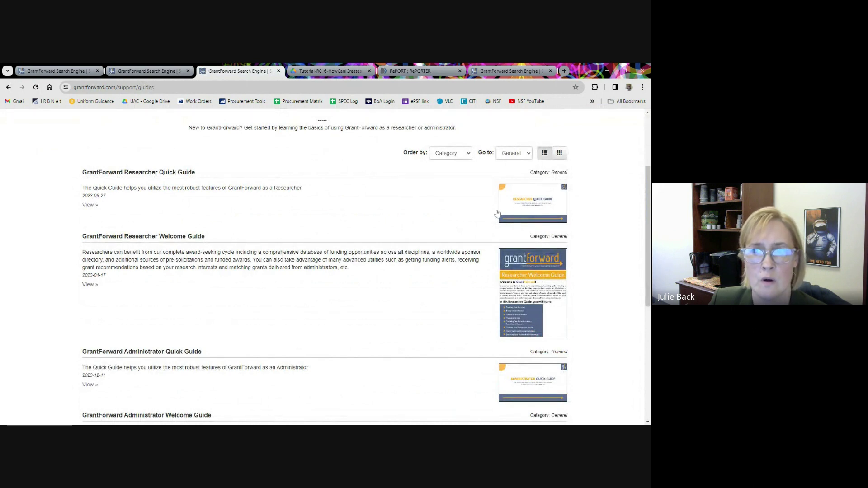
Read through the Researcher Quick Guide PDF, then return to the guides list.
{"action": "left_click", "coordinate": [538, 204]}
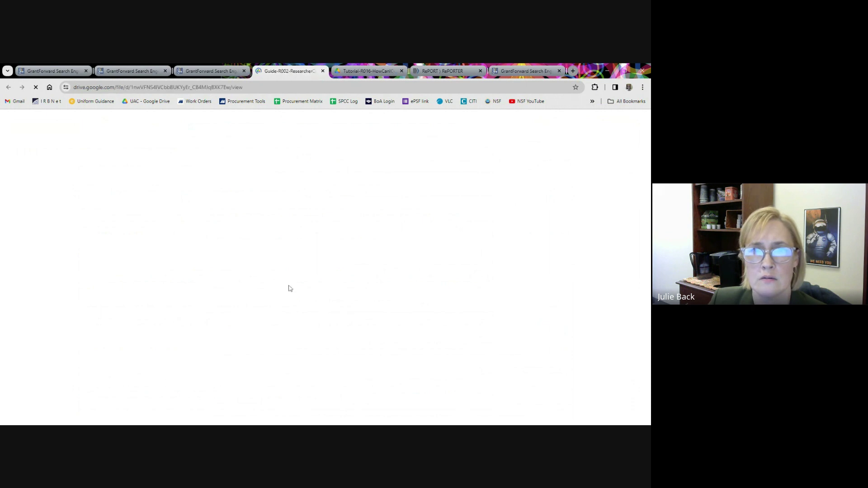
{"action": "scroll", "coordinate": [329, 298], "scroll_direction": "down", "scroll_amount": 3}
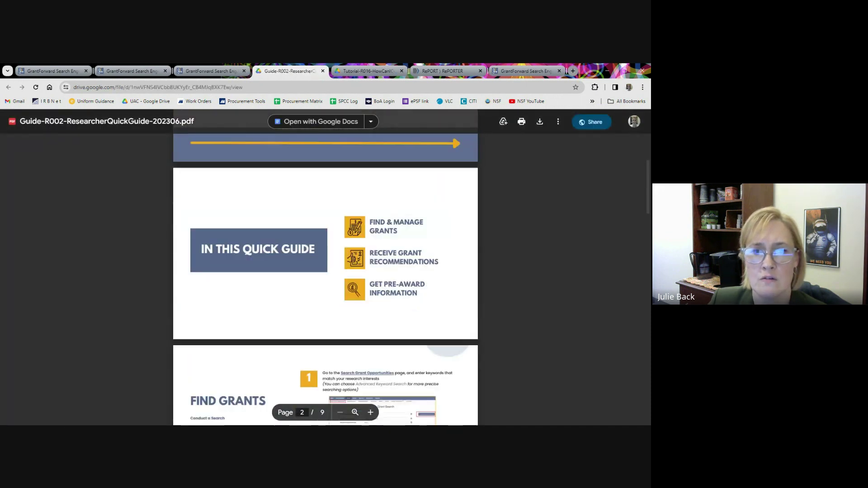
{"action": "scroll", "coordinate": [325, 271], "scroll_direction": "down", "scroll_amount": 4}
{"action": "scroll", "coordinate": [325, 271], "scroll_direction": "down", "scroll_amount": 3}
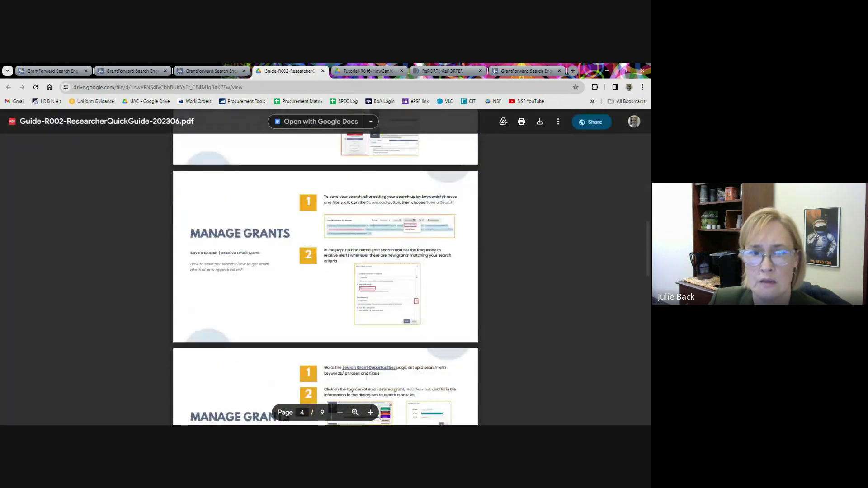
{"action": "scroll", "coordinate": [326, 272], "scroll_direction": "down", "scroll_amount": 3}
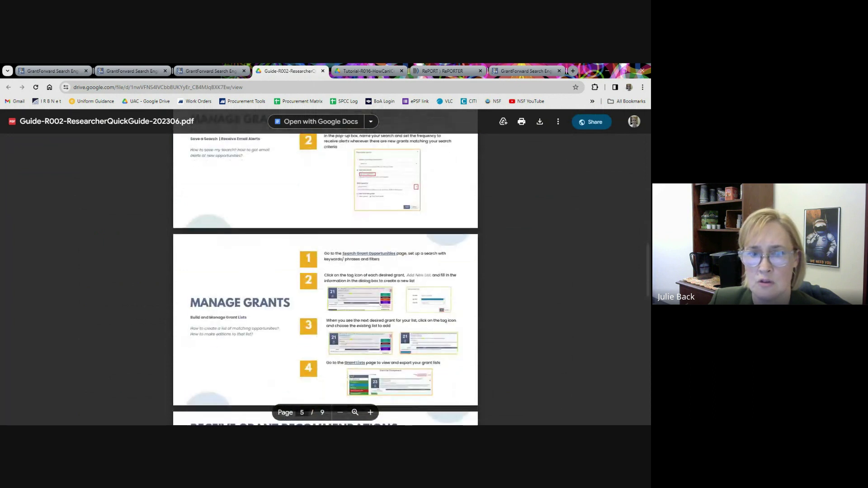
{"action": "scroll", "coordinate": [325, 271], "scroll_direction": "down", "scroll_amount": 2}
{"action": "scroll", "coordinate": [326, 271], "scroll_direction": "down", "scroll_amount": 2}
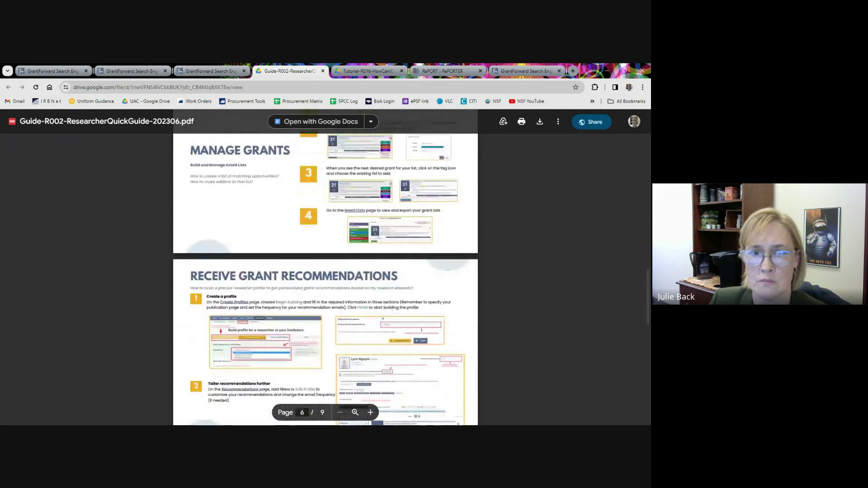
{"action": "scroll", "coordinate": [422, 345], "scroll_direction": "down", "scroll_amount": 3}
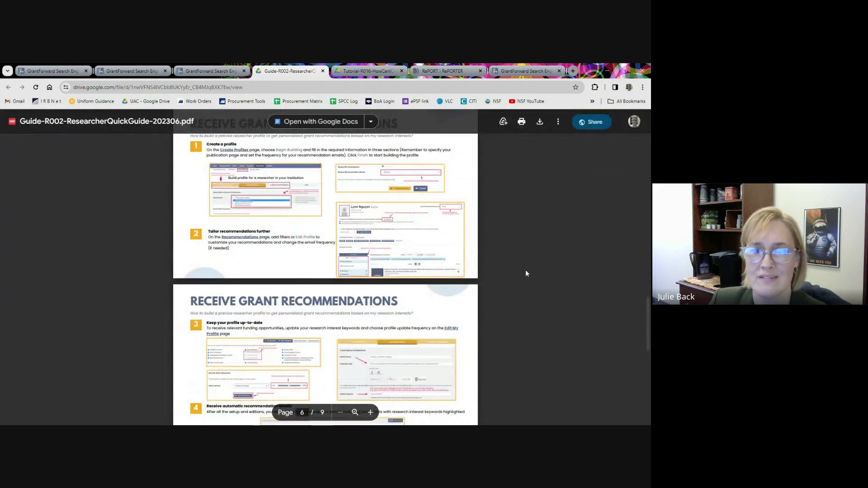
{"action": "left_click", "coordinate": [206, 72]}
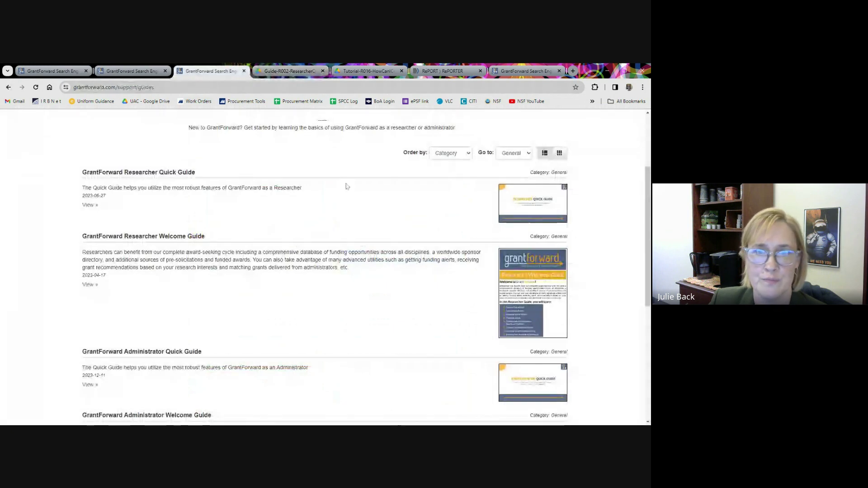
{"action": "scroll", "coordinate": [345, 188], "scroll_direction": "up", "scroll_amount": 3}
Visit Tools for Administrators and the GrantForward YouTube channel, then close the YouTube tab.
{"action": "left_click", "coordinate": [242, 175]}
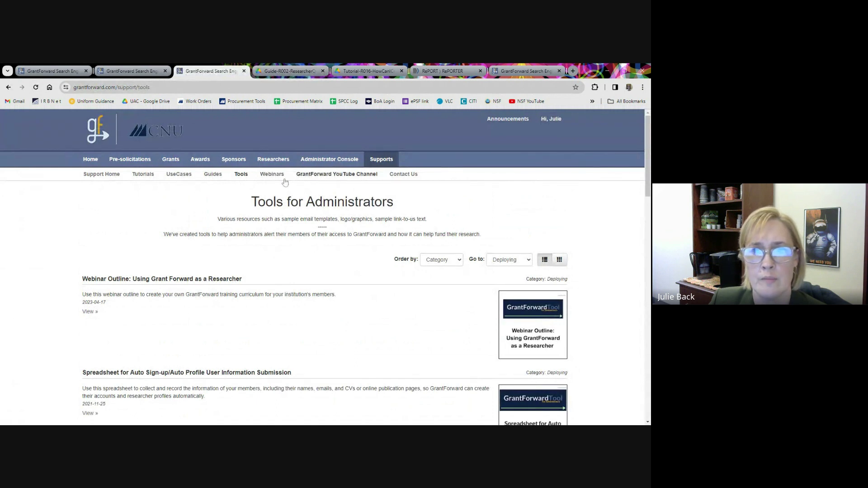
{"action": "left_click", "coordinate": [341, 176]}
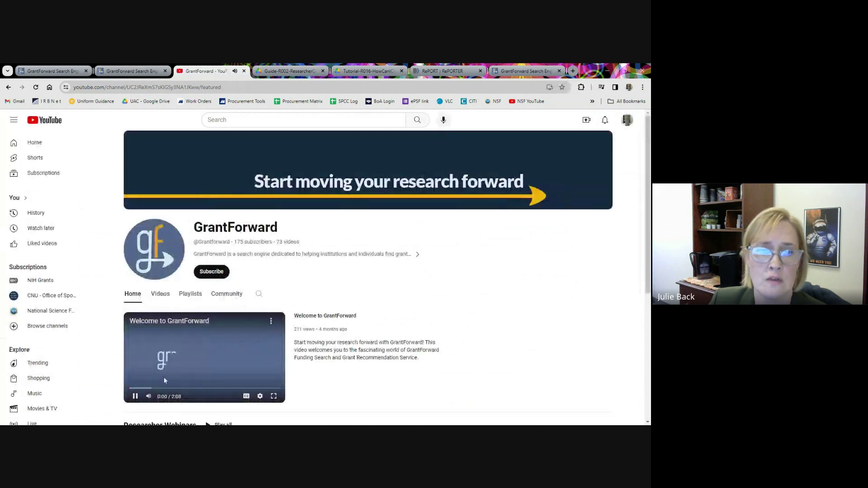
{"action": "left_click", "coordinate": [243, 71]}
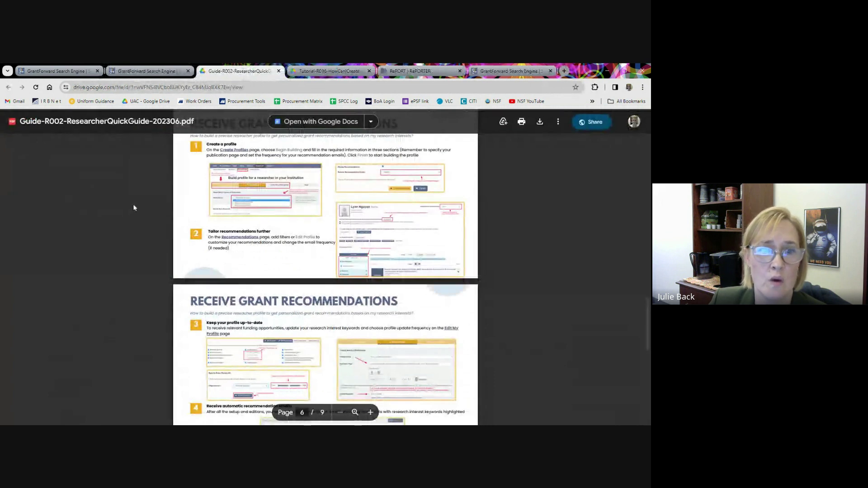
Close the Researcher Quick Guide and account-creation tutorial PDF tabs, ending on the Support page.
{"action": "left_click", "coordinate": [279, 71]}
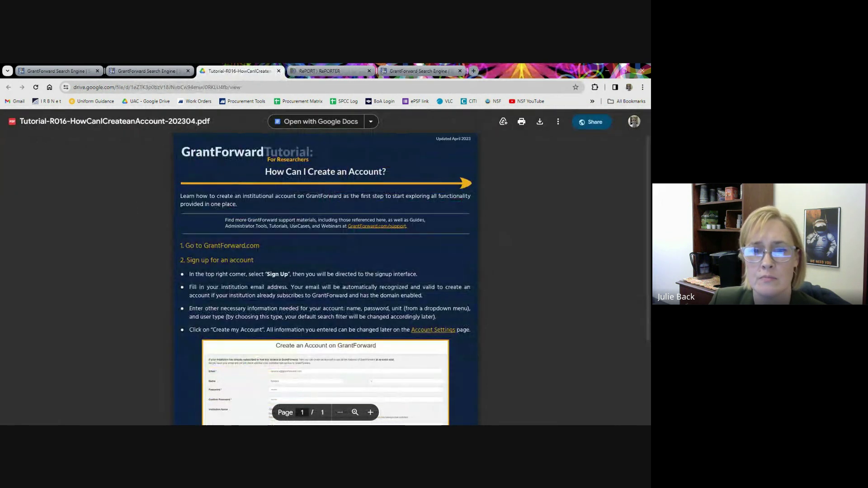
{"action": "left_click", "coordinate": [147, 72]}
{"action": "left_click", "coordinate": [228, 73]}
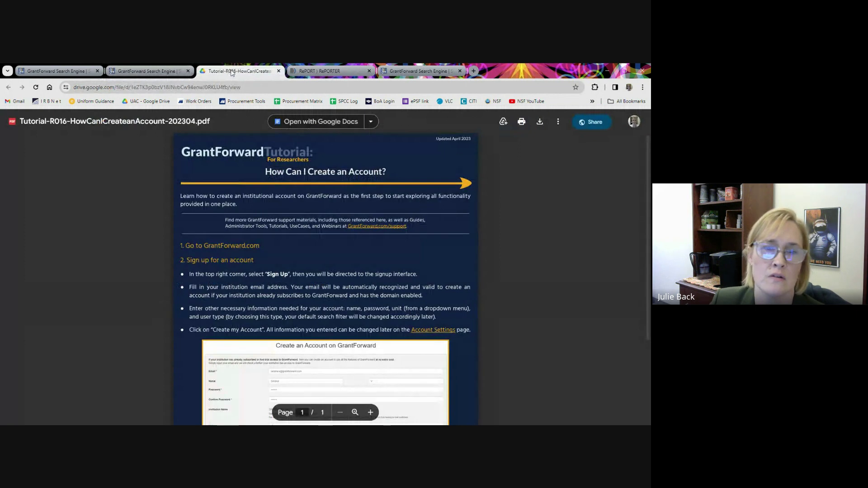
{"action": "left_click", "coordinate": [279, 71]}
{"action": "left_click", "coordinate": [164, 73]}
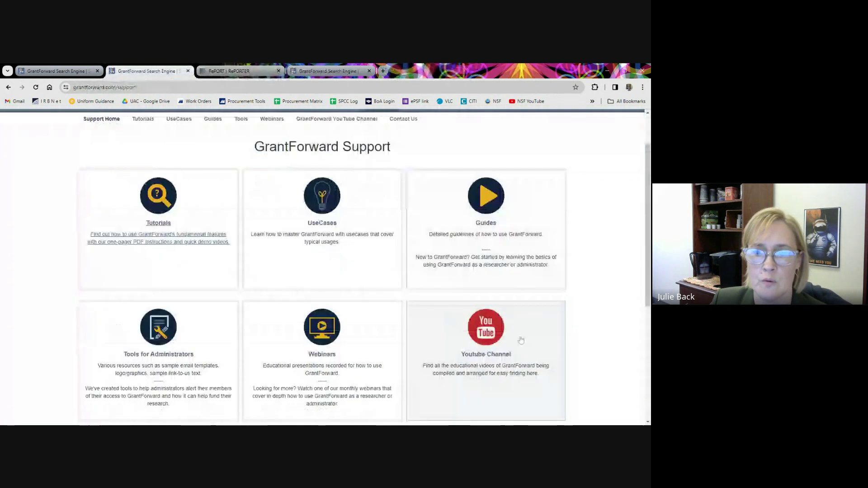
{"action": "scroll", "coordinate": [409, 388], "scroll_direction": "down", "scroll_amount": 3}
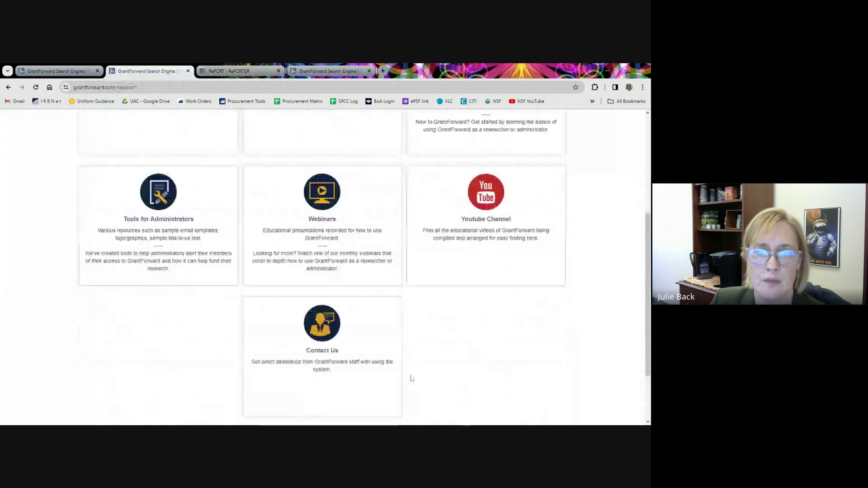
{"action": "scroll", "coordinate": [453, 382], "scroll_direction": "up", "scroll_amount": 3}
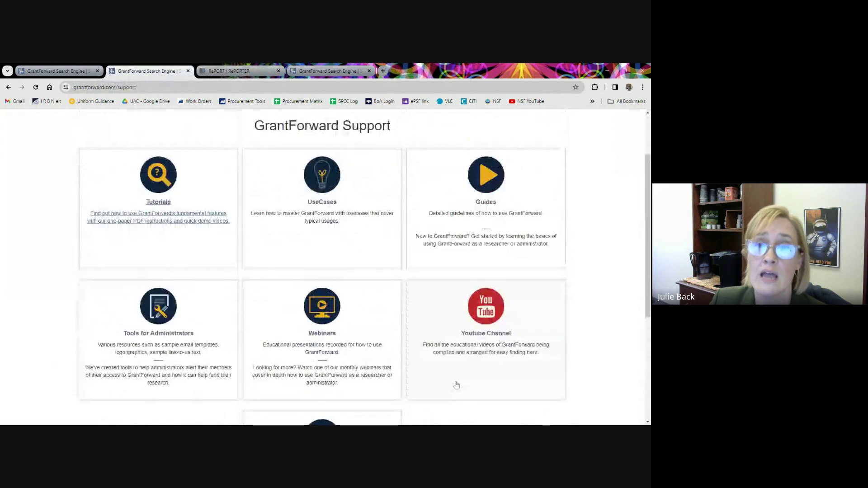
{"action": "scroll", "coordinate": [455, 381], "scroll_direction": "down", "scroll_amount": 3}
{"action": "scroll", "coordinate": [446, 376], "scroll_direction": "down", "scroll_amount": 2}
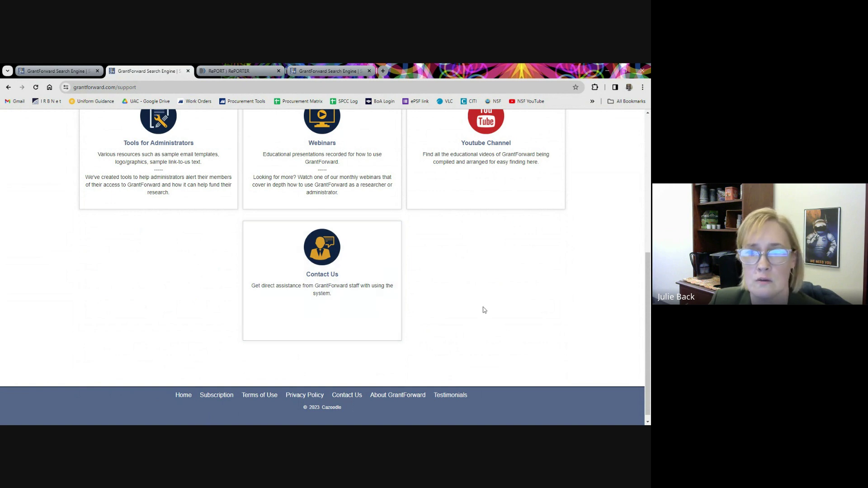
{"action": "scroll", "coordinate": [432, 319], "scroll_direction": "up", "scroll_amount": 3}
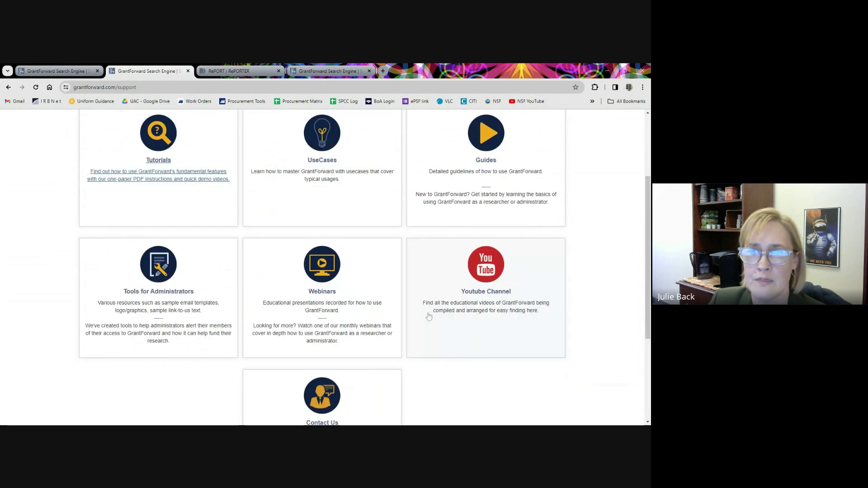
{"action": "scroll", "coordinate": [384, 161], "scroll_direction": "up", "scroll_amount": 3}
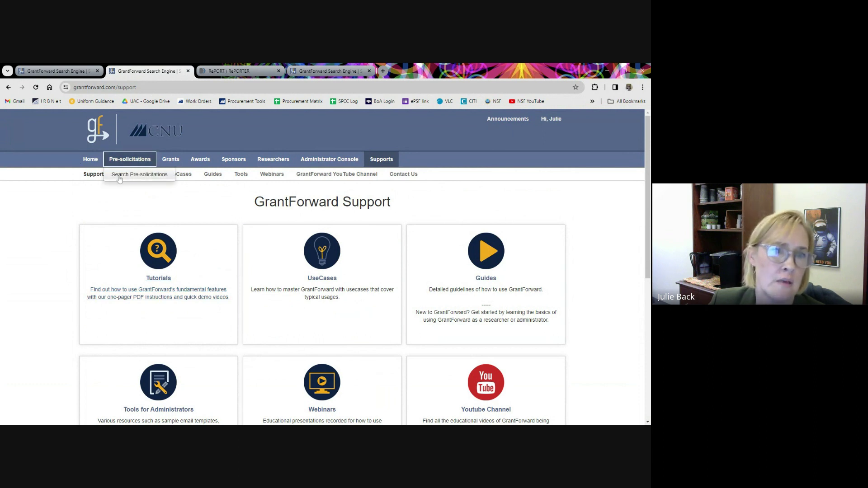
Go to Search Pre-solicitations and scroll its 6718 results sorted by posted date.
{"action": "left_click", "coordinate": [118, 174]}
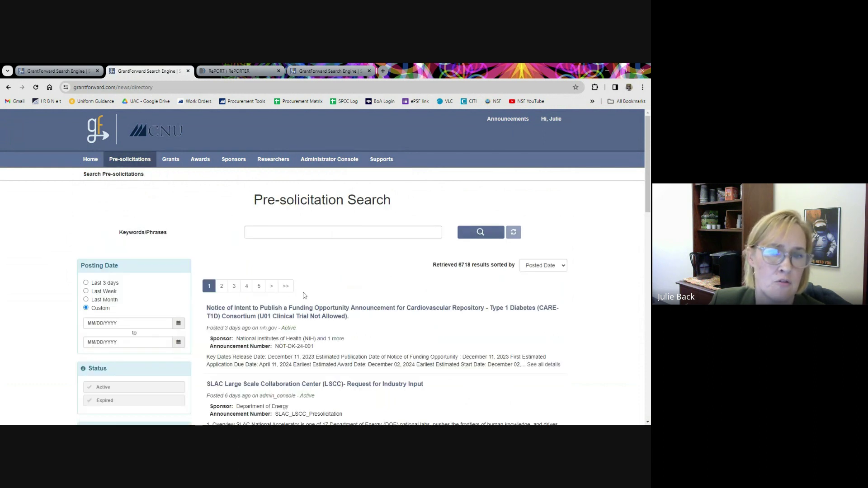
{"action": "scroll", "coordinate": [304, 295], "scroll_direction": "down", "scroll_amount": 2}
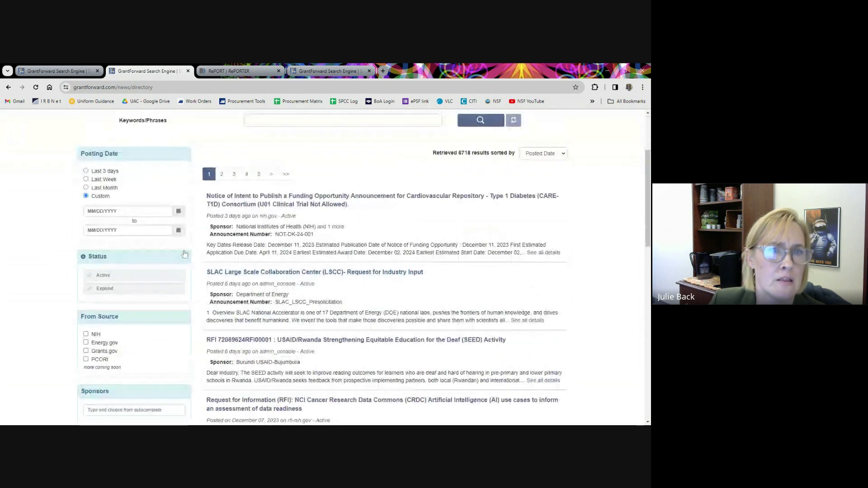
{"action": "scroll", "coordinate": [199, 254], "scroll_direction": "up", "scroll_amount": 2}
{"action": "scroll", "coordinate": [199, 255], "scroll_direction": "down", "scroll_amount": 2}
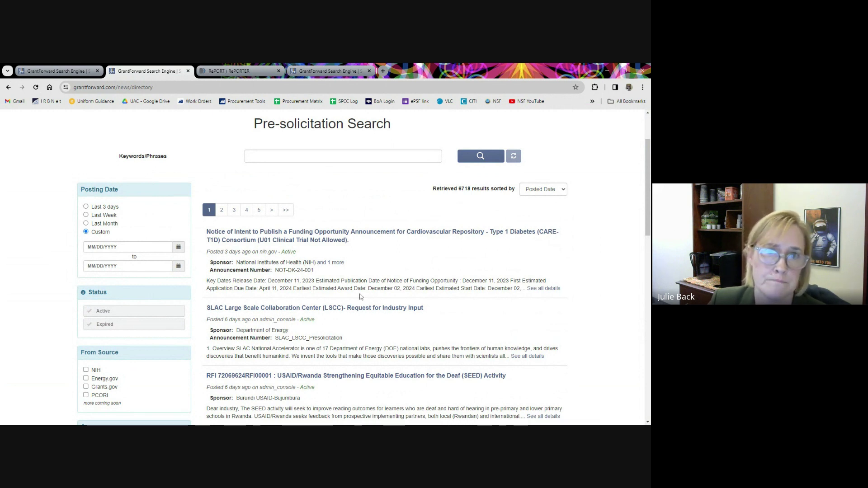
{"action": "scroll", "coordinate": [326, 254], "scroll_direction": "up", "scroll_amount": 2}
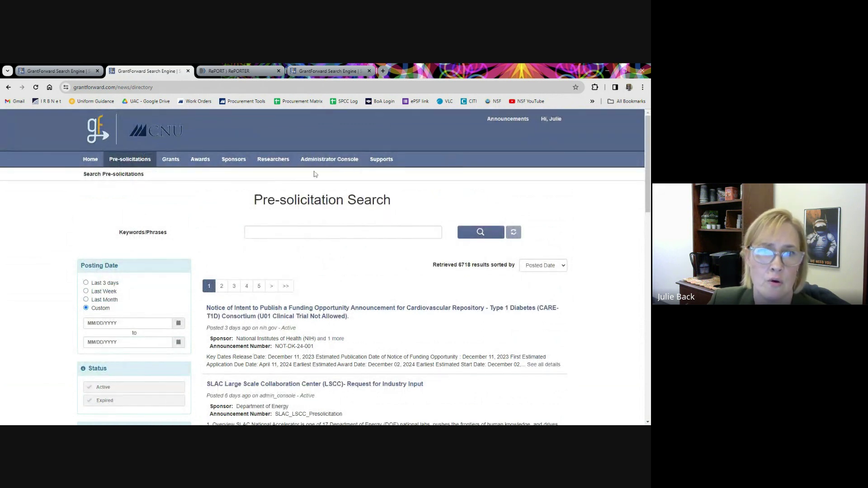
{"action": "mouse_move", "coordinate": [270, 167]}
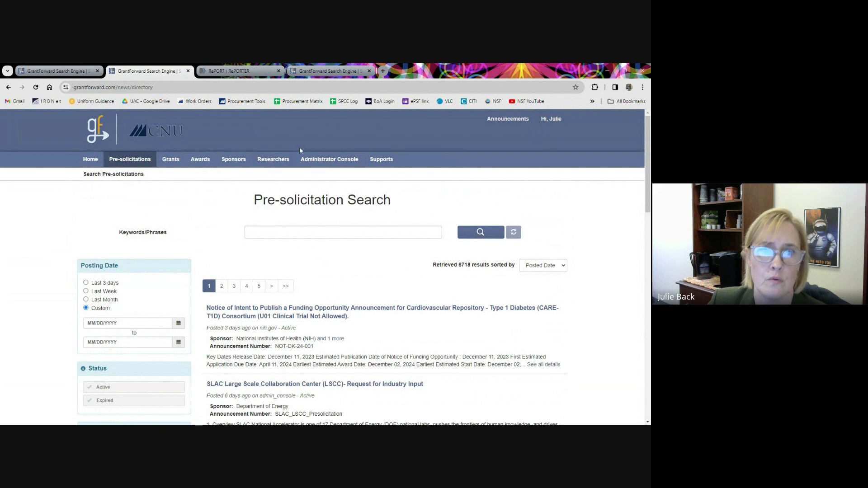